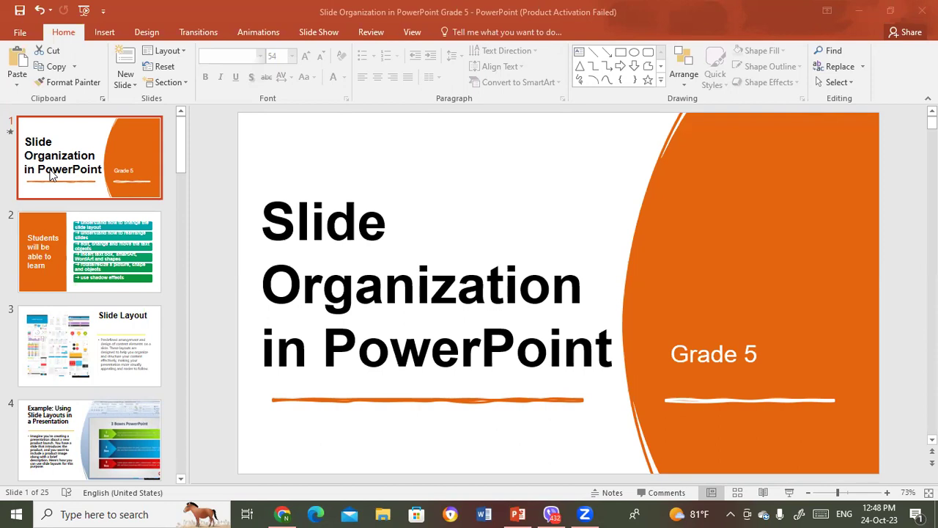
# Step: Show slide 2, 'Students will be able to learn', with its six objectives in the editing pane
pyautogui.click(47, 258)
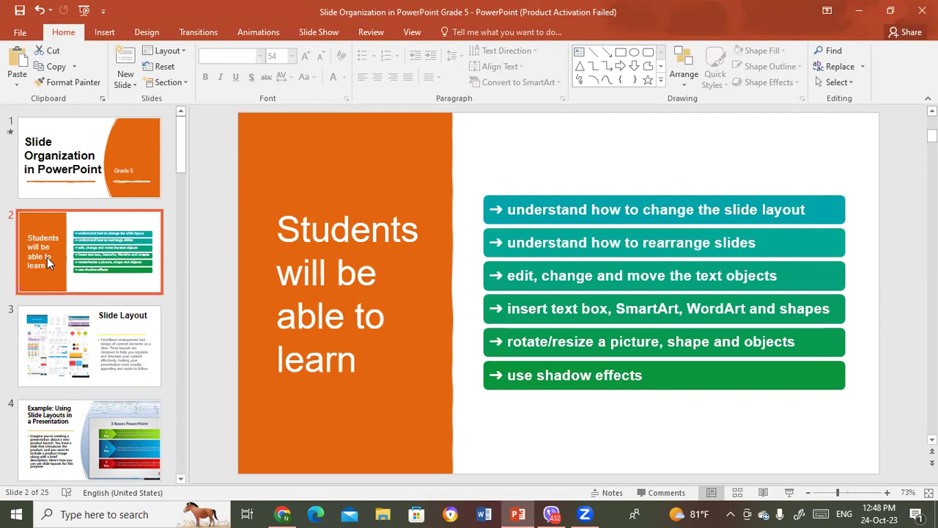
# Step: Display slide 3, 'Slide Layout', with its layout definition beside the UI-kit image
pyautogui.click(76, 351)
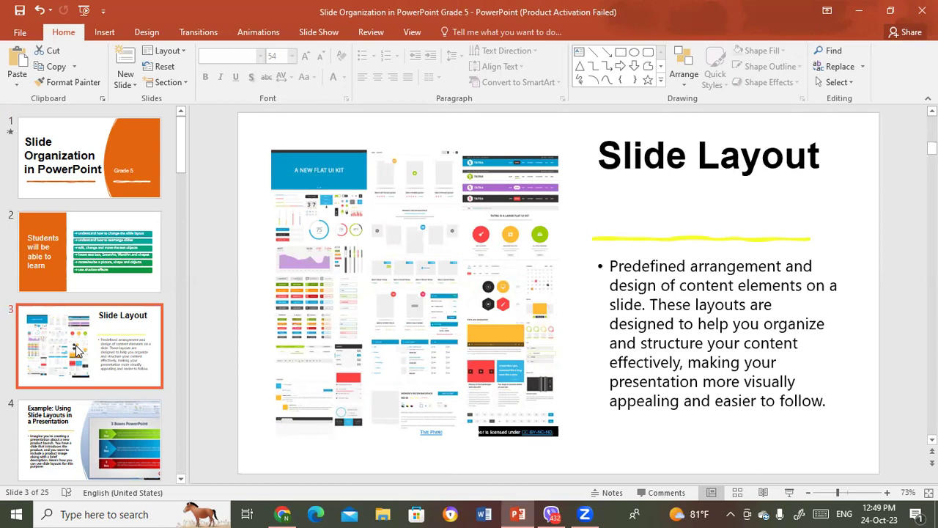
# Step: Go through slide 4, 'Example: Using Slide Layouts', to slide 5, '1. Title Slide Layout'
pyautogui.click(44, 444)
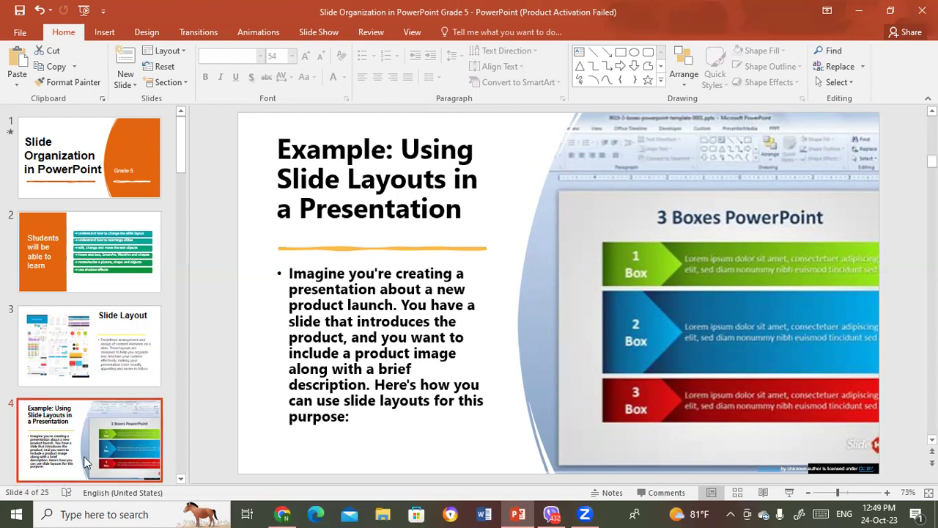
pyautogui.scroll(-3, 180, 477)
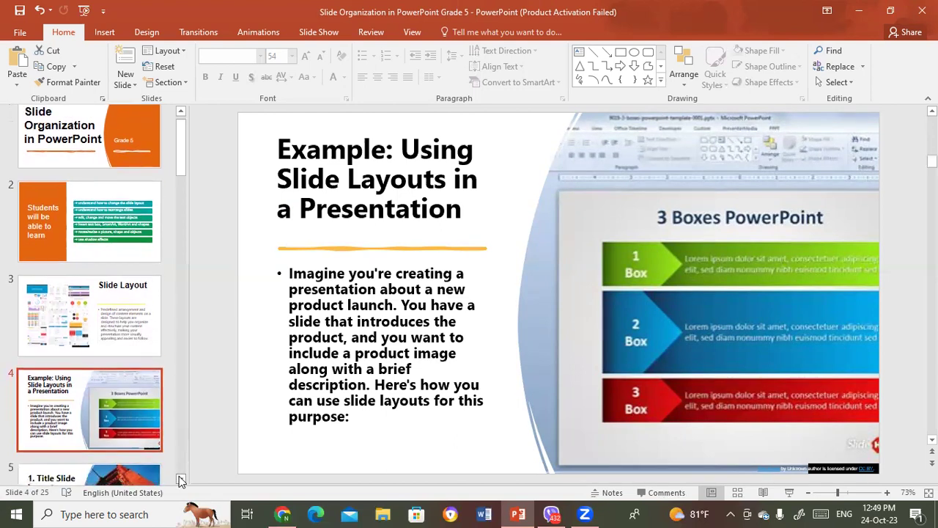
pyautogui.click(115, 455)
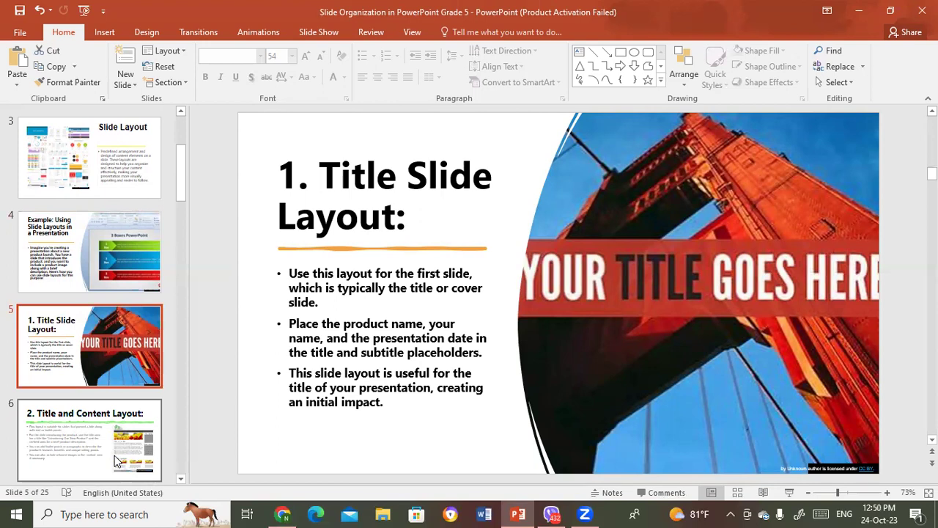
# Step: Go from slide 6, 'Title and Content Layout', to slide 7, 'Content Layout with Picture'
pyautogui.click(74, 435)
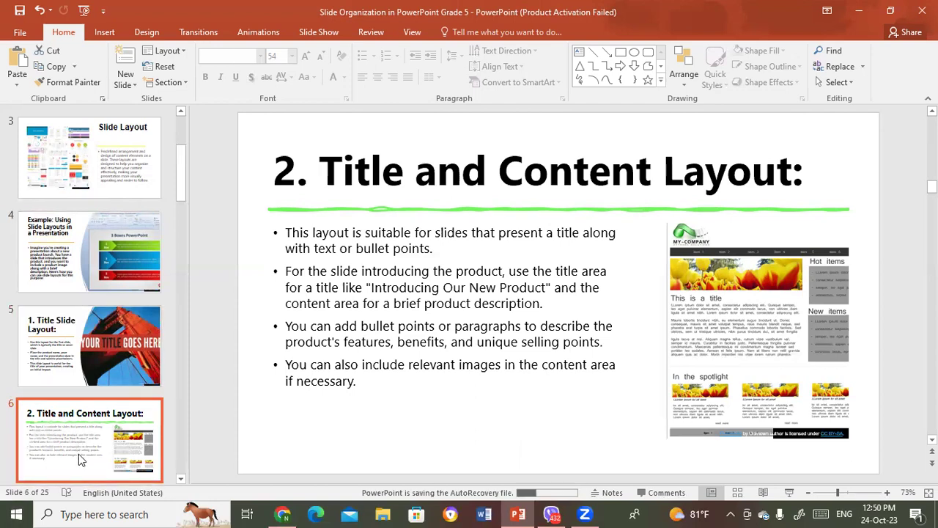
pyautogui.press('Down')
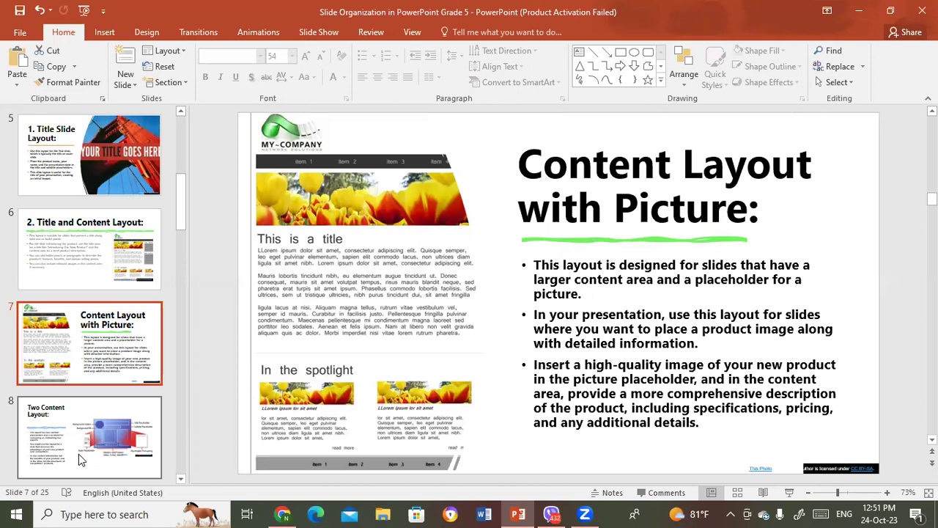
# Step: Go from slide 8, 'Two Content Layout', toward slide 9, 'Blank Slide Layout'
pyautogui.click(80, 459)
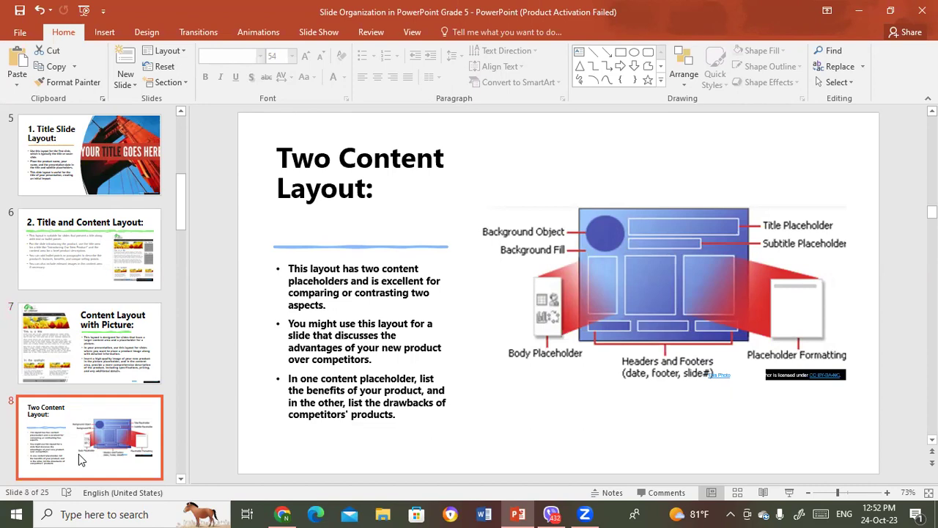
pyautogui.press('Down')
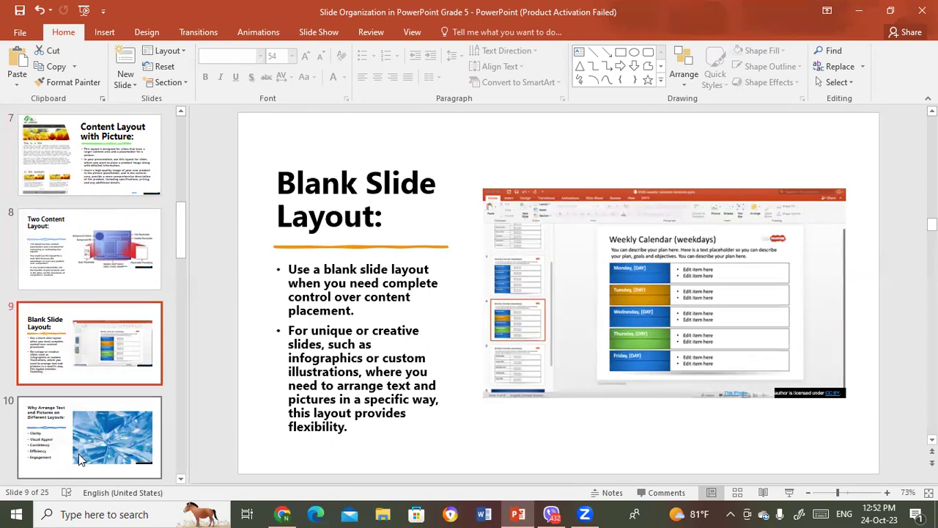
# Step: Display slide 10, 'Why Arrange Text and Pictures on Different Layouts', with its five benefits
pyautogui.click(80, 460)
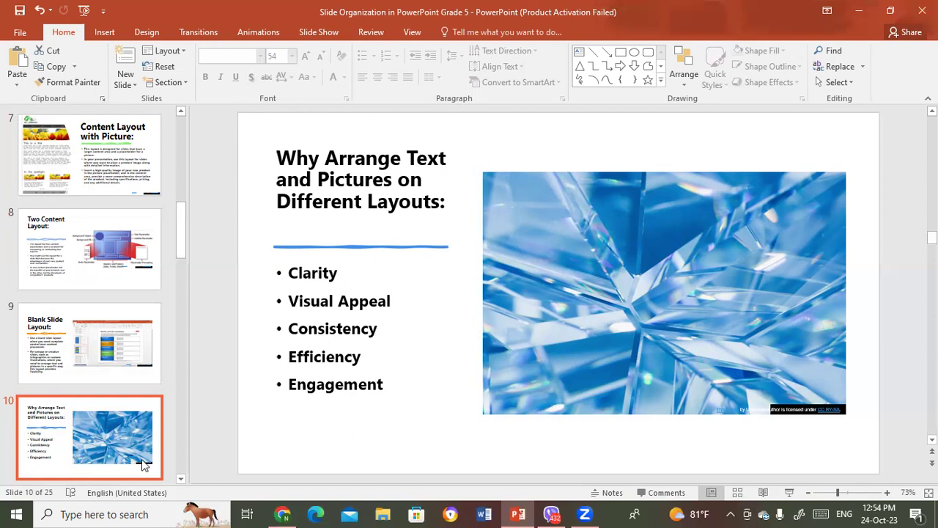
# Step: Display slide 11, 'Use of Placeholders', with its eleven colored placeholder-task boxes
pyautogui.click(183, 480)
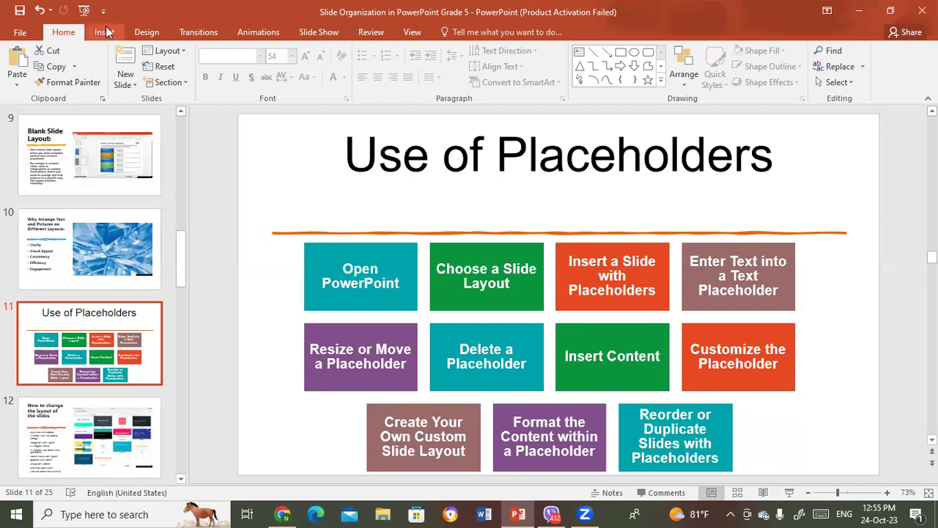
pyautogui.click(106, 31)
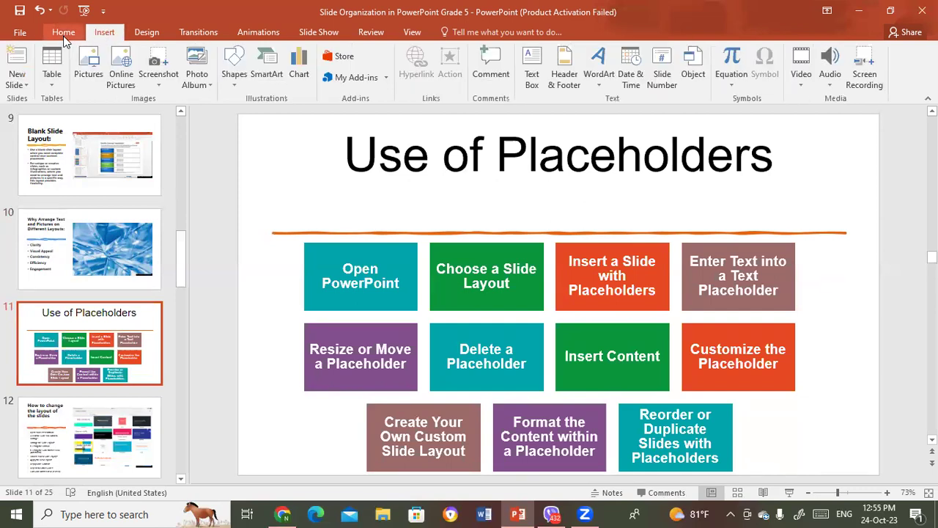
pyautogui.click(64, 33)
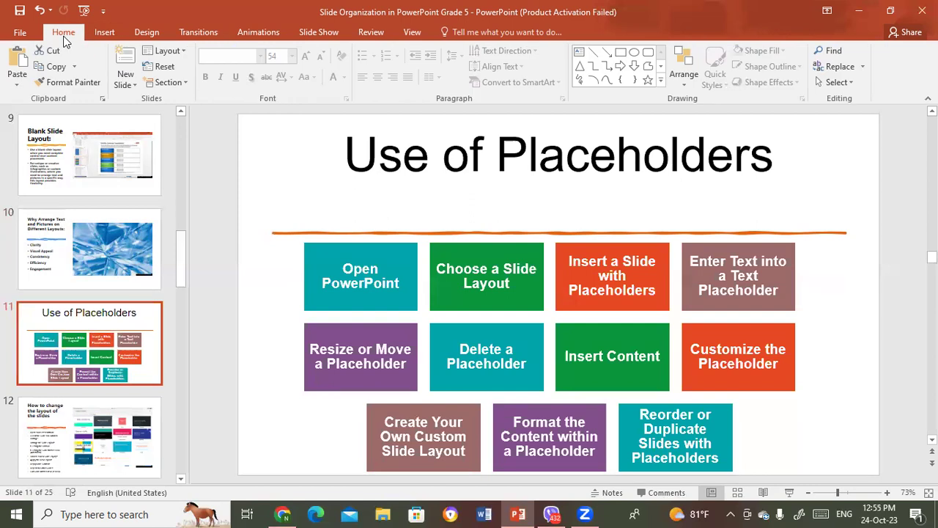
pyautogui.click(102, 29)
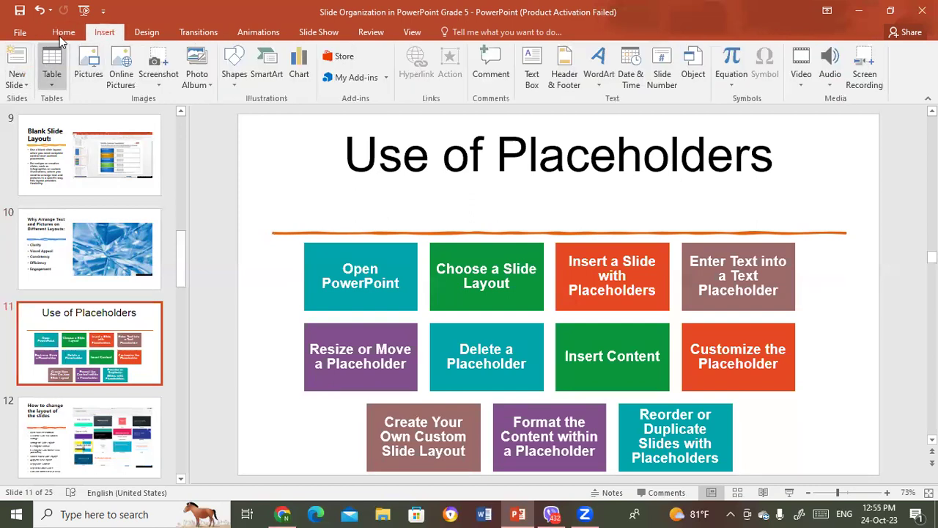
pyautogui.click(12, 76)
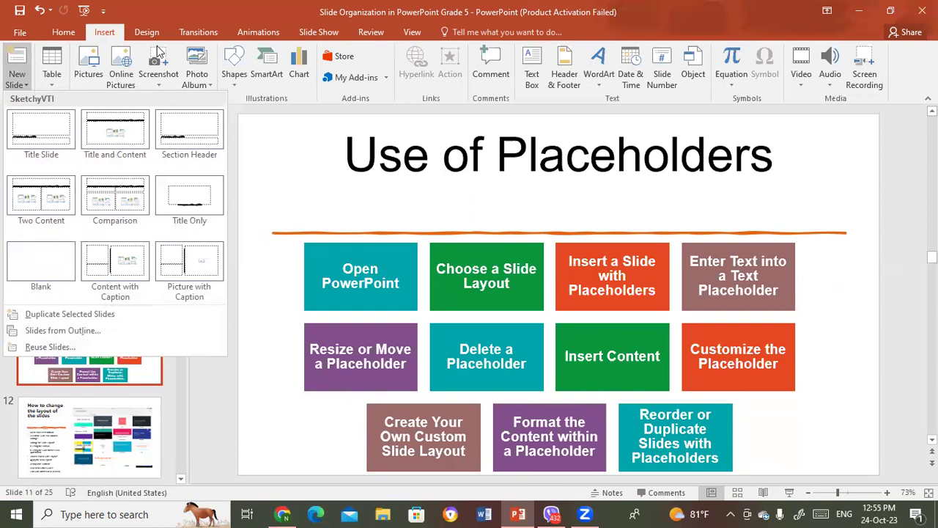
pyautogui.click(63, 33)
pyautogui.click(63, 33)
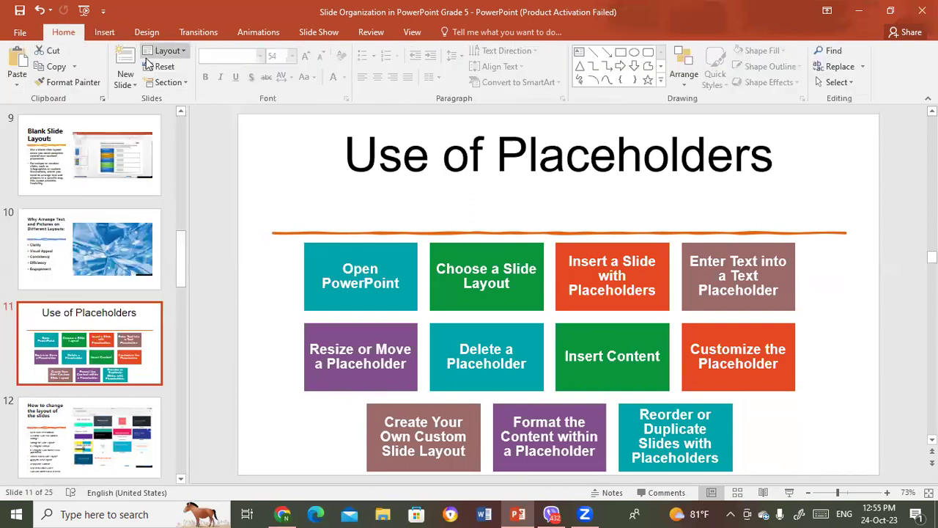
pyautogui.click(165, 51)
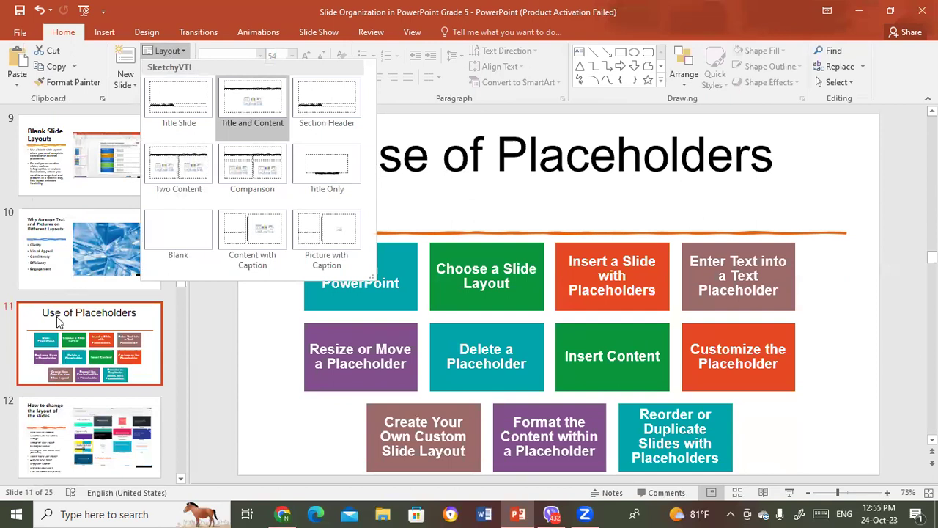
pyautogui.click(248, 222)
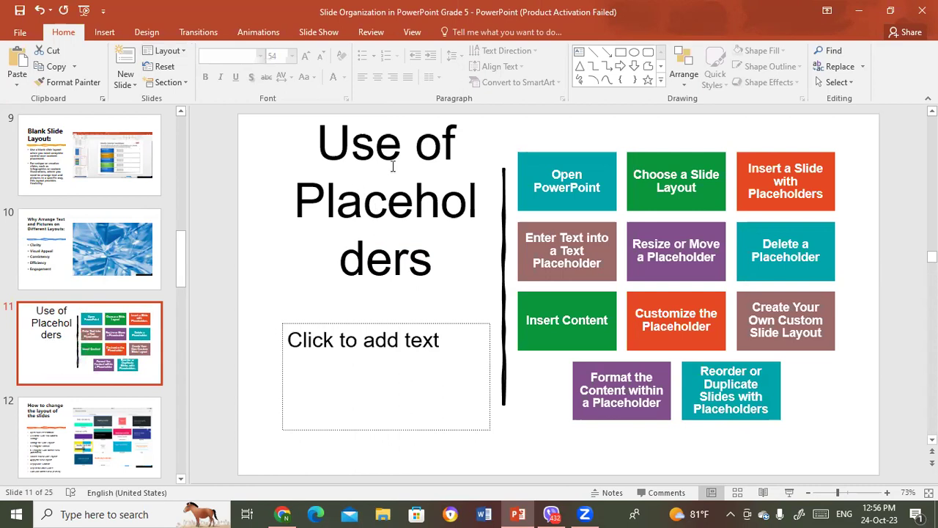
pyautogui.click(178, 50)
pyautogui.click(182, 95)
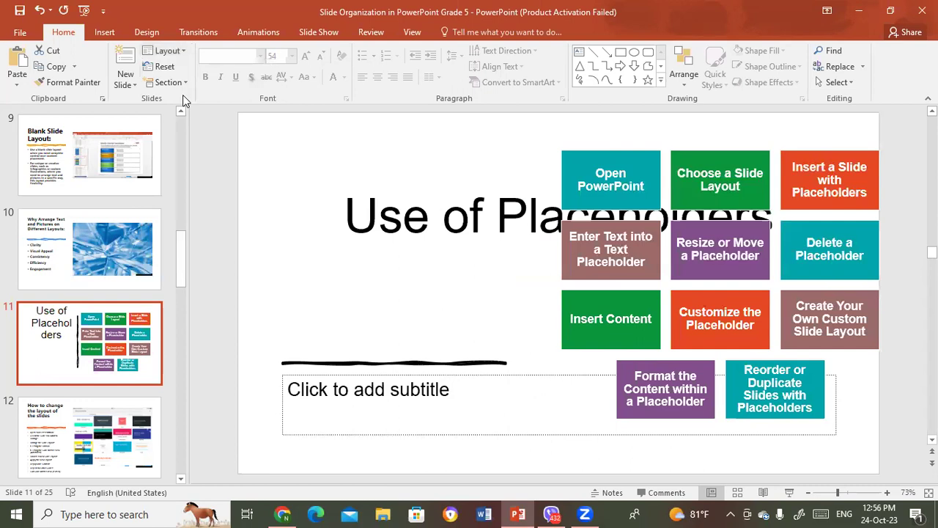
pyautogui.click(184, 52)
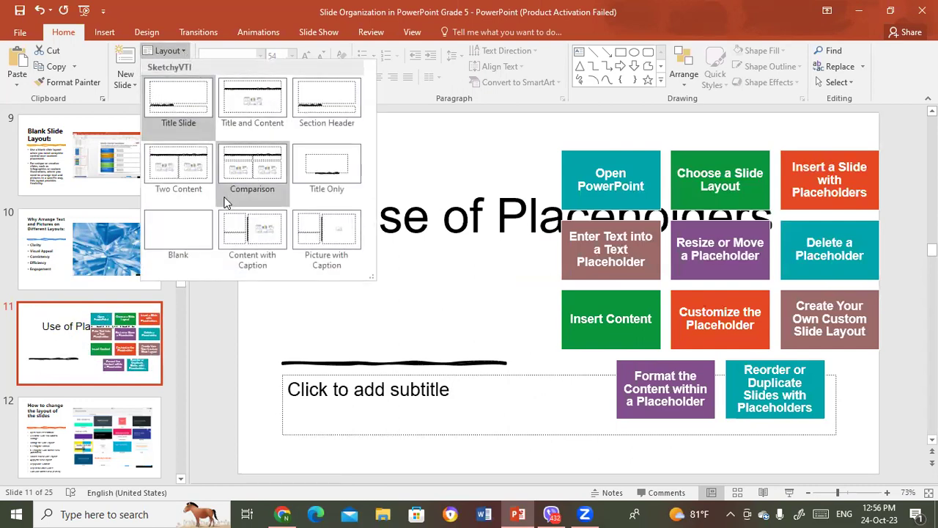
pyautogui.click(179, 50)
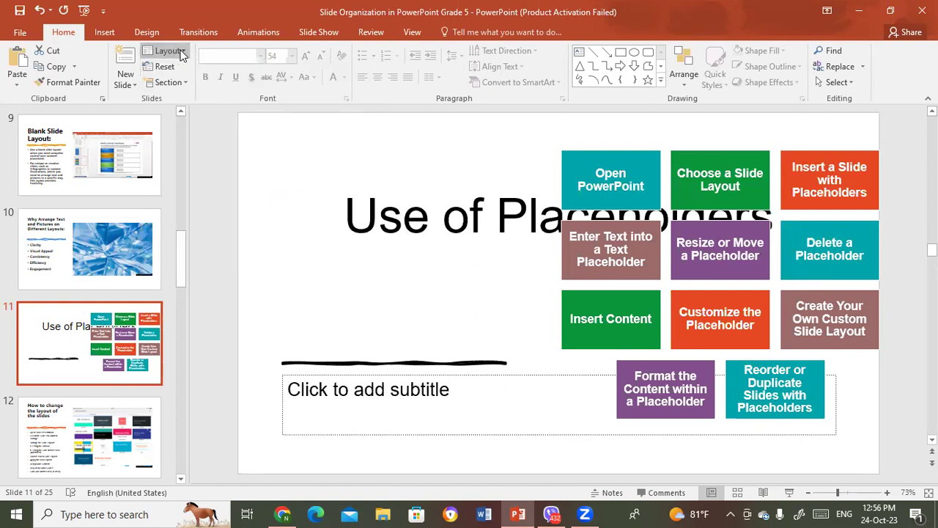
pyautogui.hotkey('ctrl', 'z')
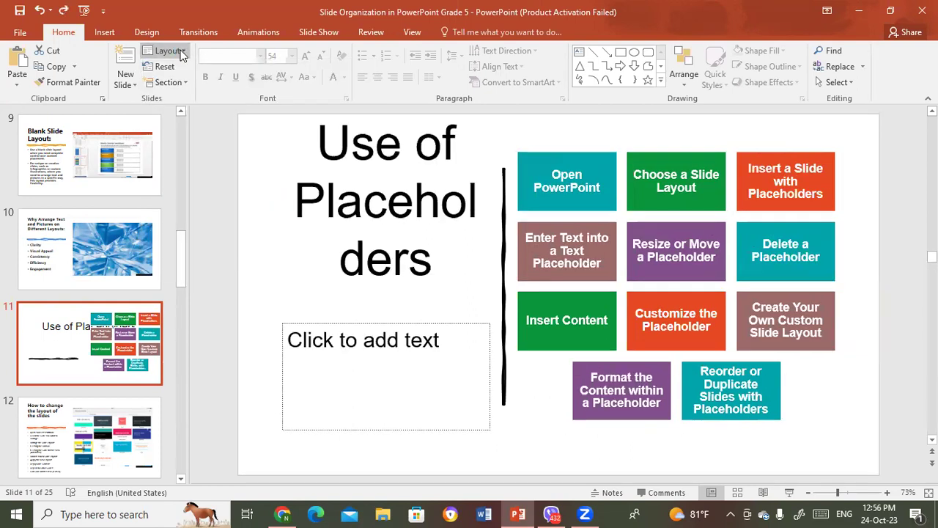
pyautogui.hotkey('ctrl', 'z')
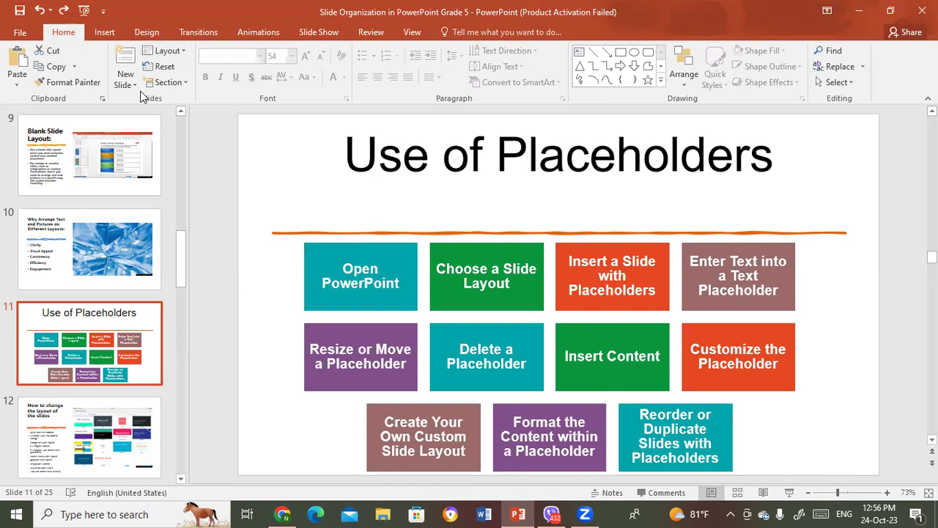
# Step: Show the New Slide layout gallery from Insert, leaving slide 11's layout unchanged
pyautogui.click(168, 51)
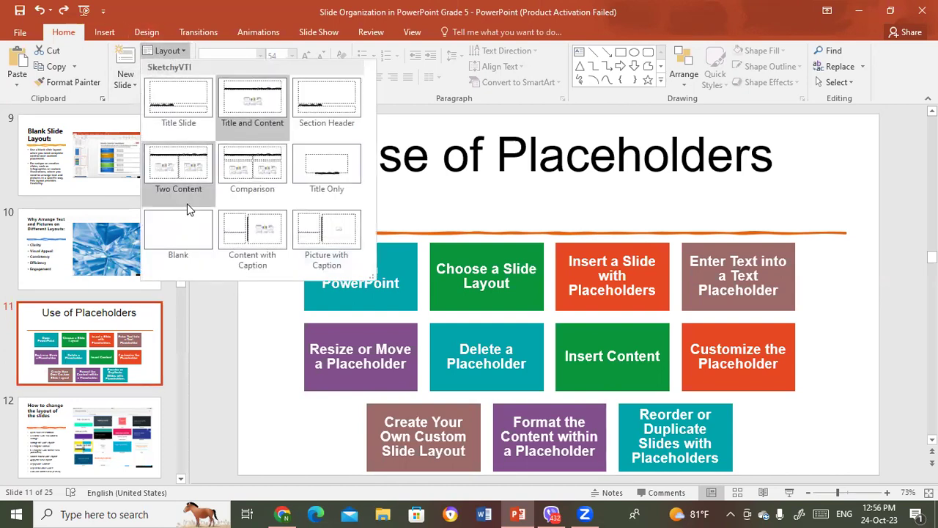
pyautogui.click(117, 166)
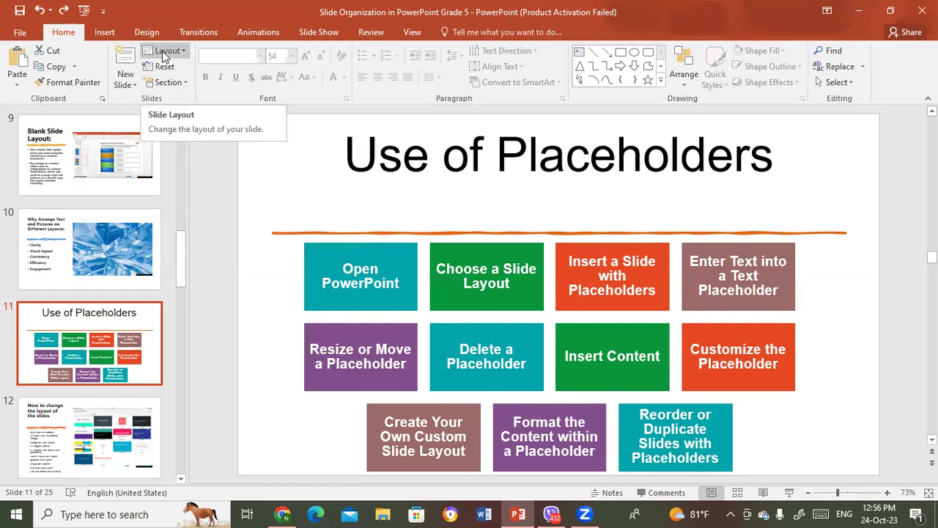
pyautogui.click(102, 35)
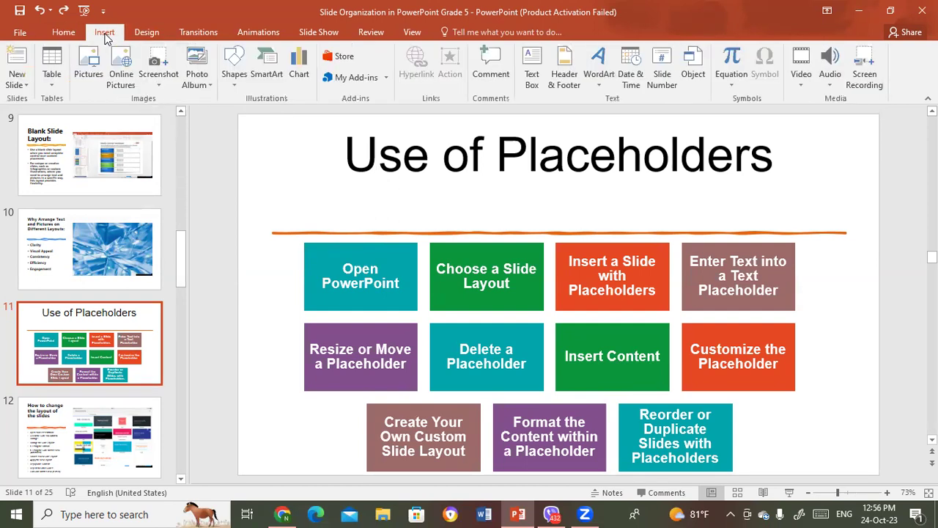
pyautogui.click(17, 82)
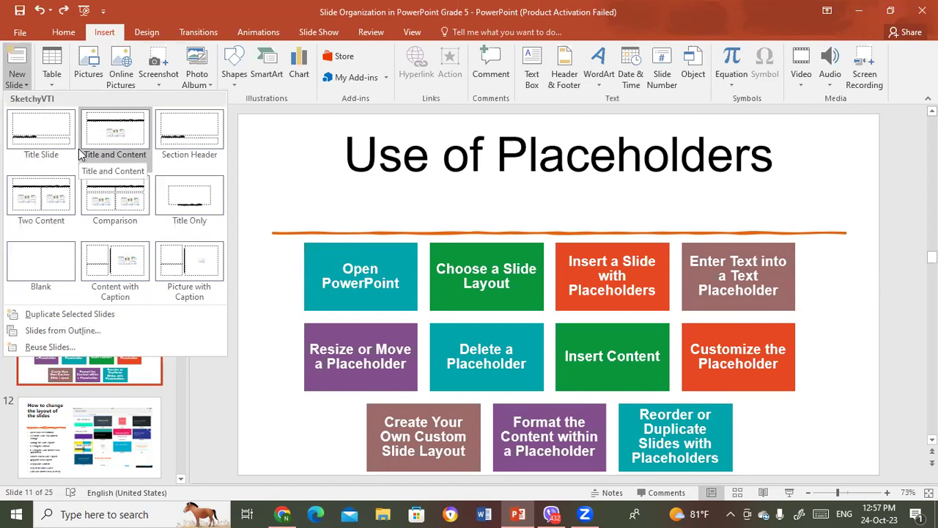
# Step: Add a Title Slide after slide 11, try its title and subtitle placeholders, then delete it
pyautogui.click(25, 145)
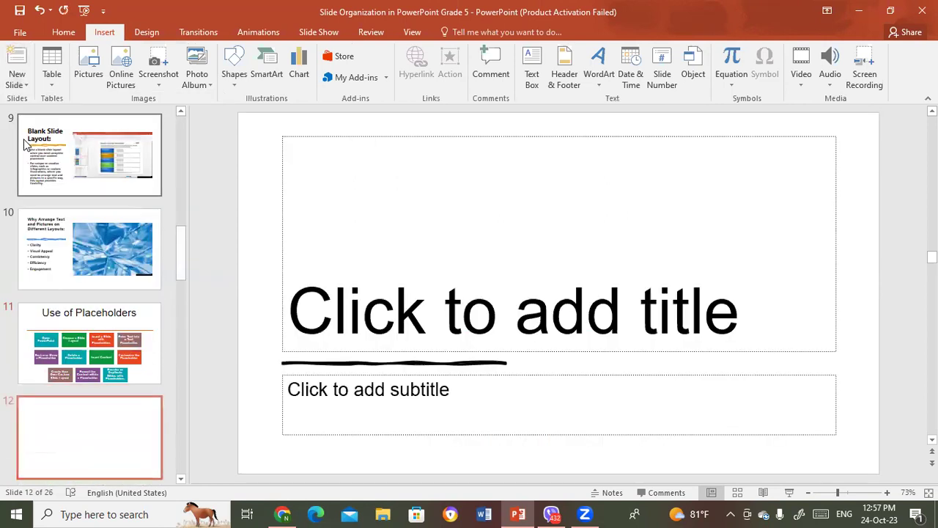
pyautogui.click(459, 315)
pyautogui.click(360, 404)
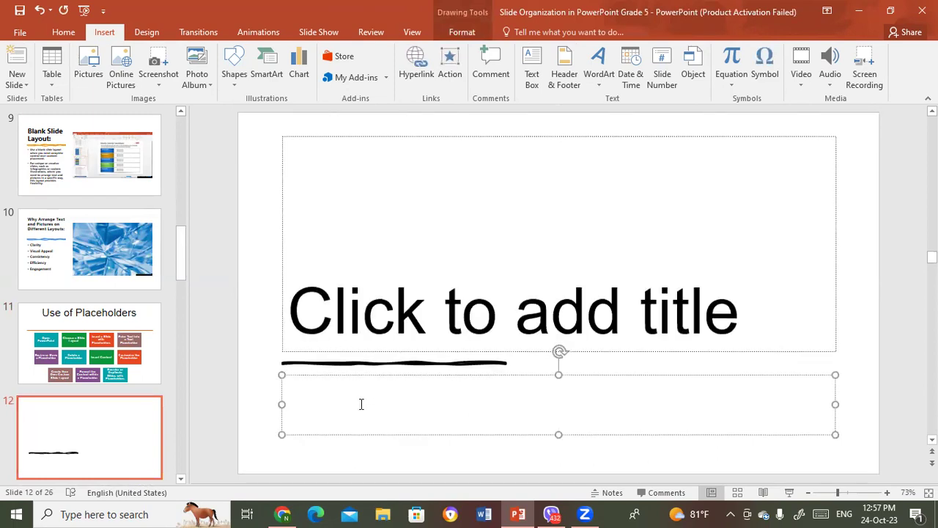
pyautogui.click(405, 324)
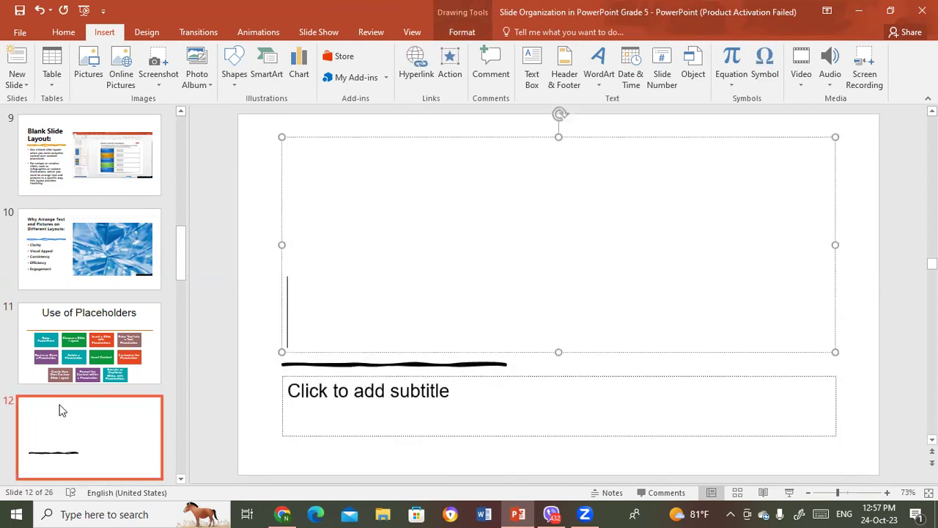
pyautogui.click(61, 445)
pyautogui.press('Delete')
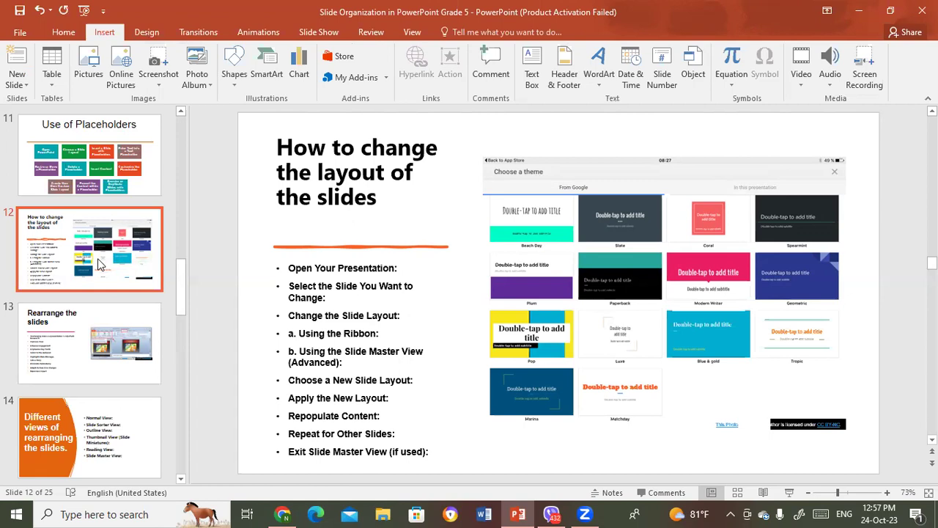
# Step: Apply the Section Header layout to slide 12, then the Two Content layout
pyautogui.click(63, 32)
pyautogui.click(182, 52)
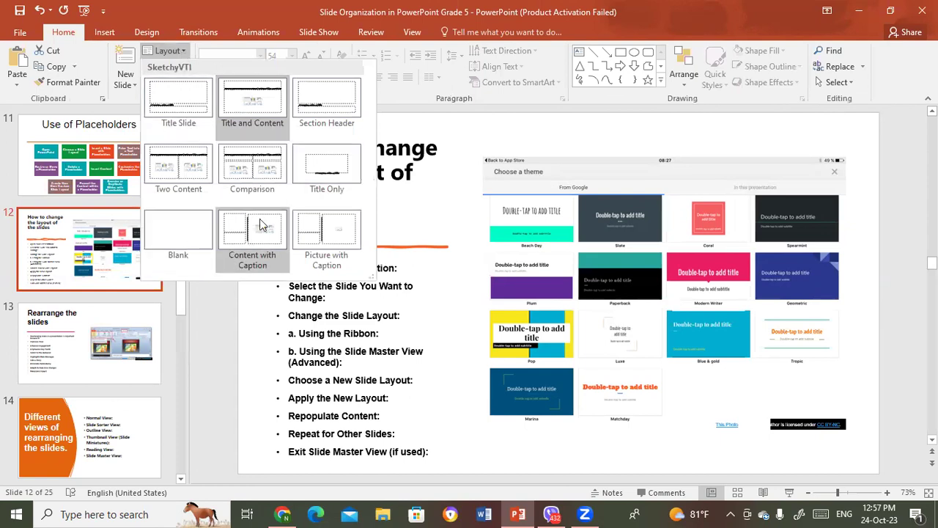
pyautogui.click(332, 102)
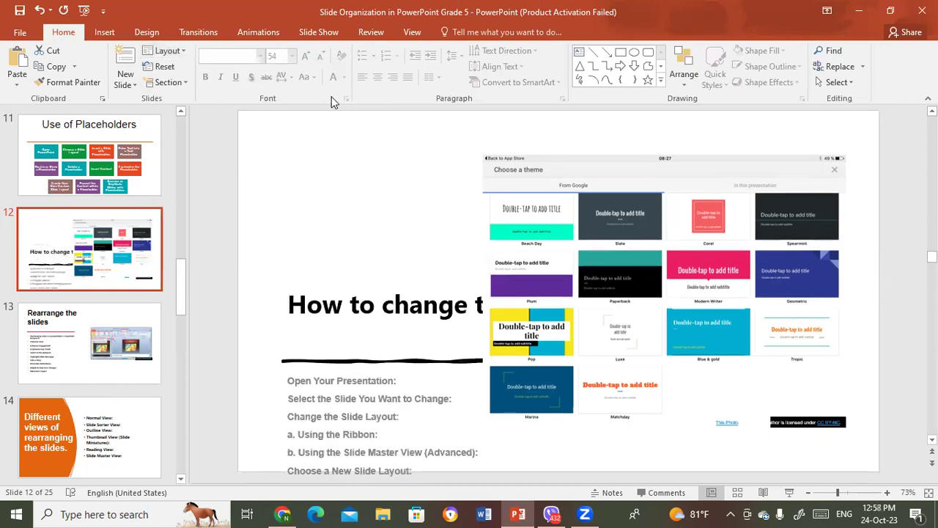
pyautogui.click(170, 52)
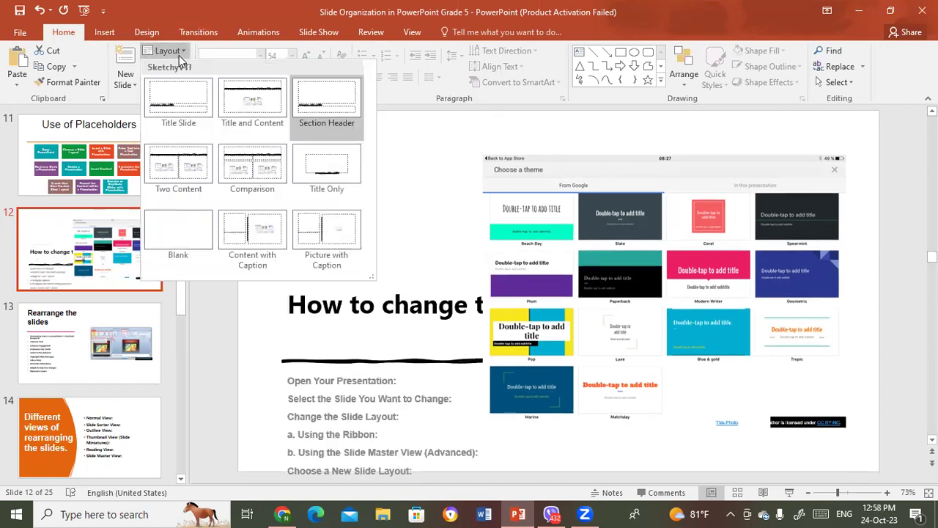
pyautogui.click(185, 155)
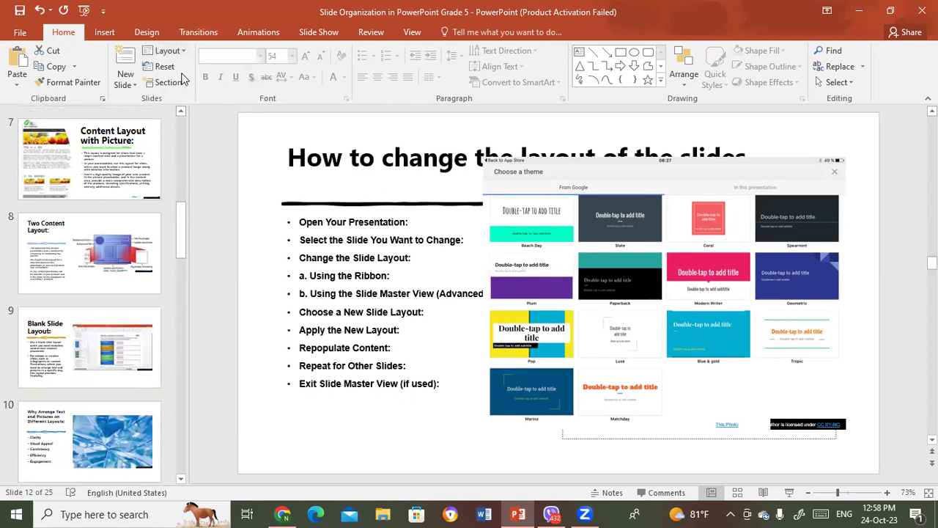
# Step: Apply the Blank layout to slide 12 and select its title box
pyautogui.click(173, 50)
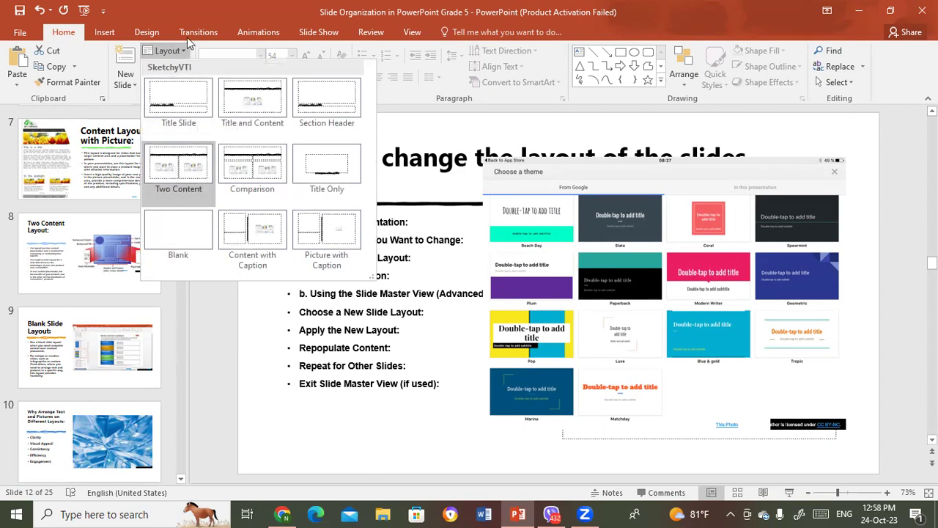
pyautogui.click(184, 46)
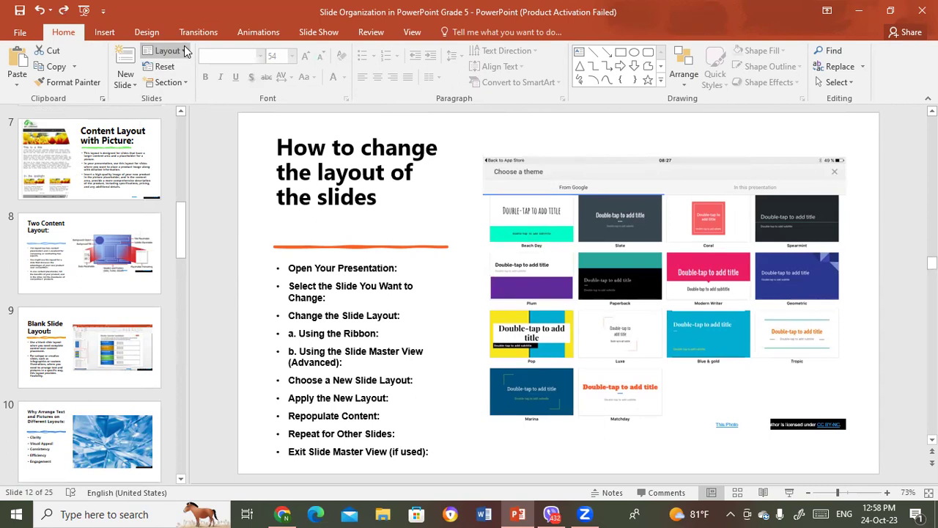
pyautogui.click(178, 54)
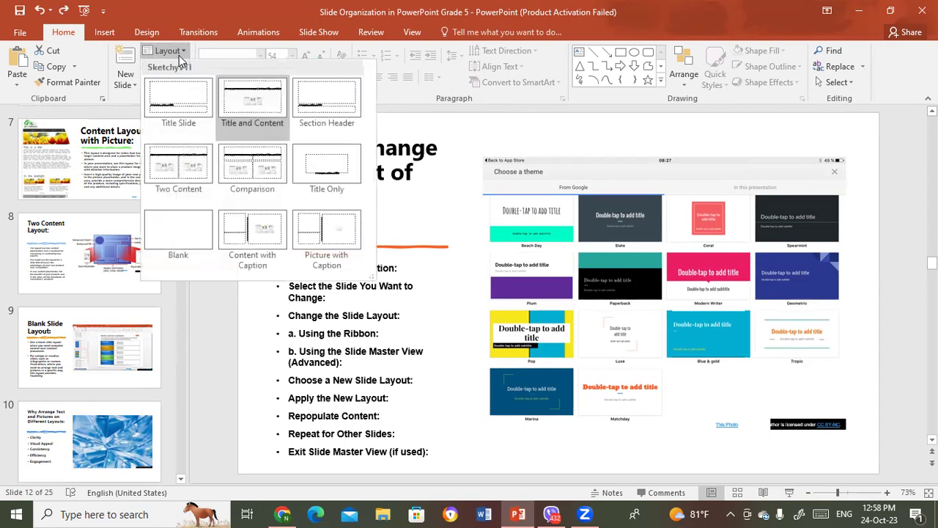
pyautogui.click(180, 235)
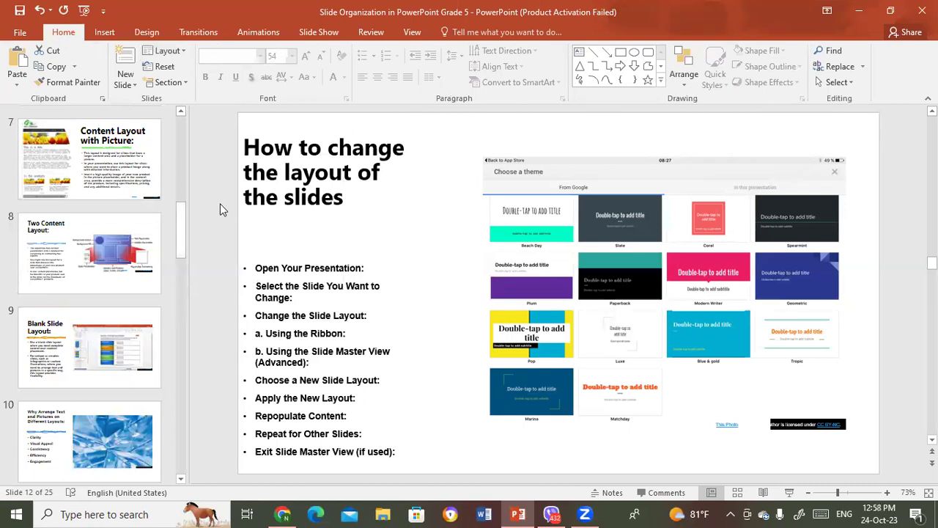
pyautogui.click(258, 170)
# Step: Shift slide 12's title and bullet list to the right, raising the bullets closer under the title
pyautogui.moveTo(274, 145); pyautogui.dragTo(307, 149)
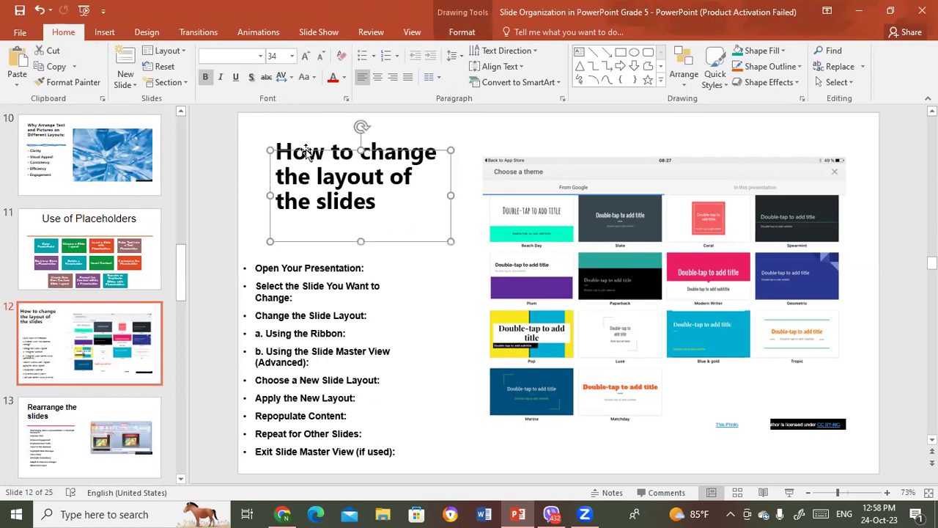
pyautogui.click(282, 269)
pyautogui.moveTo(285, 264); pyautogui.dragTo(318, 247)
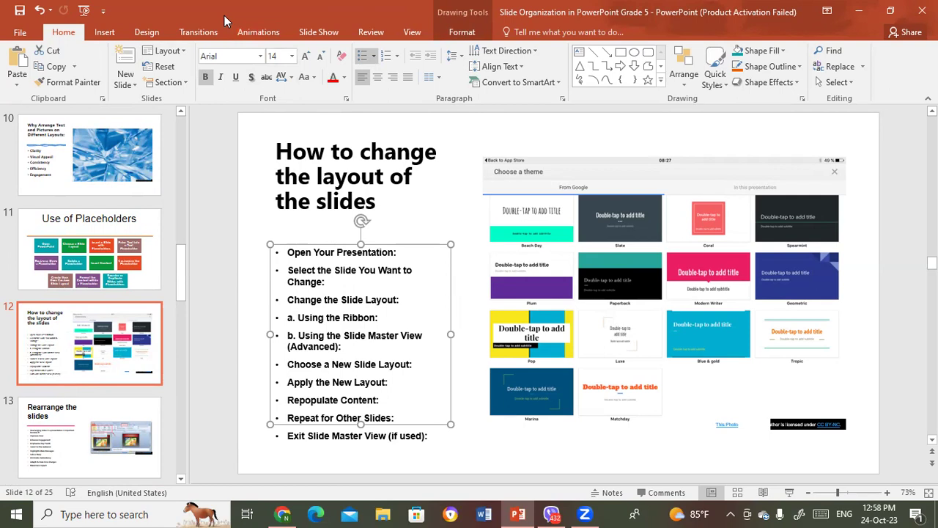
pyautogui.click(411, 32)
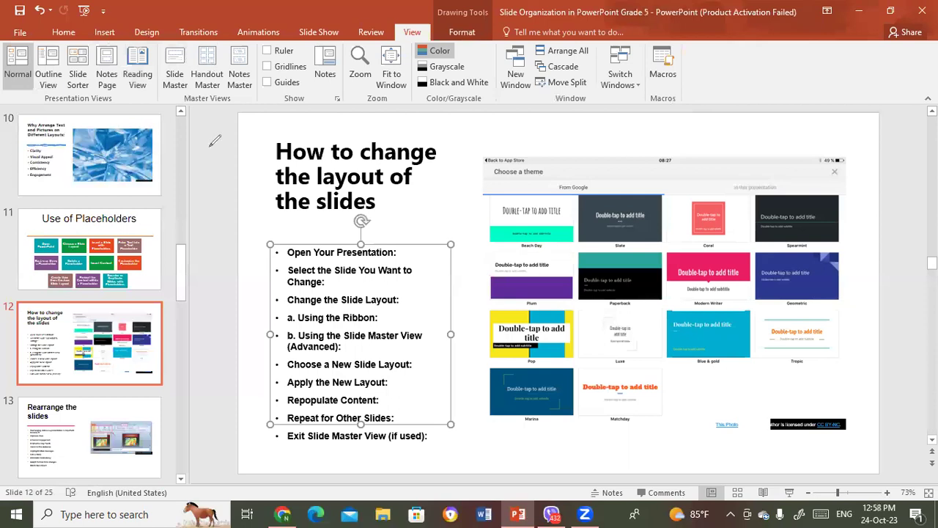
# Step: Switch from Normal view to Slide Master view using the View tab
pyautogui.moveTo(170, 49); pyautogui.dragTo(158, 51)
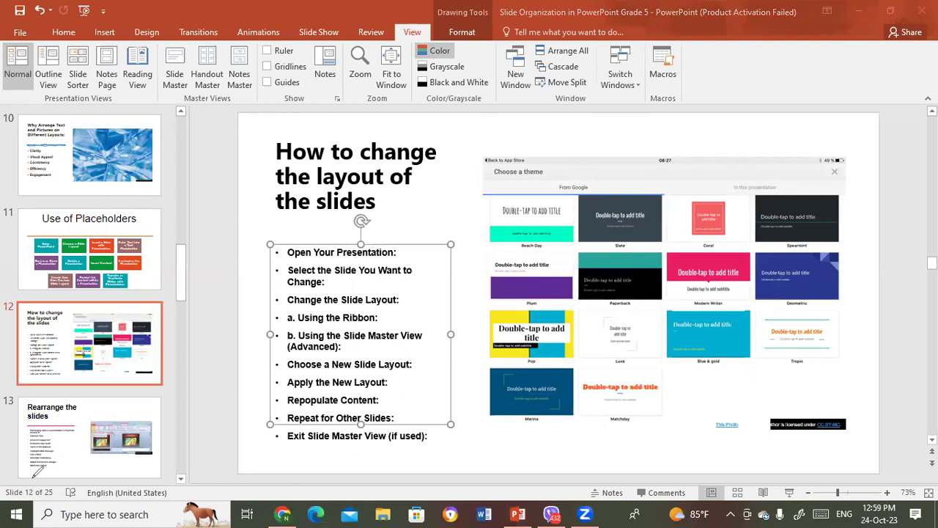
pyautogui.press('Escape')
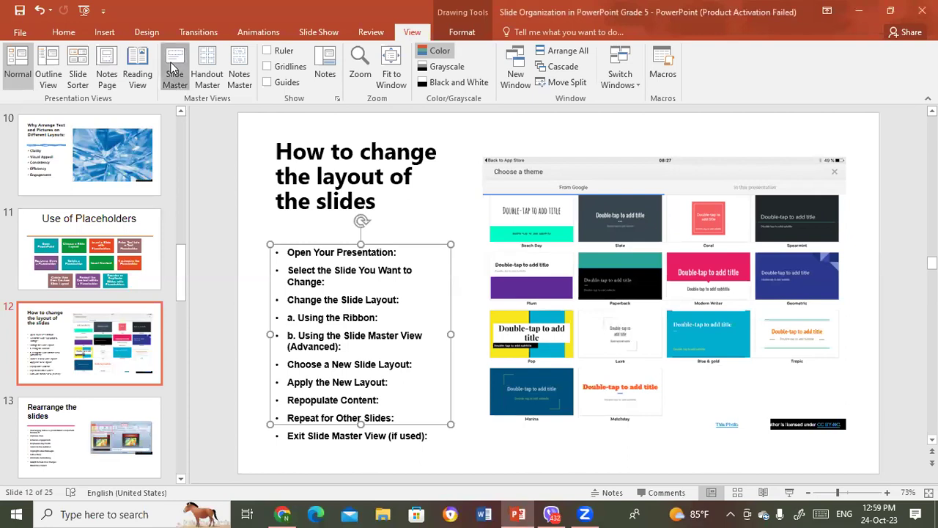
pyautogui.click(173, 68)
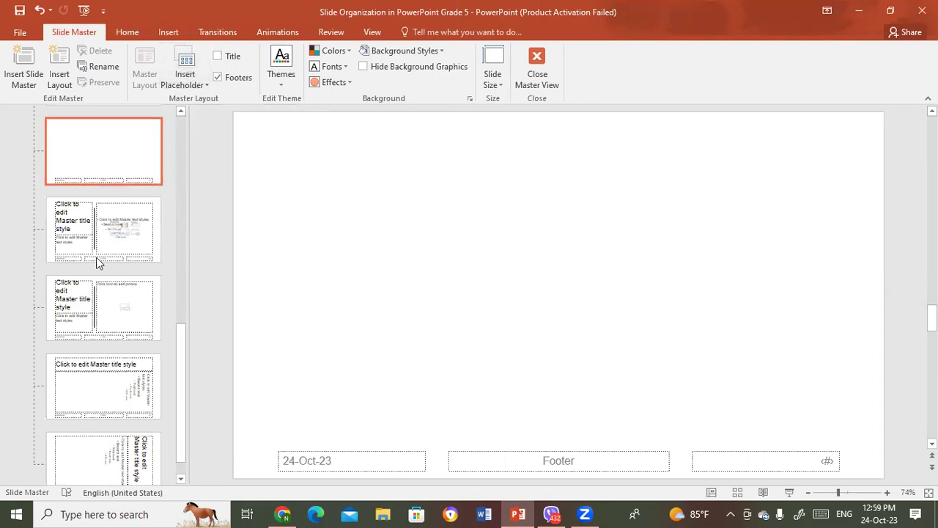
# Step: Select the top slide master thumbnail, glancing at the Title Slide layout and Themes gallery without changes
pyautogui.moveTo(181, 404); pyautogui.dragTo(183, 96)
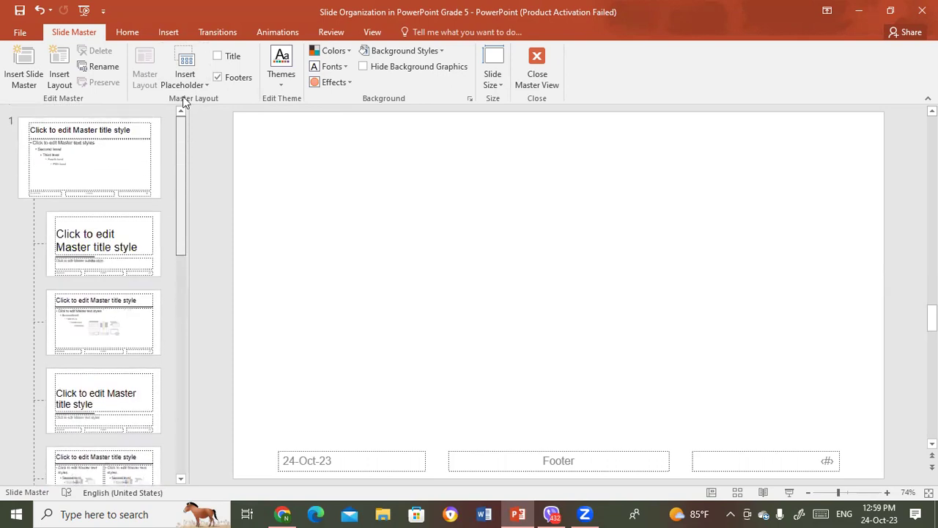
pyautogui.click(101, 165)
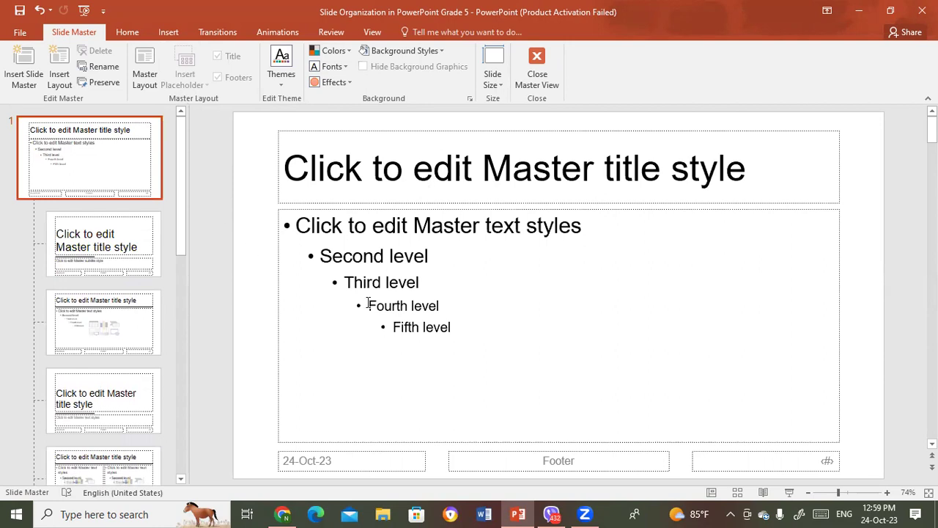
pyautogui.click(118, 257)
pyautogui.click(115, 168)
pyautogui.click(282, 83)
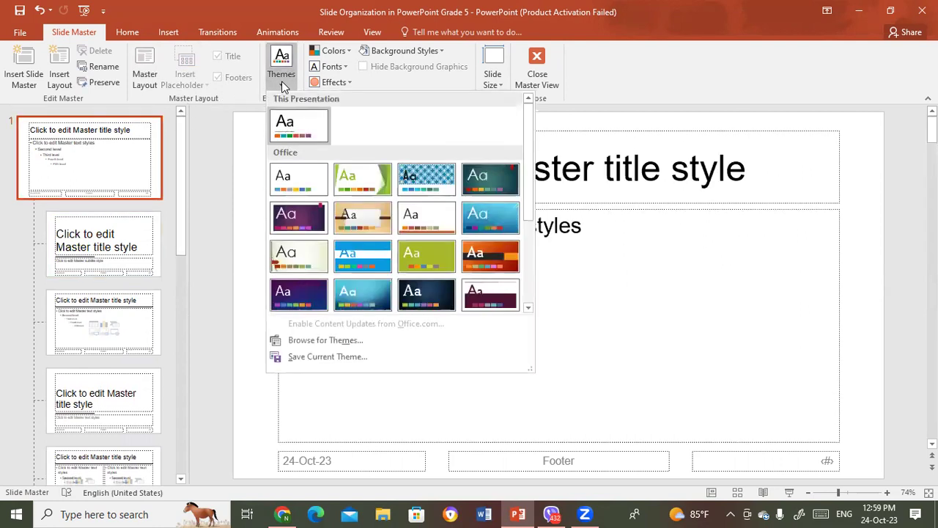
pyautogui.click(282, 83)
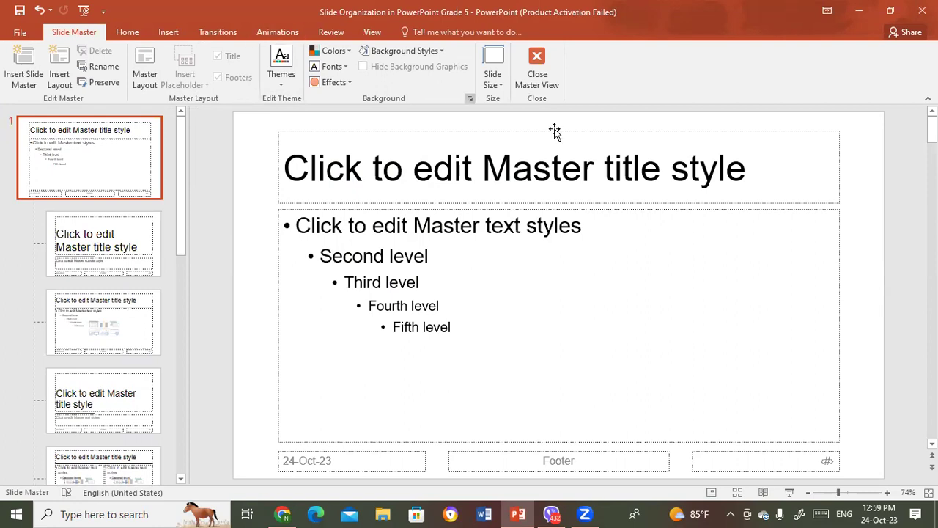
pyautogui.click(426, 51)
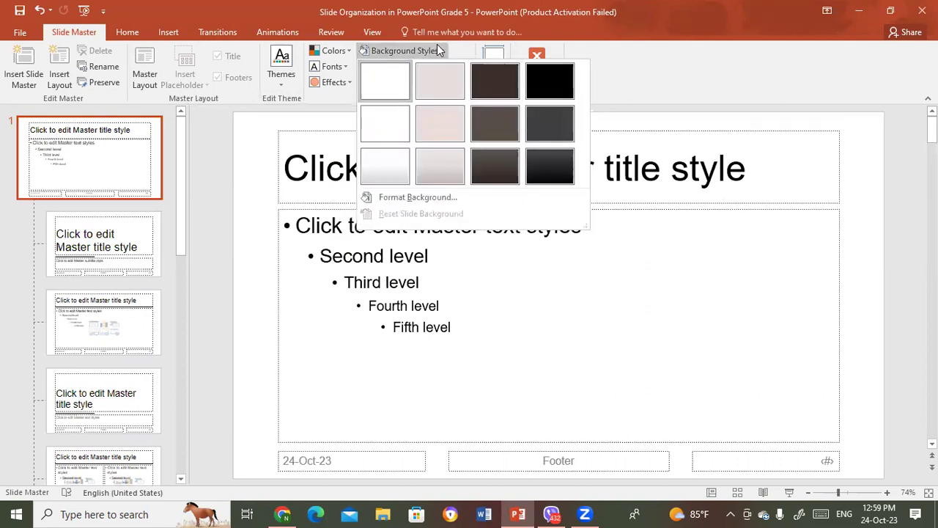
pyautogui.click(436, 52)
pyautogui.click(435, 52)
pyautogui.click(351, 48)
pyautogui.click(349, 49)
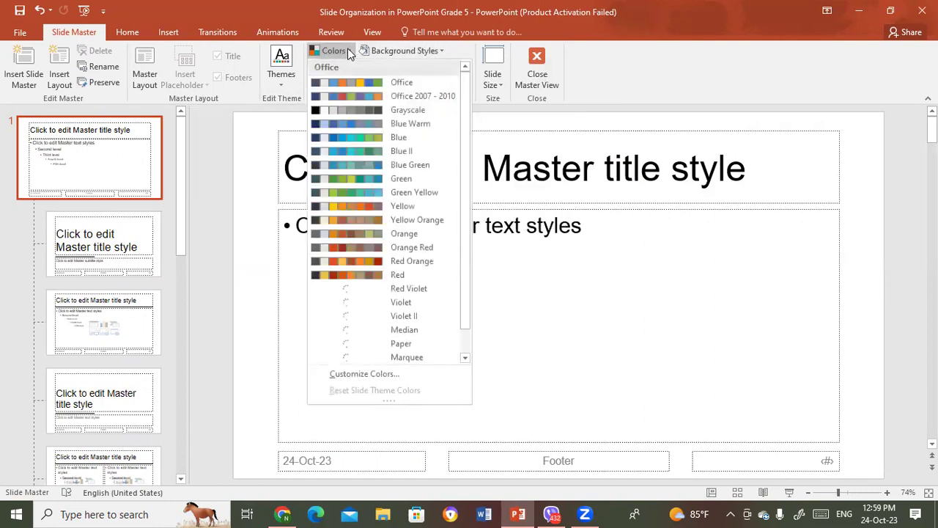
pyautogui.click(348, 50)
pyautogui.click(344, 68)
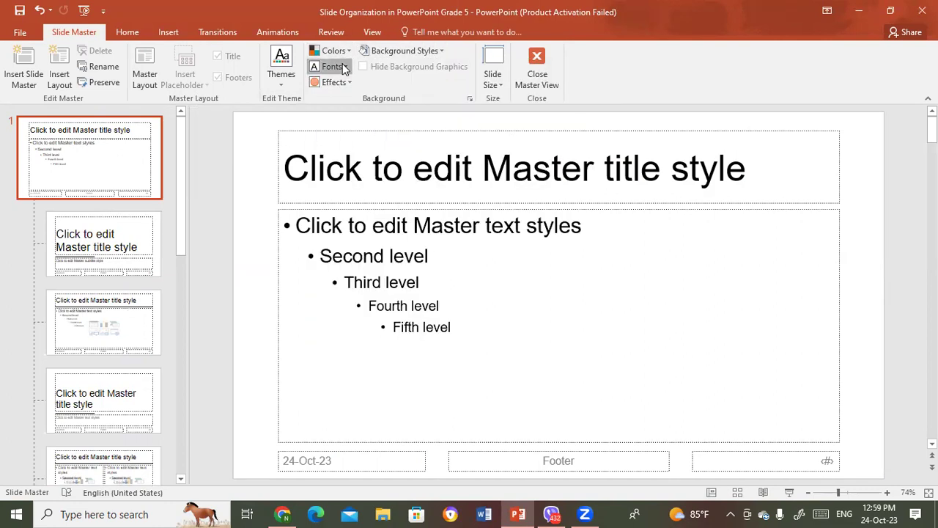
pyautogui.click(339, 79)
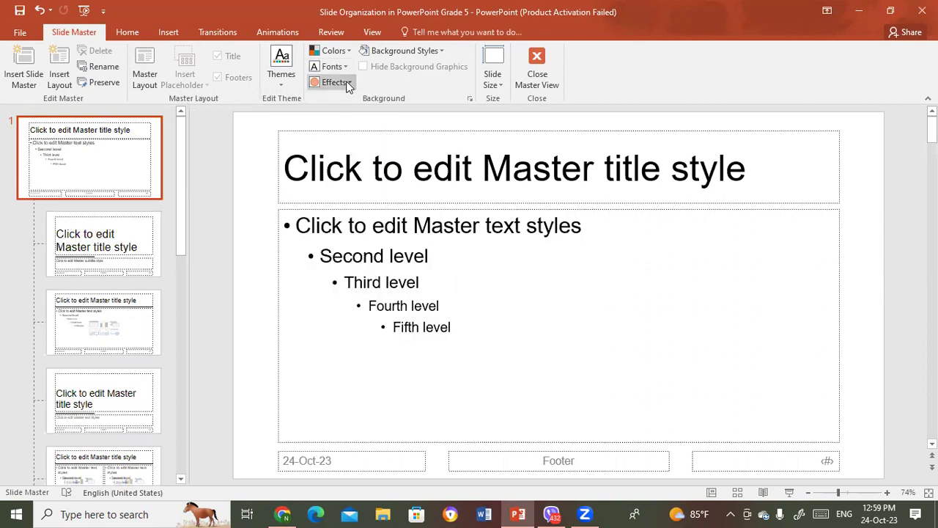
pyautogui.click(346, 82)
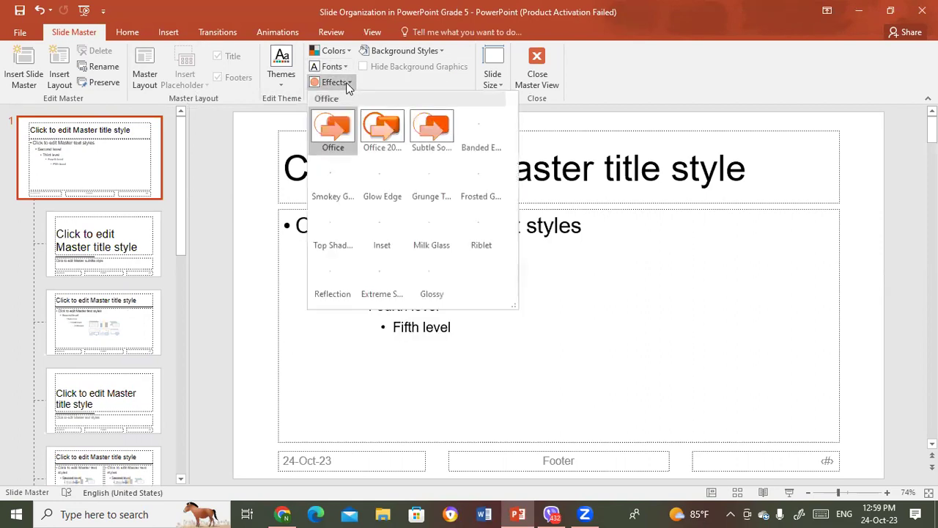
pyautogui.click(283, 79)
pyautogui.click(283, 78)
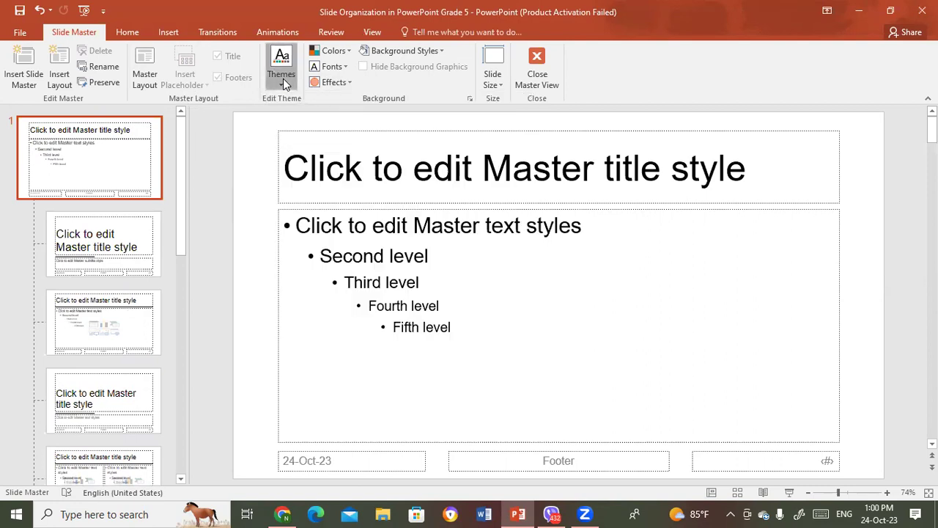
pyautogui.click(144, 81)
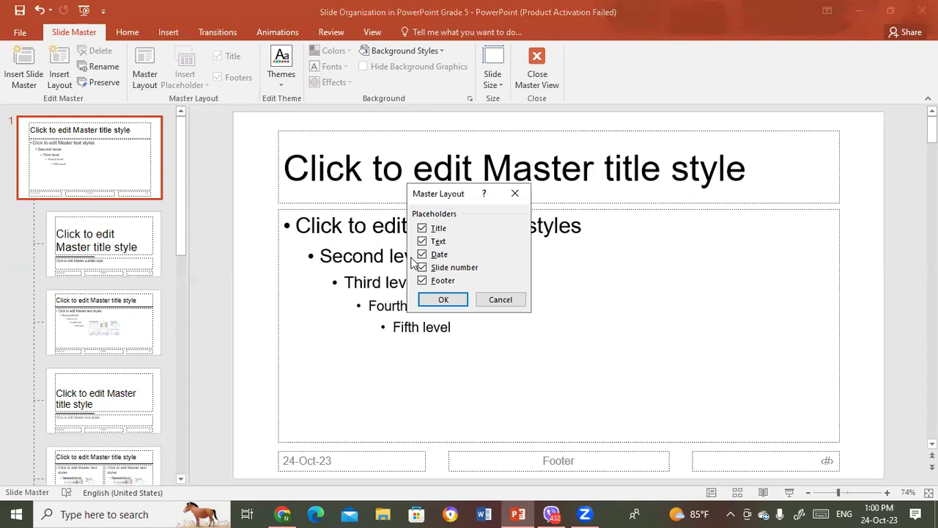
pyautogui.click(445, 301)
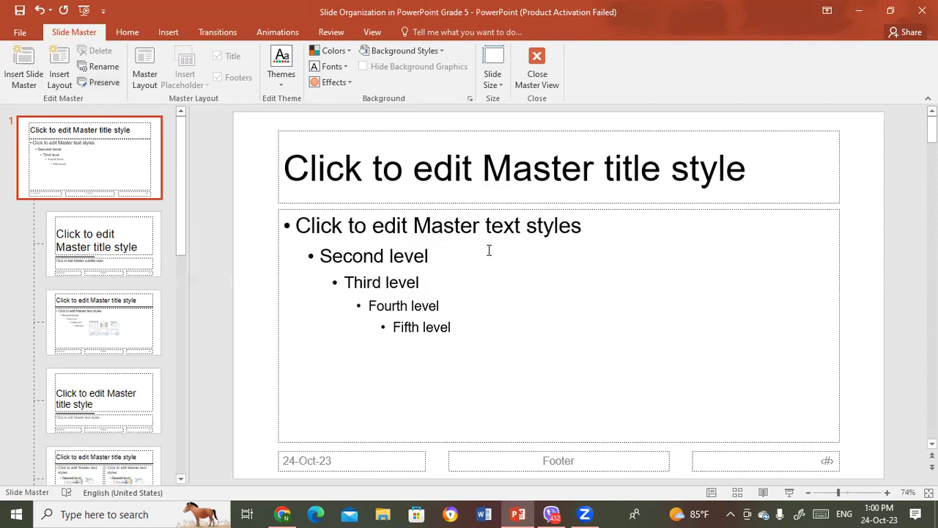
# Step: Close Master View and show the Layout choices for slide 12 in Normal view
pyautogui.click(537, 60)
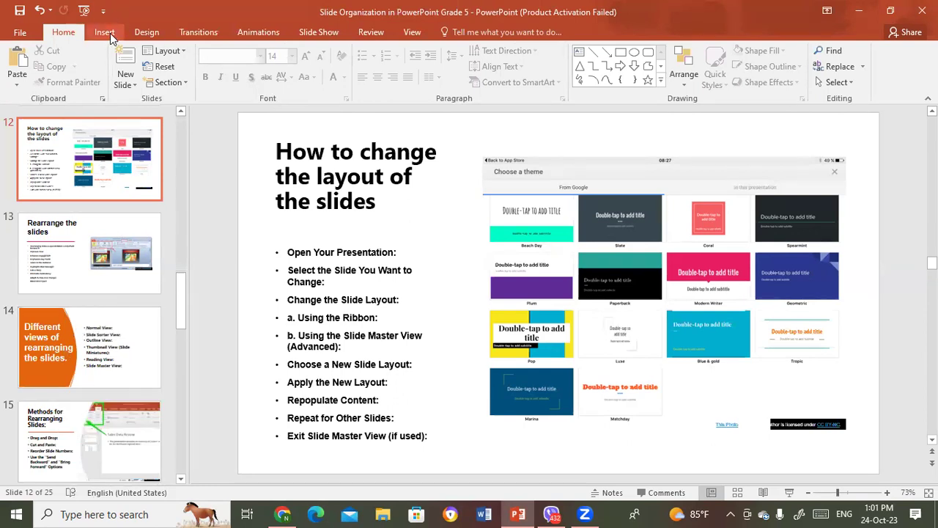
pyautogui.click(167, 50)
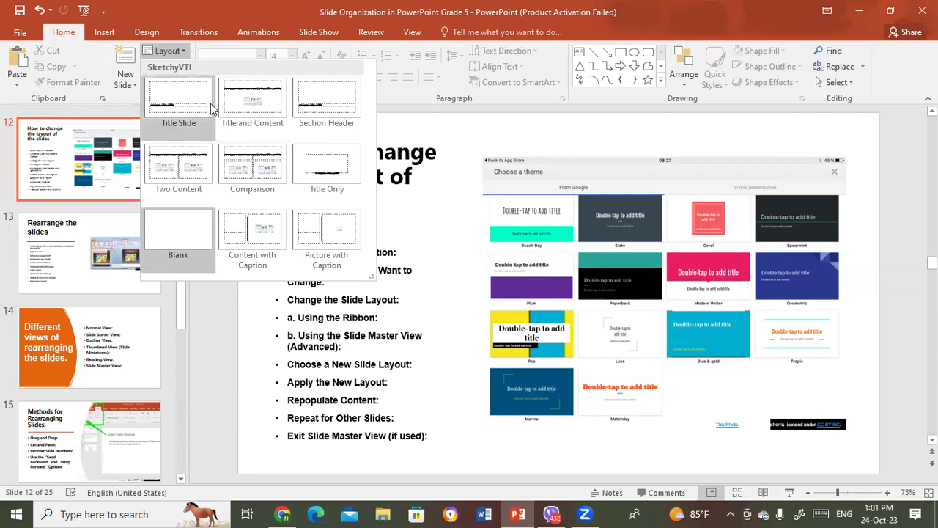
# Step: Insert a new slide 13 after slide 12 with the Title and Content layout
pyautogui.click(253, 105)
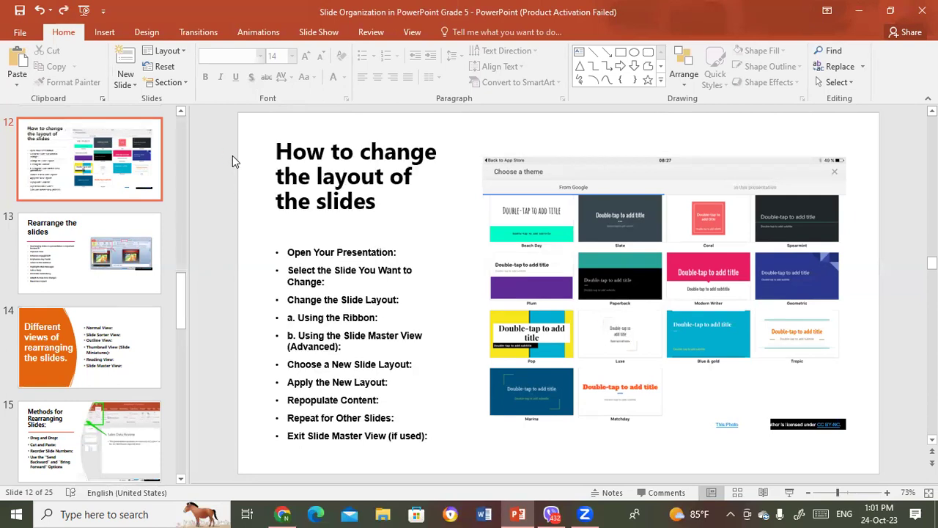
pyautogui.click(115, 159)
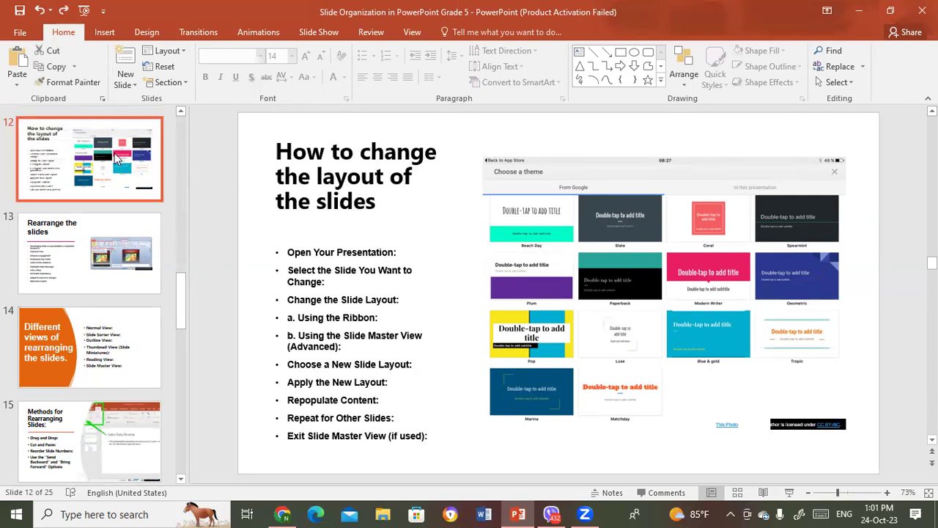
pyautogui.hotkey('ctrl', 'm')
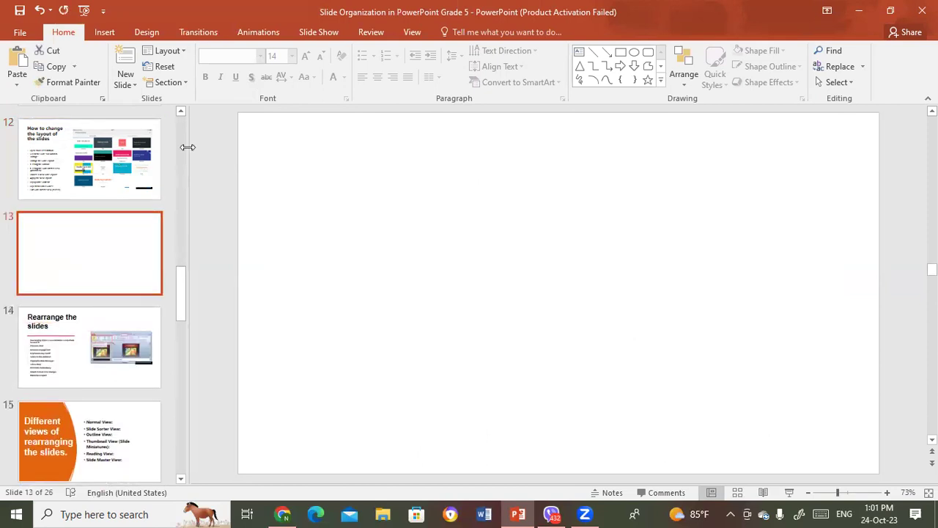
pyautogui.click(166, 50)
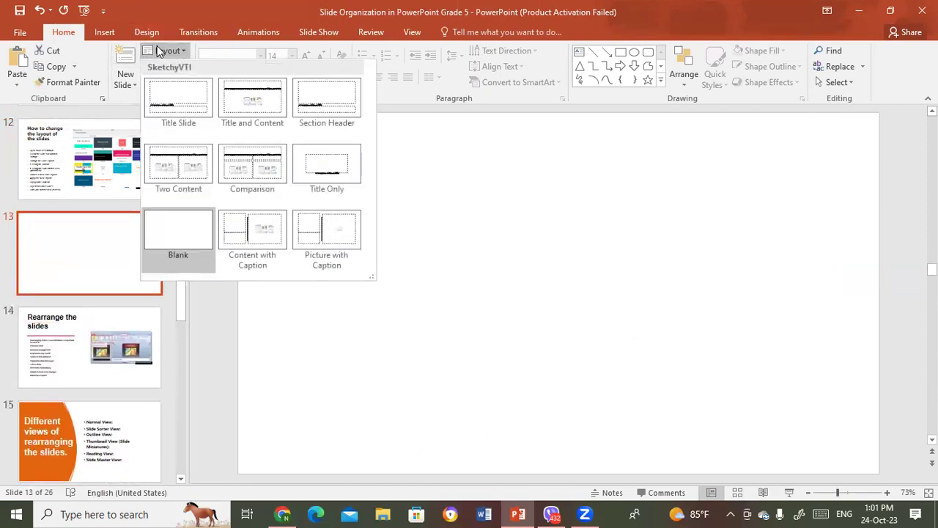
pyautogui.click(252, 103)
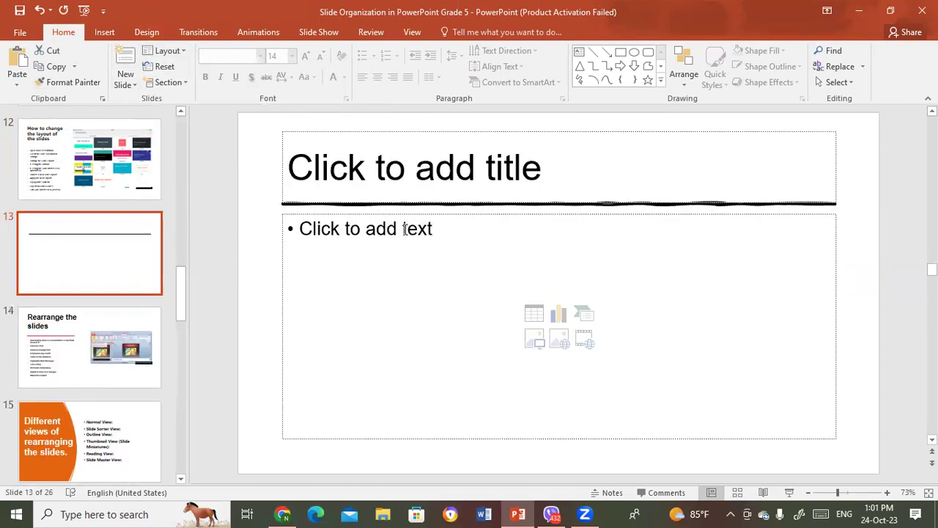
# Step: Title slide 13 'Ms. Word', replacing the first attempt 'Powerpoint'
pyautogui.click(397, 170)
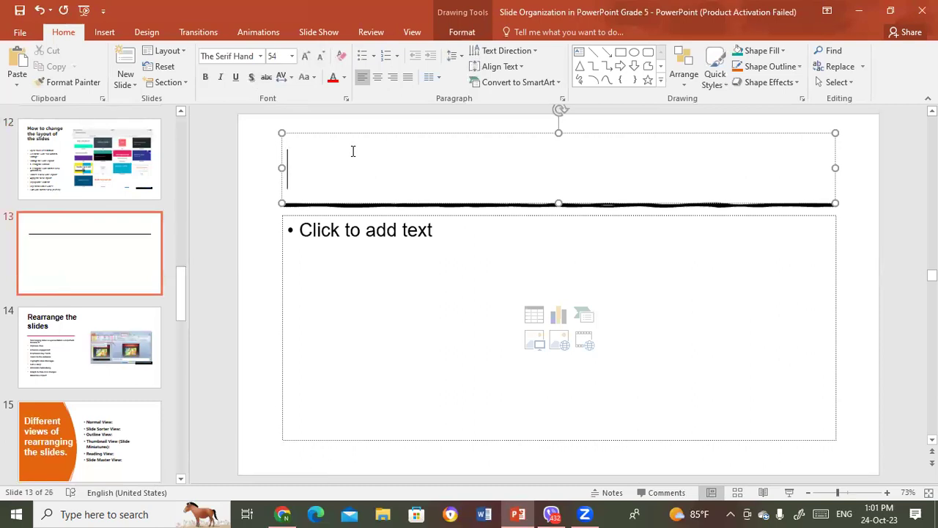
pyautogui.write('Po')
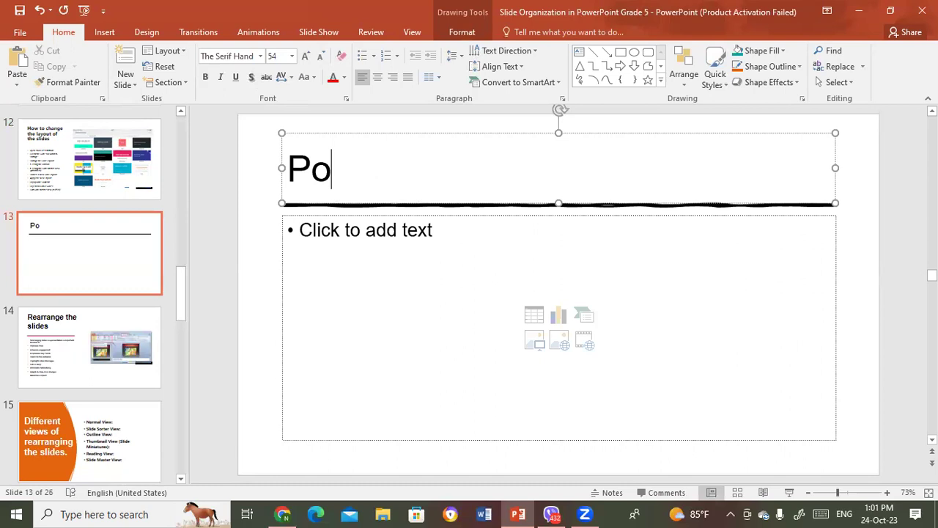
pyautogui.write('werpoint')
pyautogui.press('BackSpace')
pyautogui.press('BackSpace')
pyautogui.press('BackSpace')
pyautogui.press('BackSpace')
pyautogui.press('BackSpace')
pyautogui.press('BackSpace')
pyautogui.press('BackSpace')
pyautogui.press('BackSpace')
pyautogui.press('BackSpace')
pyautogui.press('BackSpace')
pyautogui.press('BackSpace')
pyautogui.press('BackSpace')
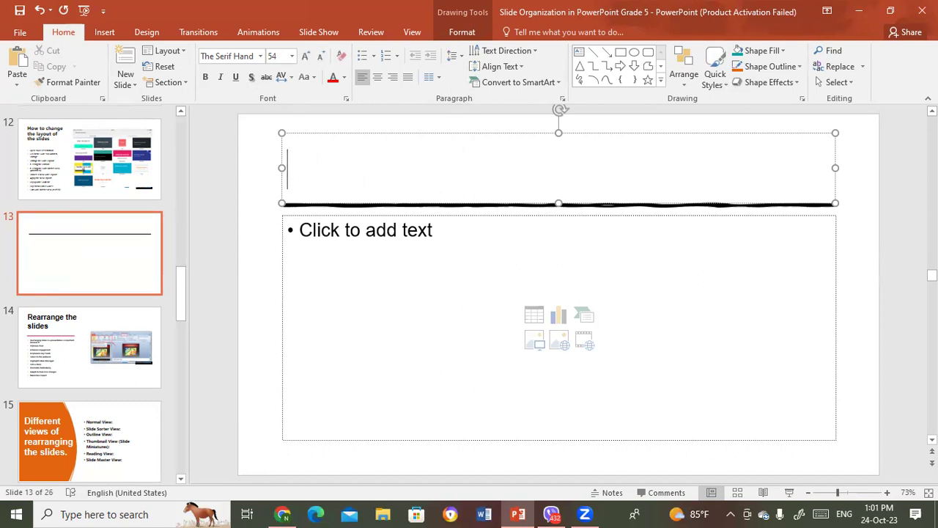
pyautogui.write('Ms. Word')
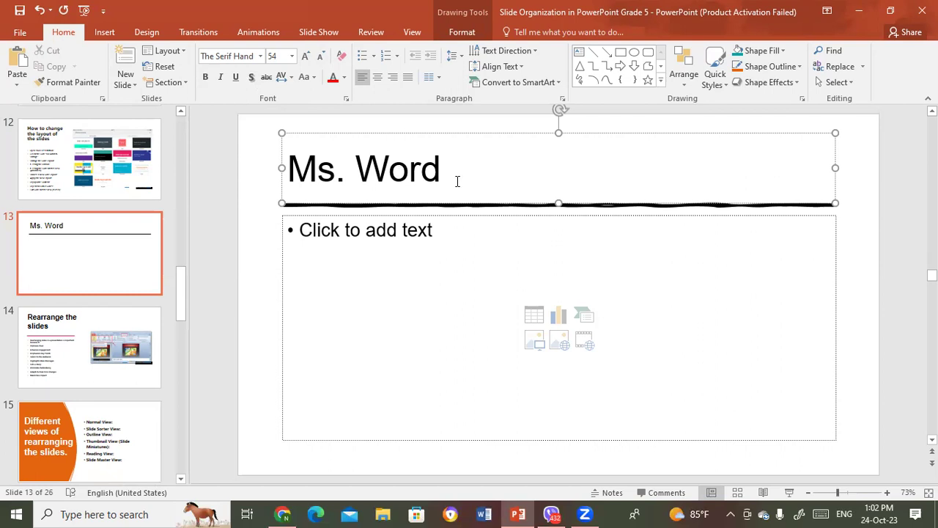
# Step: Format the 'Ms. Word' title red, bold and italic, leaving it left-aligned after trying centre and right
pyautogui.moveTo(457, 181); pyautogui.dragTo(288, 170)
pyautogui.click(332, 78)
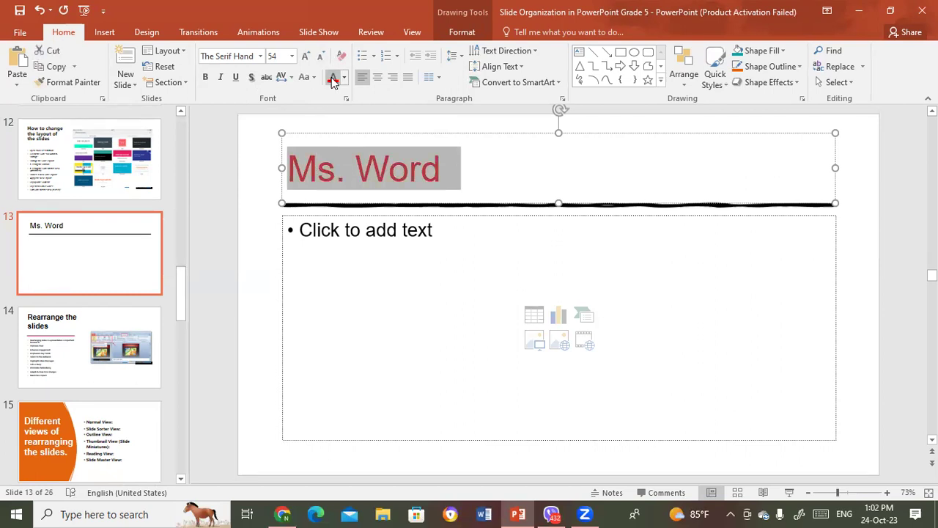
pyautogui.click(208, 79)
pyautogui.click(220, 78)
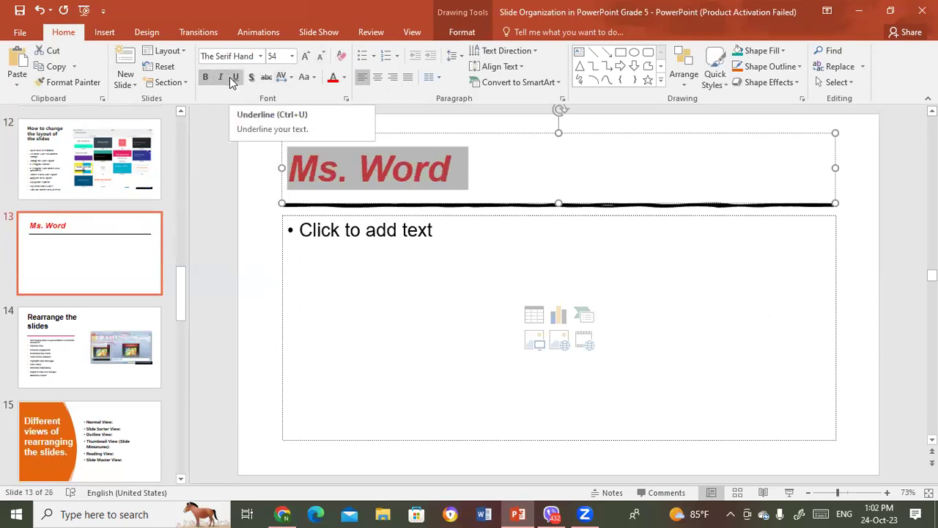
pyautogui.click(376, 78)
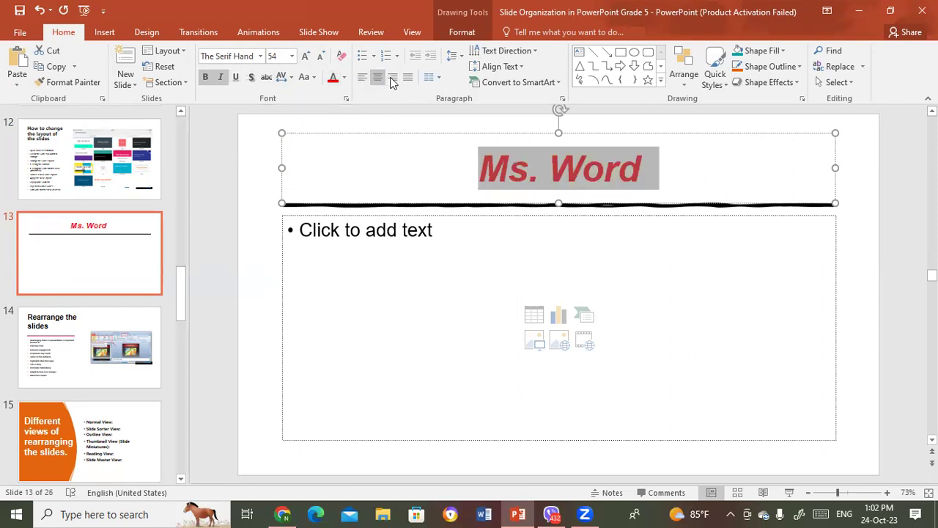
pyautogui.click(400, 85)
pyautogui.click(410, 84)
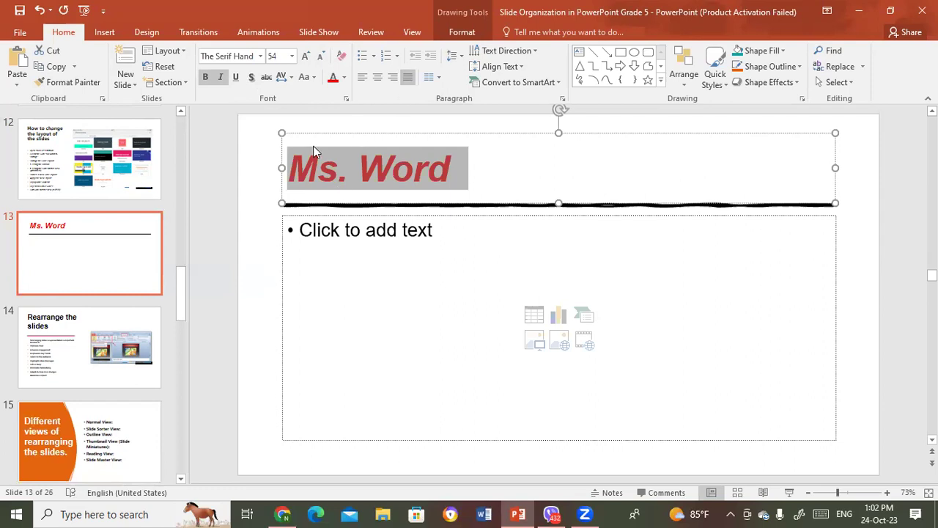
pyautogui.click(107, 260)
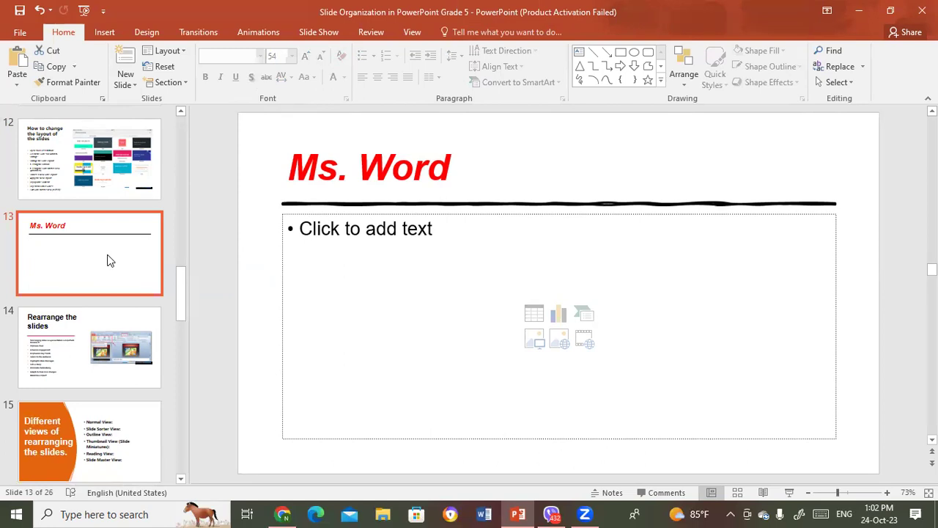
pyautogui.click(295, 229)
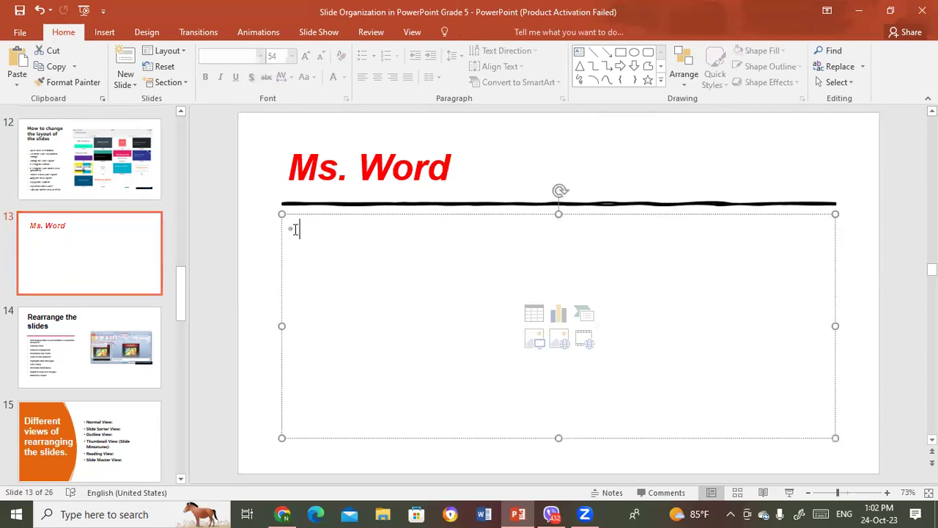
pyautogui.moveTo(282, 214)
pyautogui.mouseDown()
pyautogui.moveTo(376, 292)
pyautogui.moveTo(283, 215)
pyautogui.mouseUp()
pyautogui.click(320, 258)
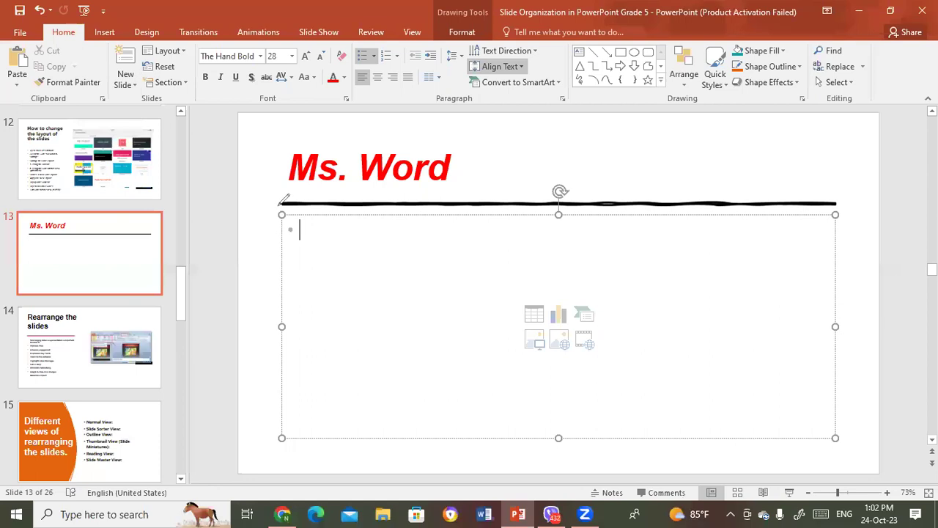
pyautogui.moveTo(283, 207); pyautogui.dragTo(284, 205)
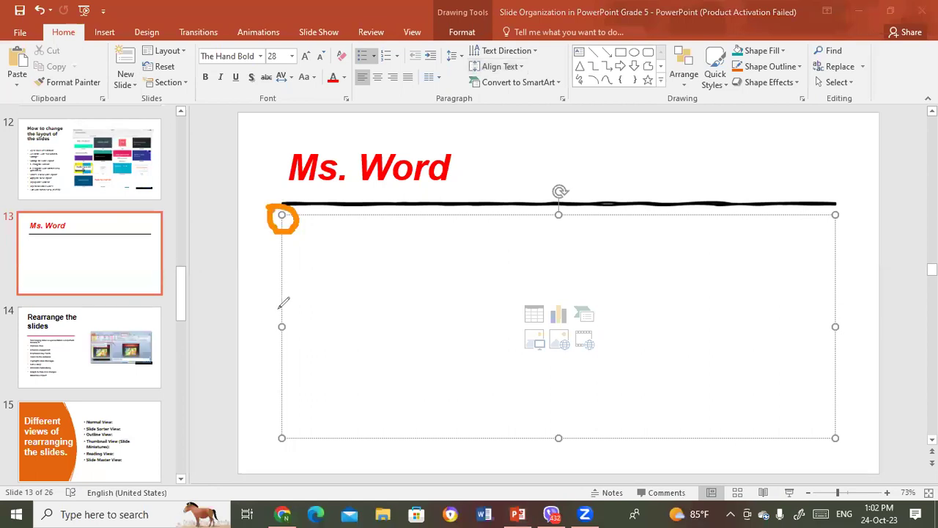
pyautogui.moveTo(282, 313); pyautogui.dragTo(281, 295)
pyautogui.moveTo(278, 435); pyautogui.dragTo(293, 439)
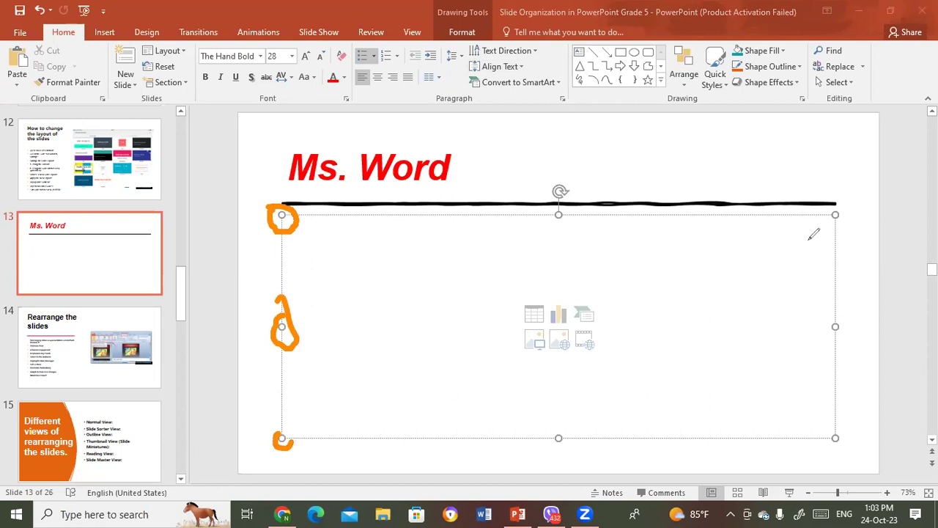
pyautogui.moveTo(843, 204); pyautogui.dragTo(821, 192)
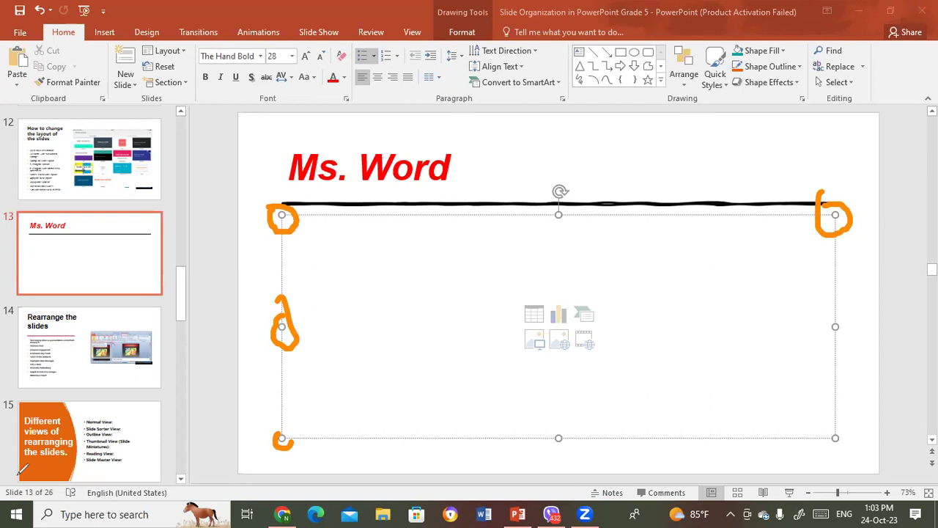
pyautogui.hotkey('ctrl', 'z')
pyautogui.hotkey('ctrl', 'z')
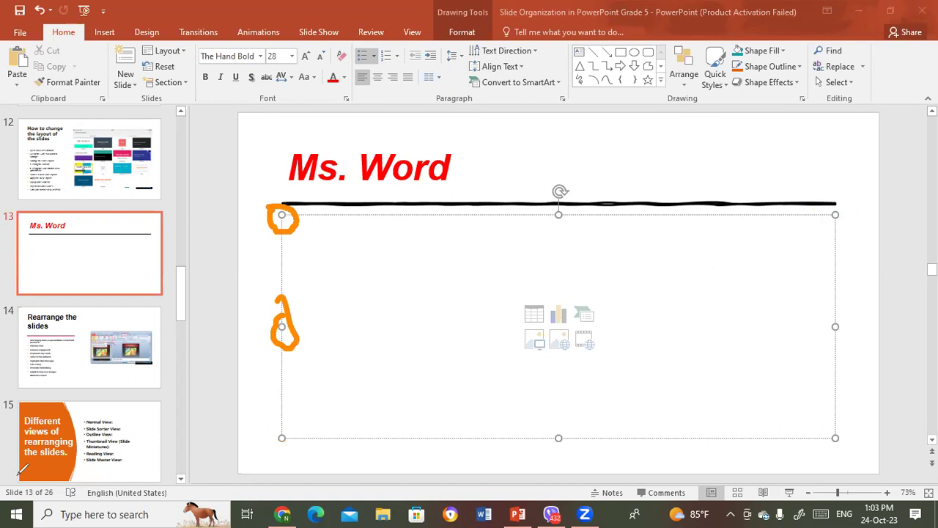
pyautogui.hotkey('ctrl', 'z')
pyautogui.hotkey('ctrl', 'z')
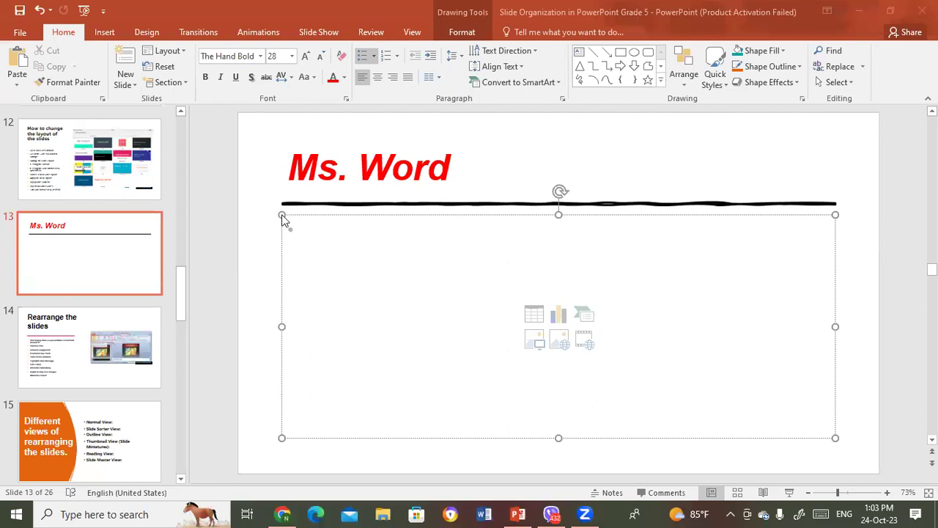
# Step: Shrink slide 13's empty content placeholder from its top-left corner so it sits lower and further right
pyautogui.click(288, 299)
pyautogui.moveTo(283, 213); pyautogui.dragTo(265, 200)
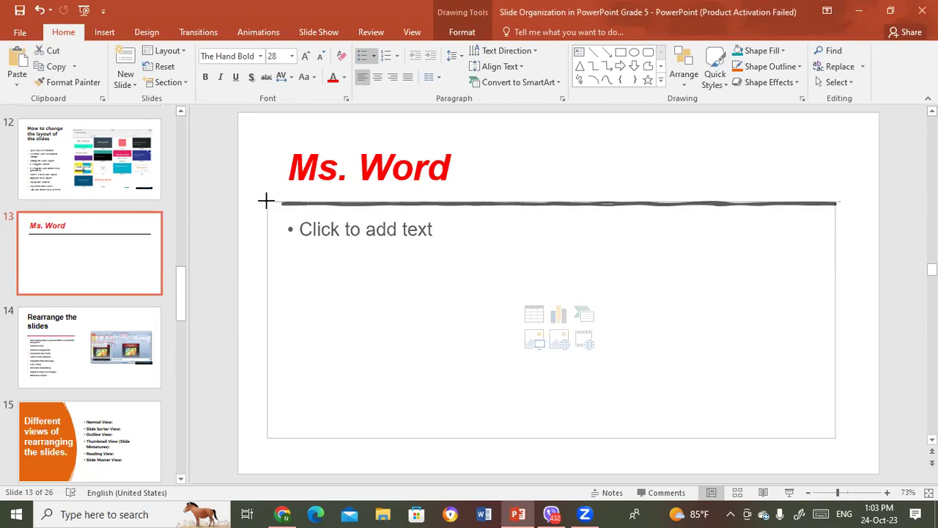
pyautogui.moveTo(265, 200); pyautogui.dragTo(265, 195)
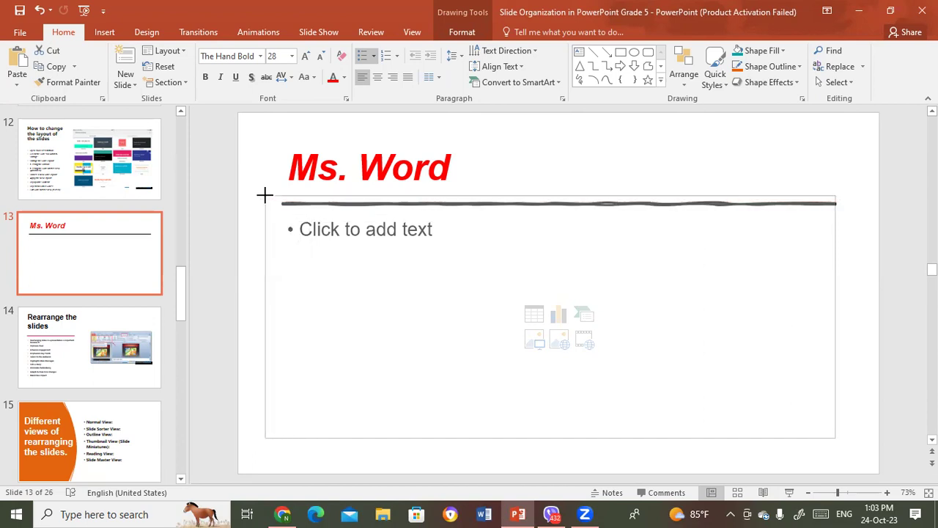
pyautogui.moveTo(264, 195)
pyautogui.mouseDown()
pyautogui.moveTo(356, 231)
pyautogui.moveTo(296, 223)
pyautogui.mouseUp()
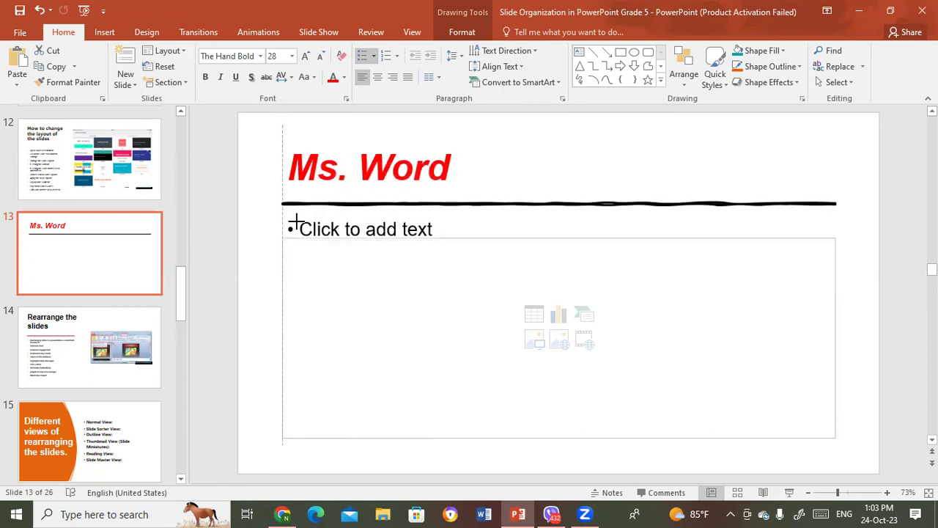
pyautogui.moveTo(296, 223); pyautogui.dragTo(327, 258)
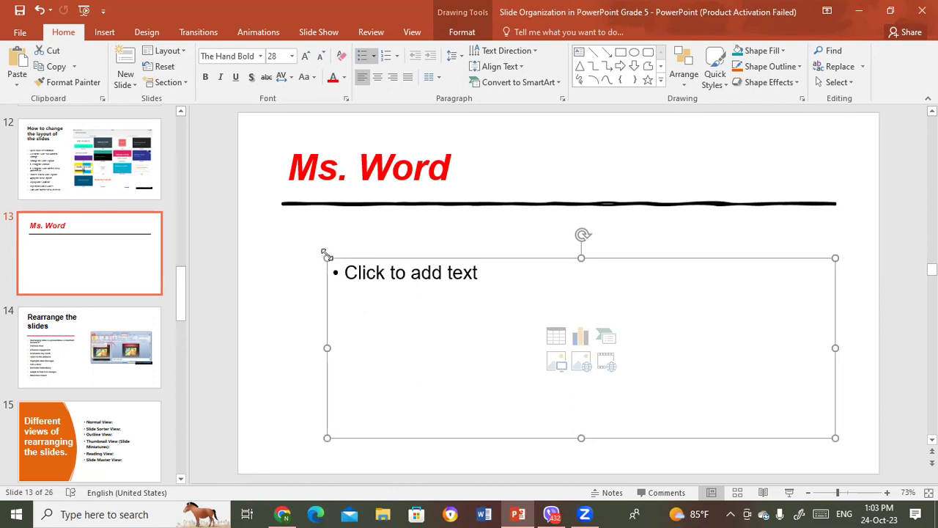
pyautogui.moveTo(327, 258); pyautogui.dragTo(311, 245)
pyautogui.click(368, 283)
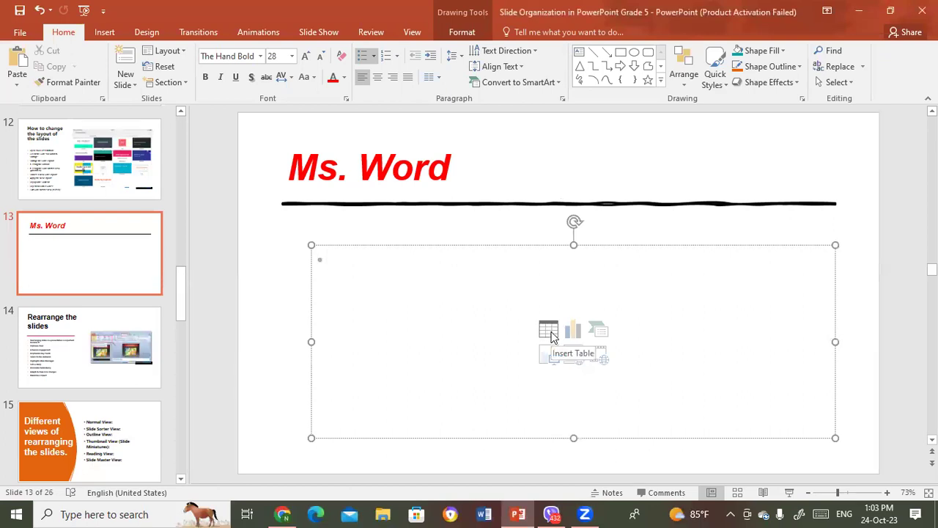
pyautogui.click(551, 332)
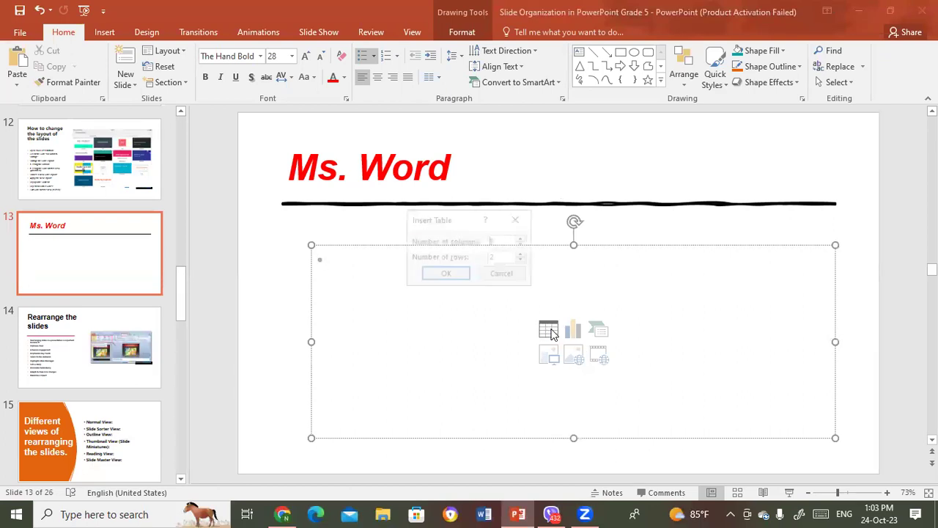
pyautogui.click(456, 274)
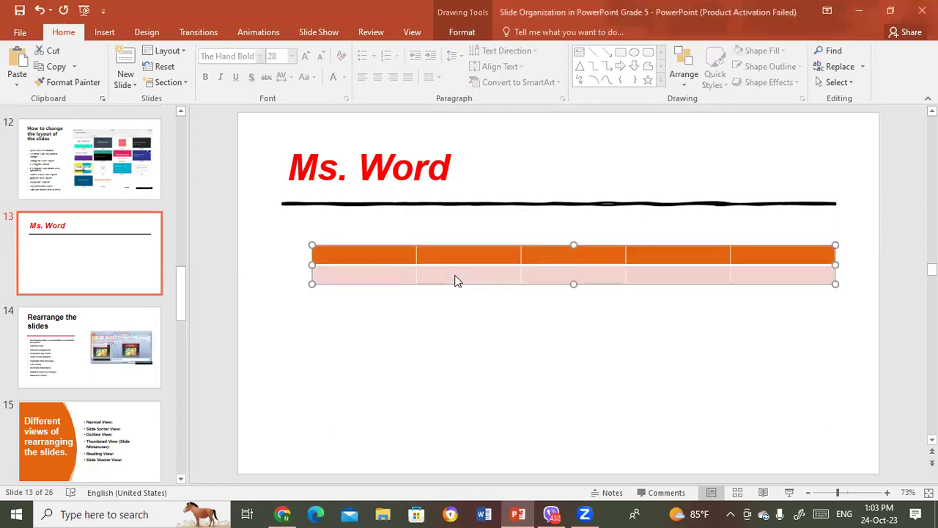
pyautogui.hotkey('ctrl', 'z')
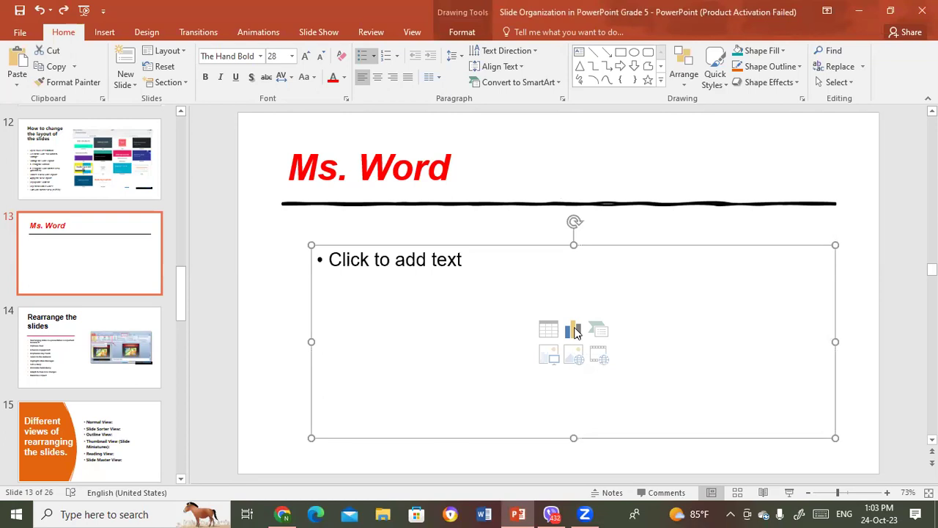
pyautogui.click(573, 330)
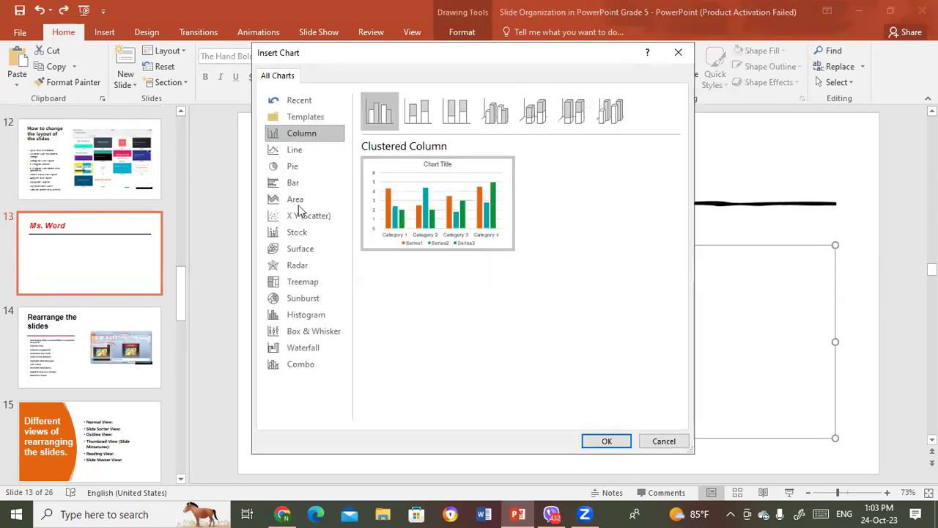
pyautogui.click(313, 314)
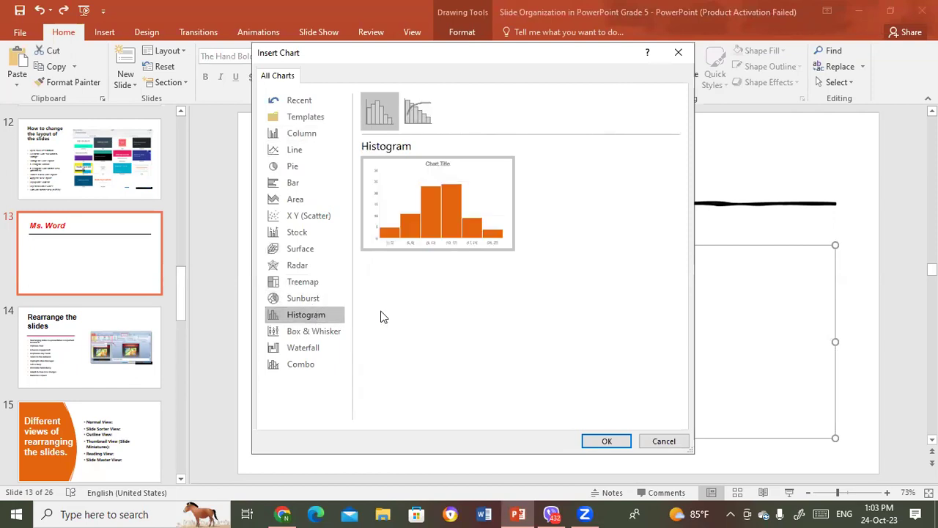
pyautogui.click(601, 442)
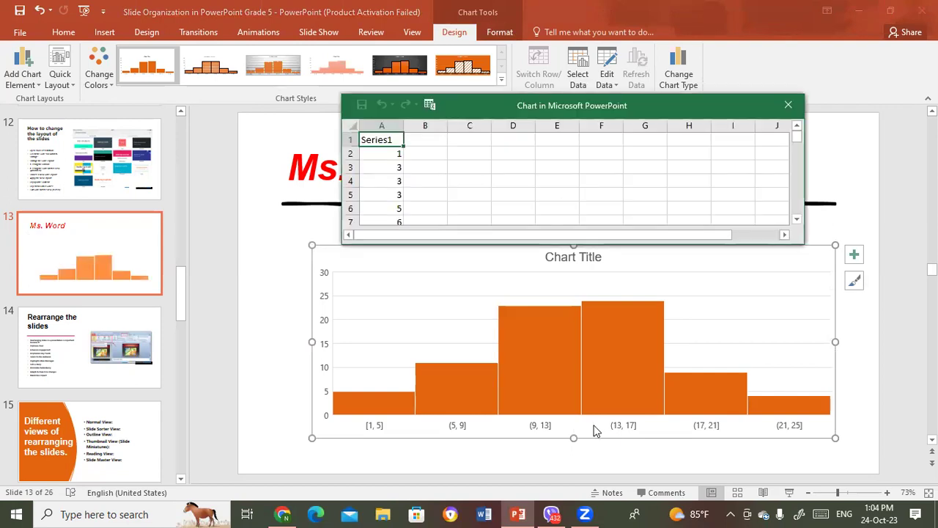
pyautogui.click(787, 107)
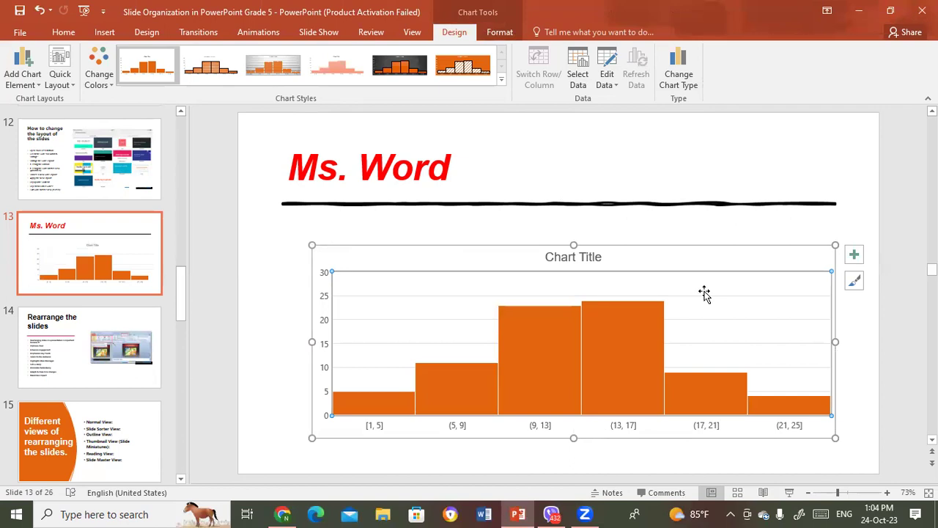
pyautogui.click(714, 265)
pyautogui.press('Delete')
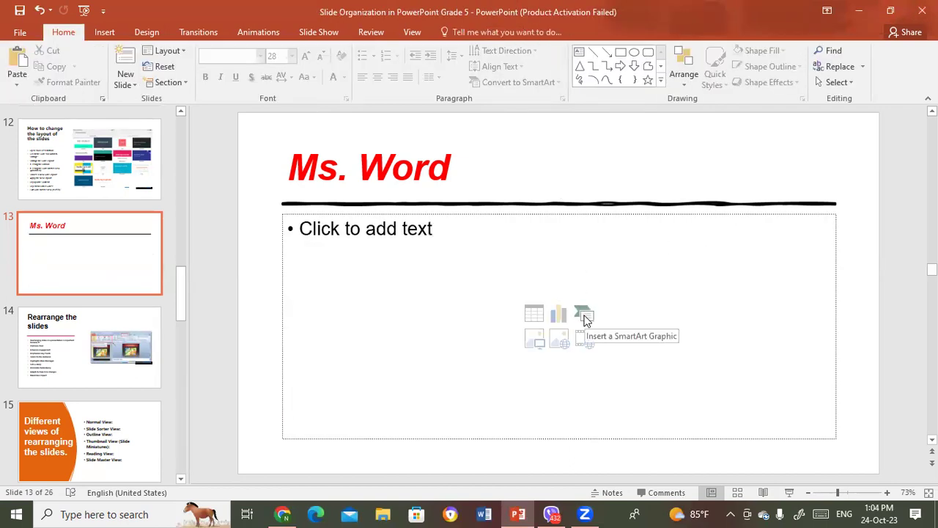
# Step: Insert a Vertical Box List SmartArt into the placeholder, then delete it again
pyautogui.click(585, 317)
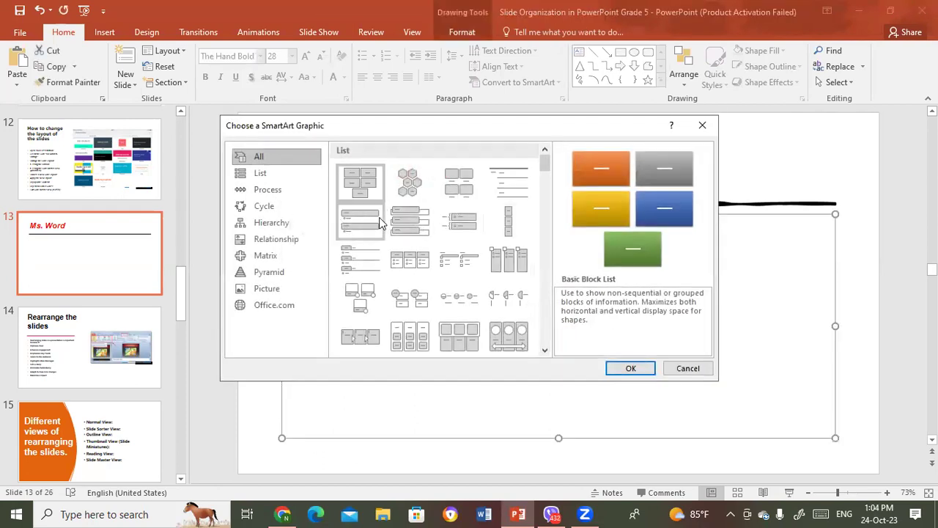
pyautogui.click(410, 220)
pyautogui.click(620, 368)
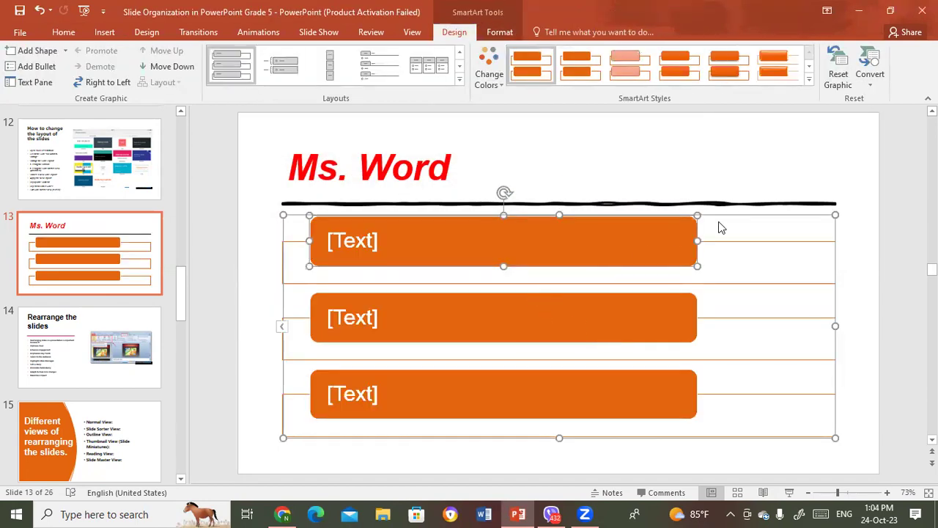
pyautogui.press('Delete')
pyautogui.hotkey('ctrl', 'z')
pyautogui.hotkey('ctrl', 'y')
pyautogui.click(751, 216)
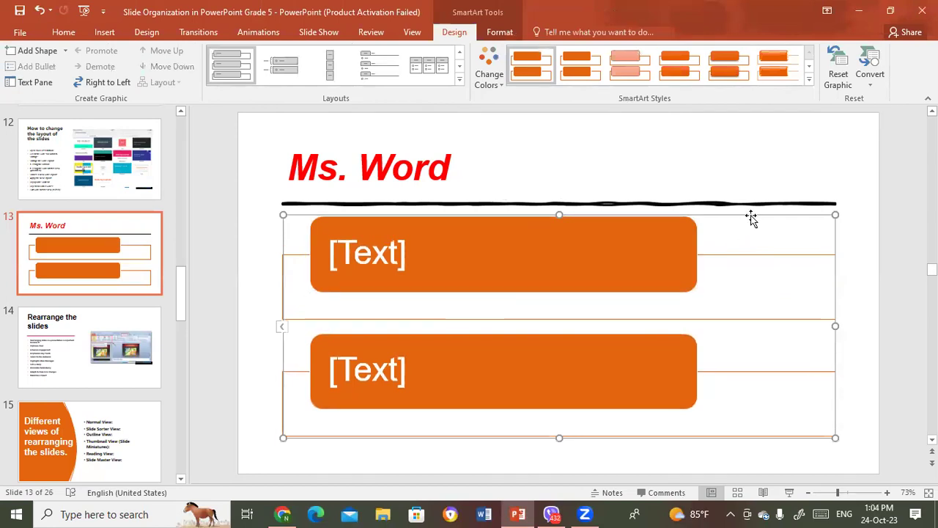
pyautogui.press('Delete')
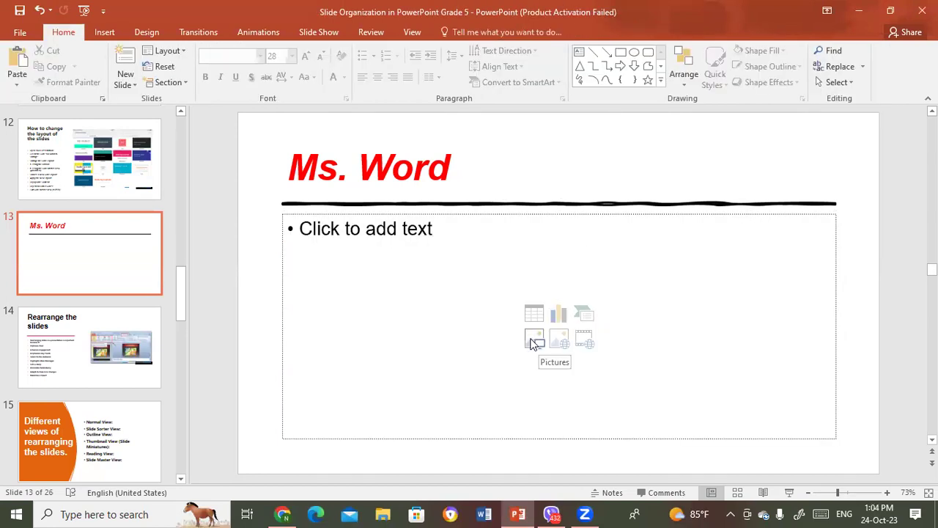
# Step: Cancel the Insert Picture dialog and launch Online Pictures from the Insert tab instead
pyautogui.click(534, 341)
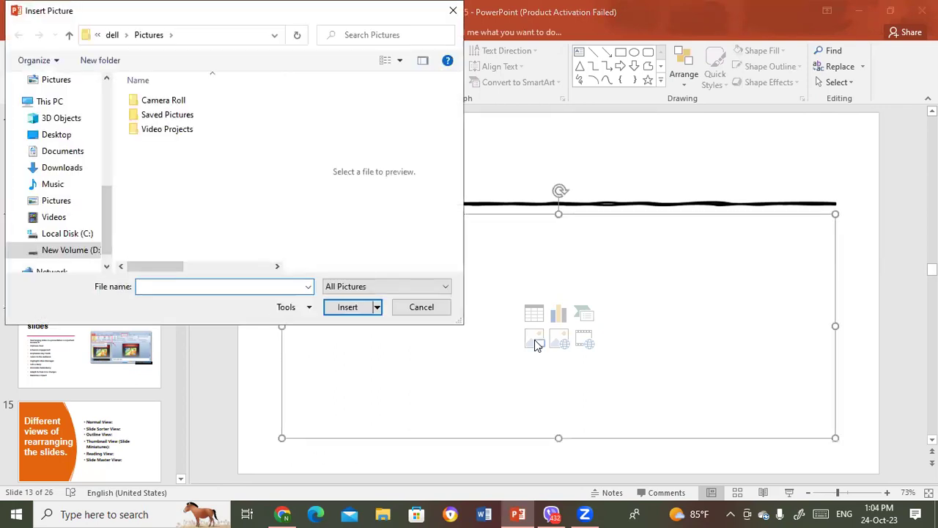
pyautogui.click(424, 308)
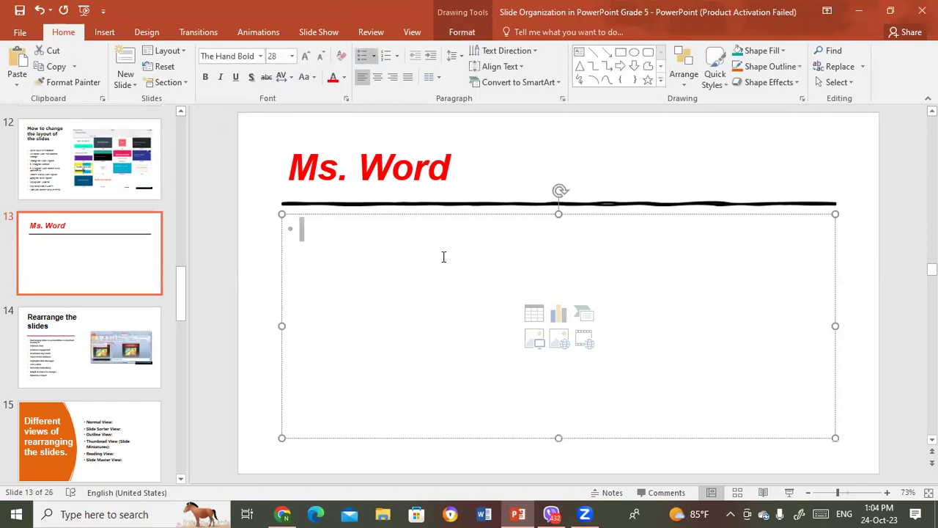
pyautogui.click(104, 33)
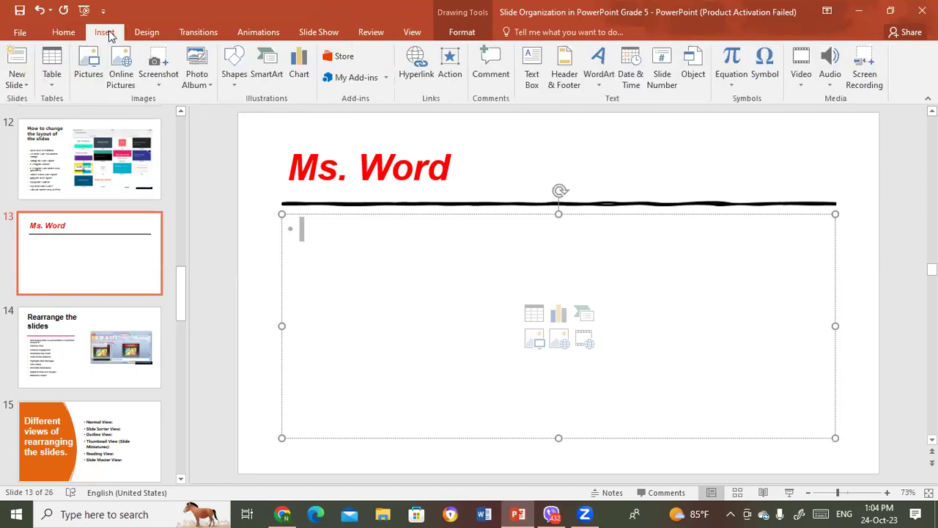
pyautogui.click(122, 73)
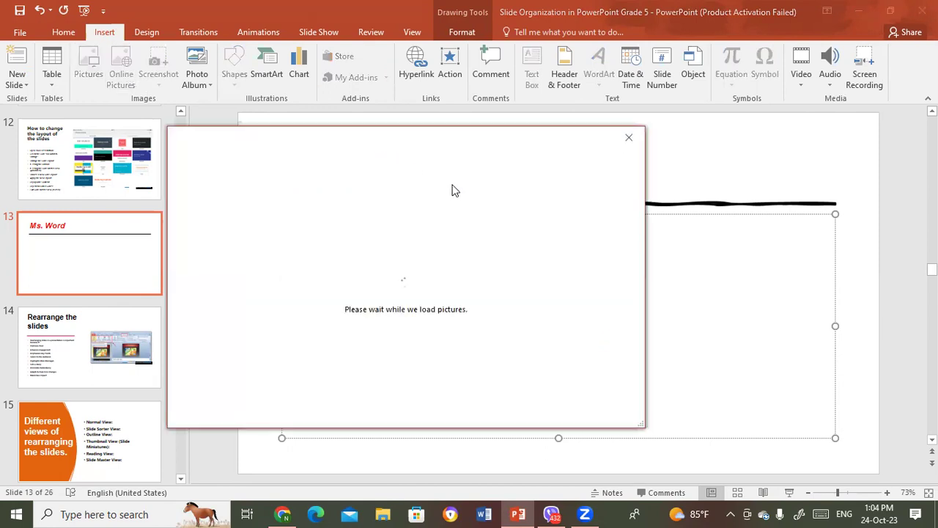
# Step: Dismiss the Online Pictures error and abandon the online video insert after it fails twice
pyautogui.click(629, 138)
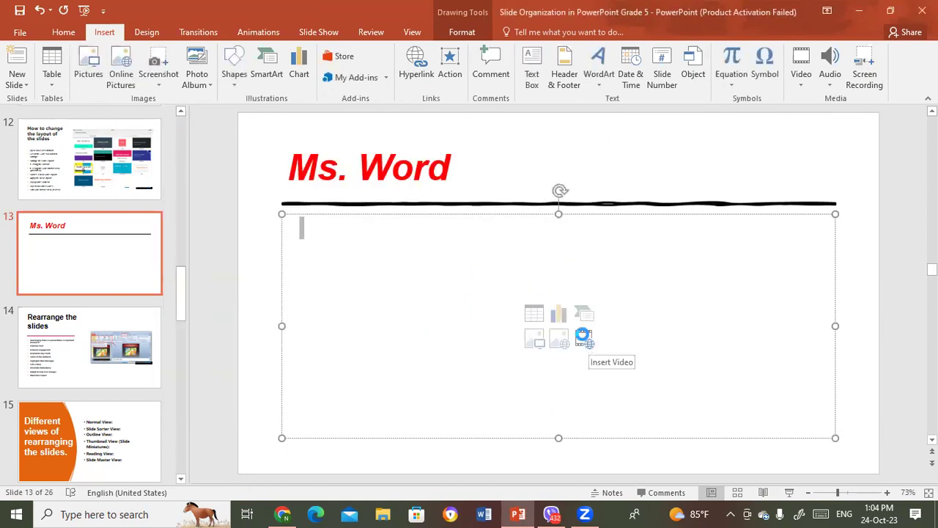
pyautogui.click(584, 336)
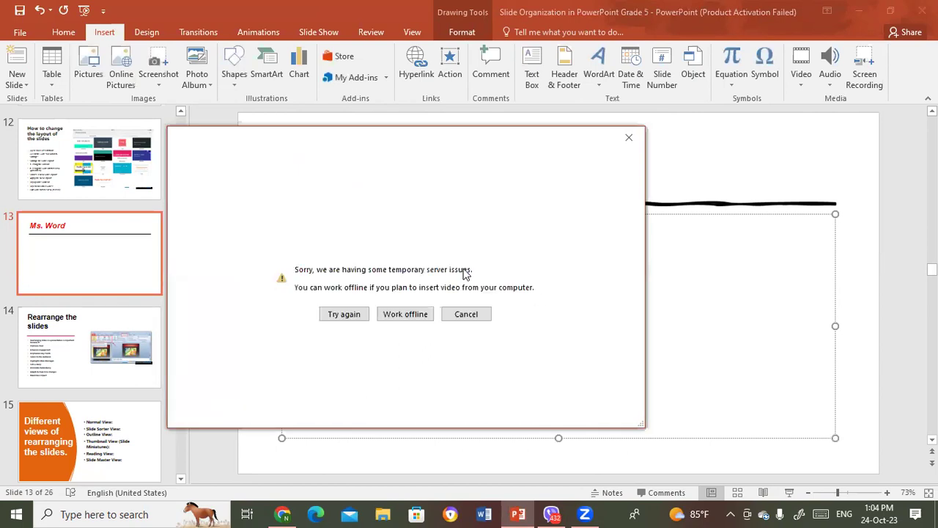
pyautogui.click(473, 313)
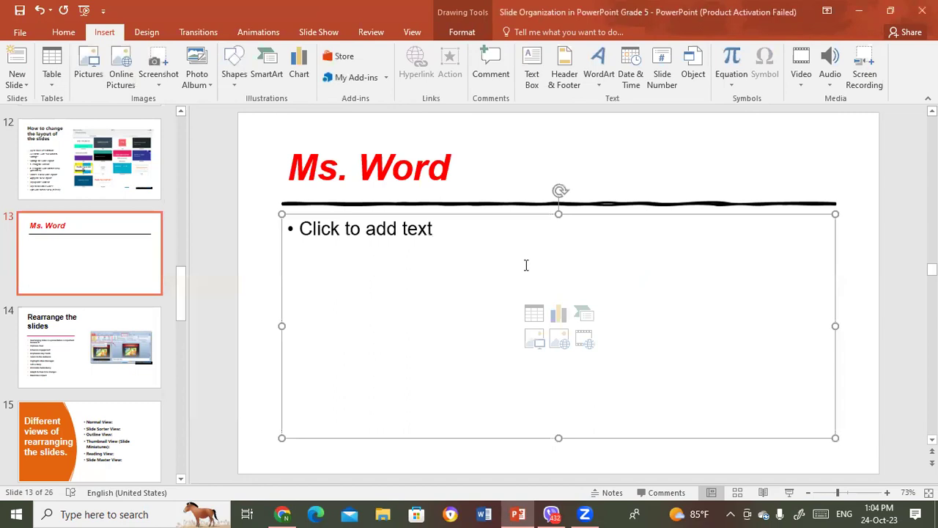
pyautogui.click(585, 340)
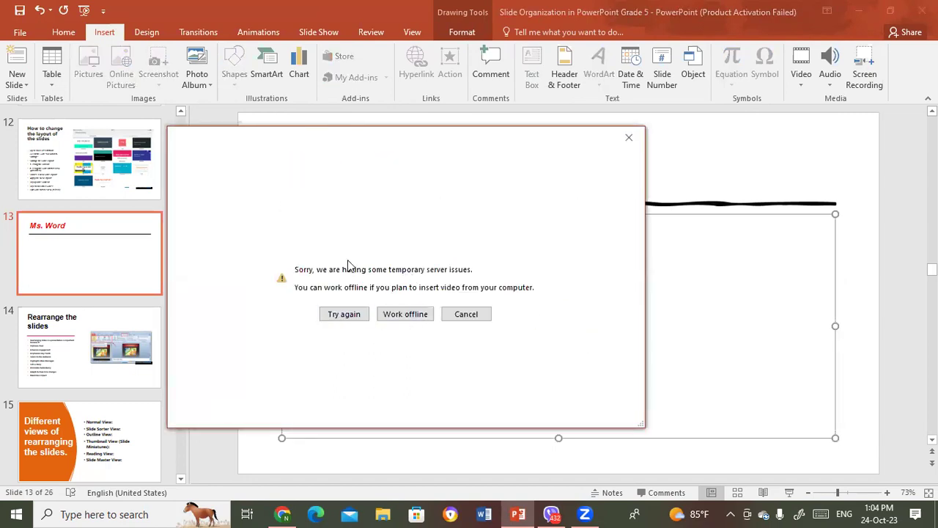
pyautogui.click(361, 320)
pyautogui.click(468, 314)
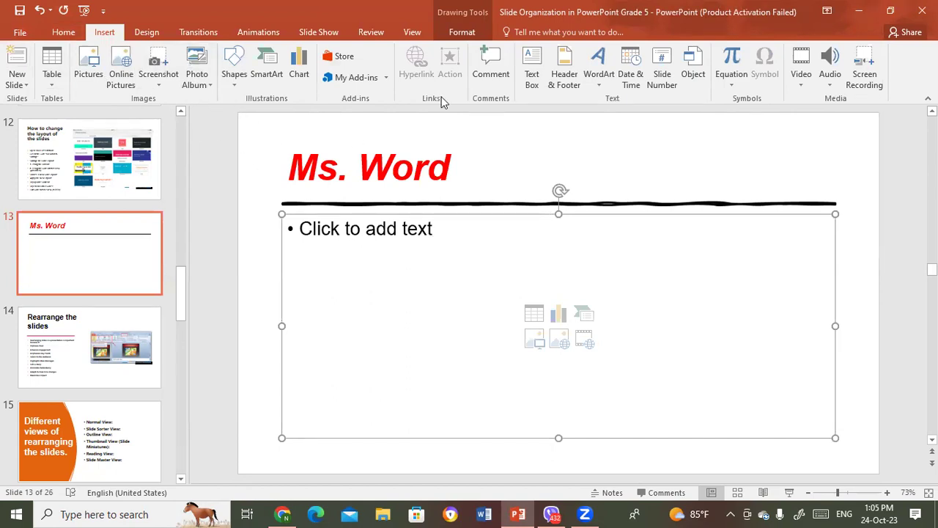
# Step: Insert the 'Mastering Slide Organization' video from the Desktop via Video on My PC
pyautogui.click(812, 78)
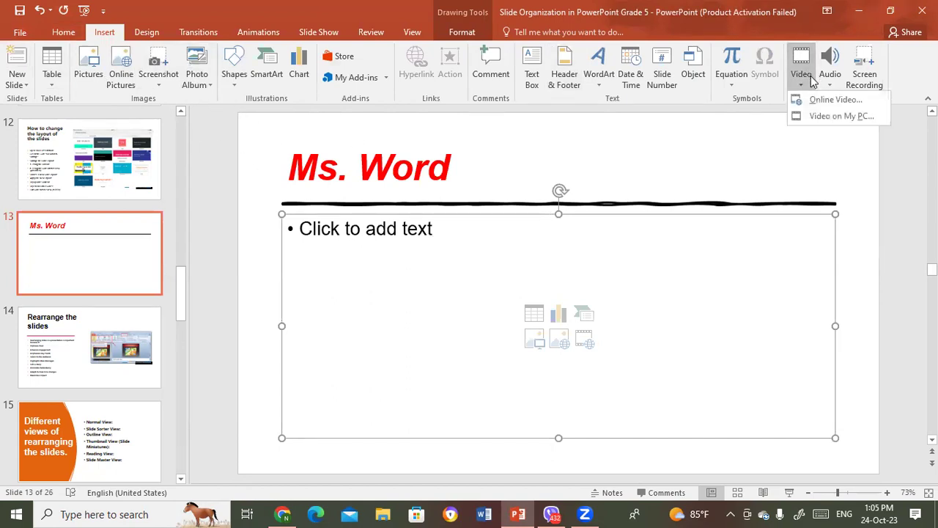
pyautogui.click(809, 118)
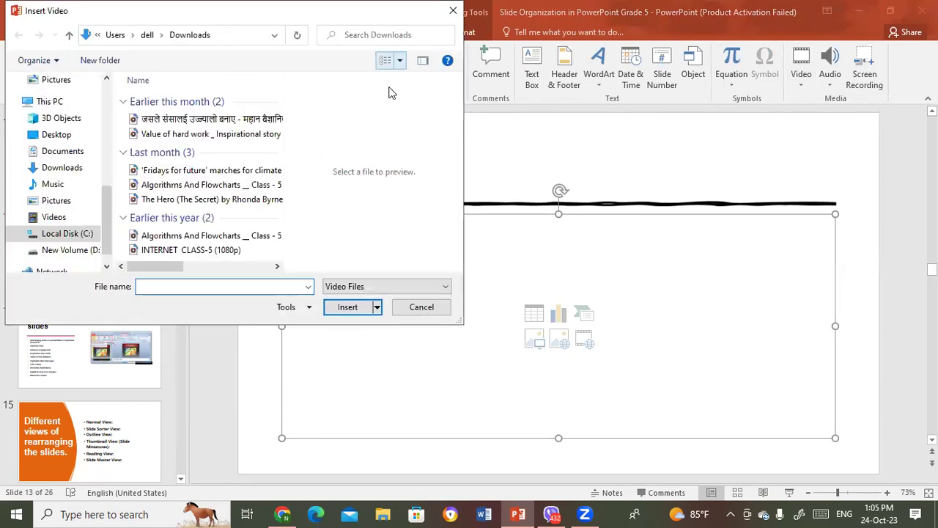
pyautogui.click(429, 311)
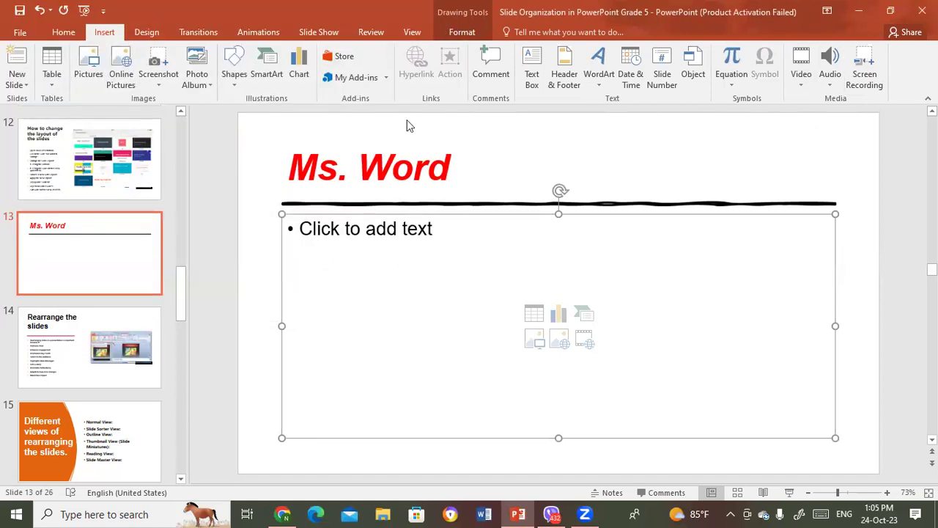
pyautogui.click(801, 87)
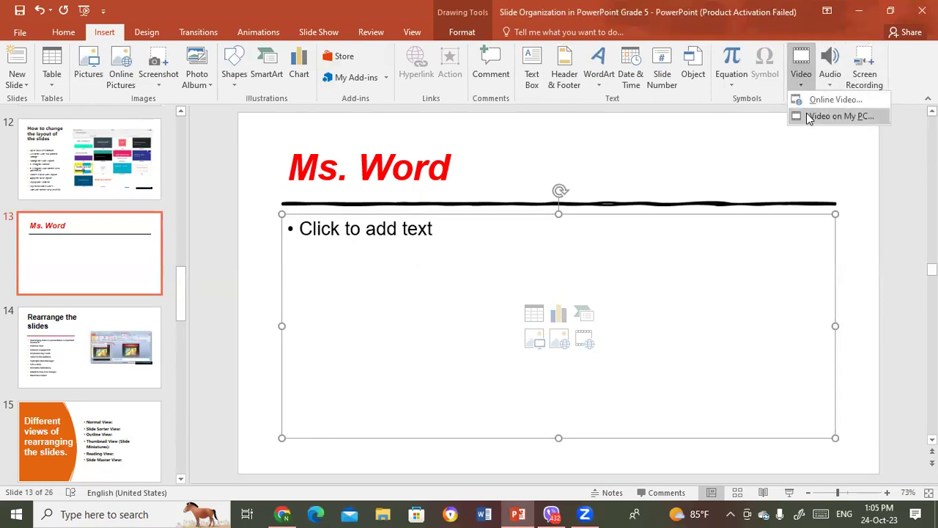
pyautogui.click(809, 117)
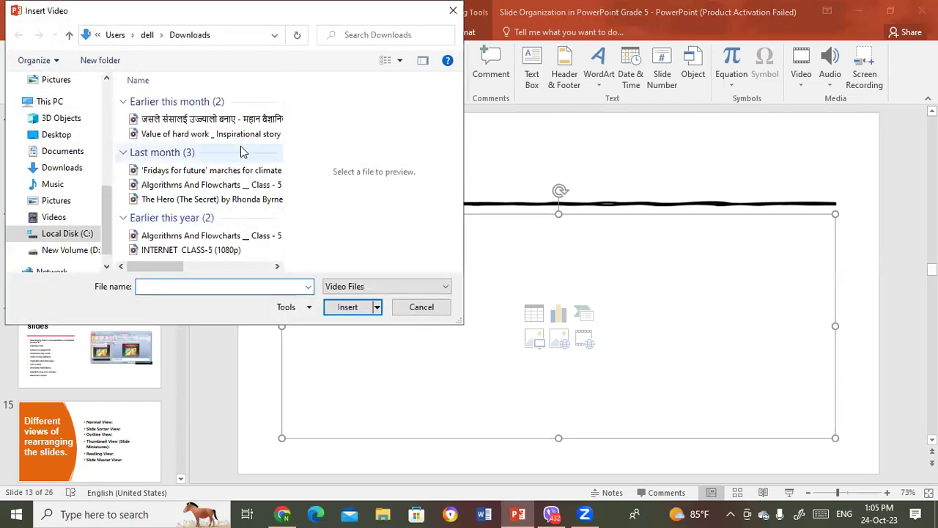
pyautogui.click(70, 168)
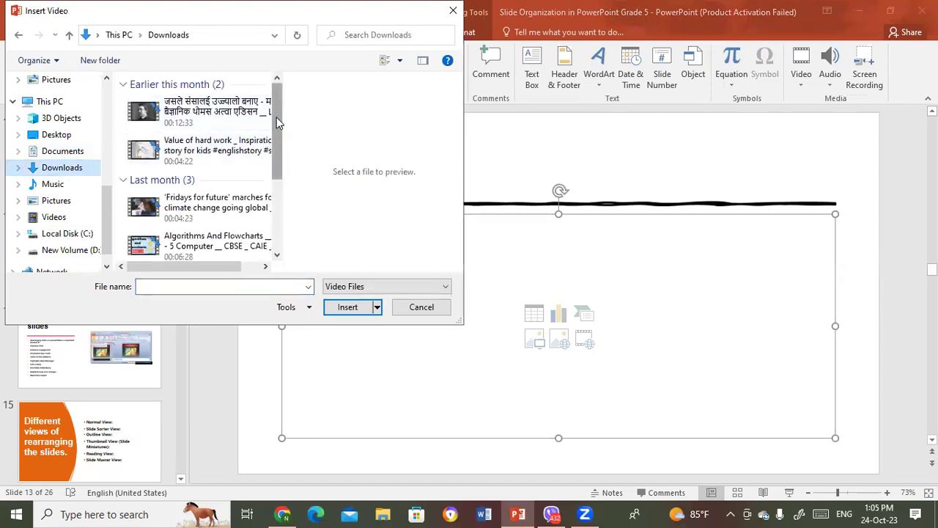
pyautogui.moveTo(276, 121)
pyautogui.mouseDown()
pyautogui.moveTo(276, 102)
pyautogui.moveTo(273, 208)
pyautogui.moveTo(291, 46)
pyautogui.mouseUp()
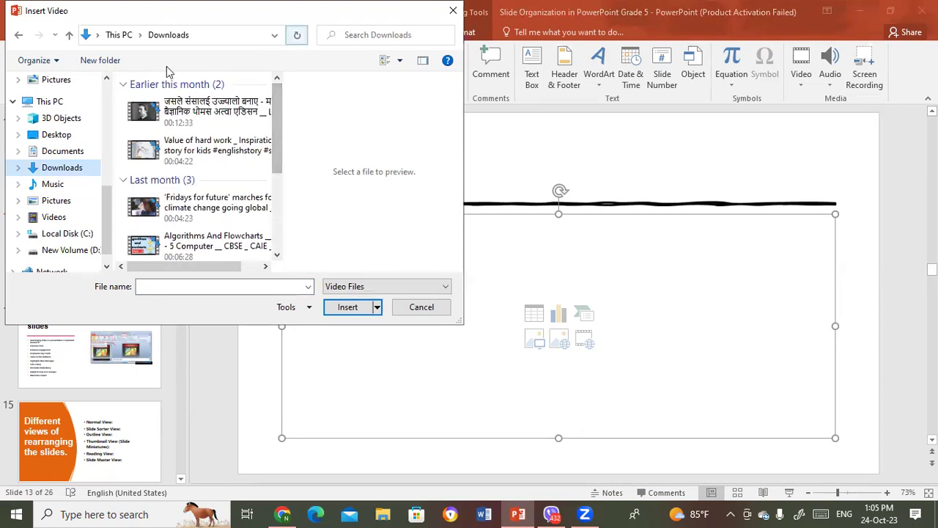
pyautogui.scroll(5, 107, 209)
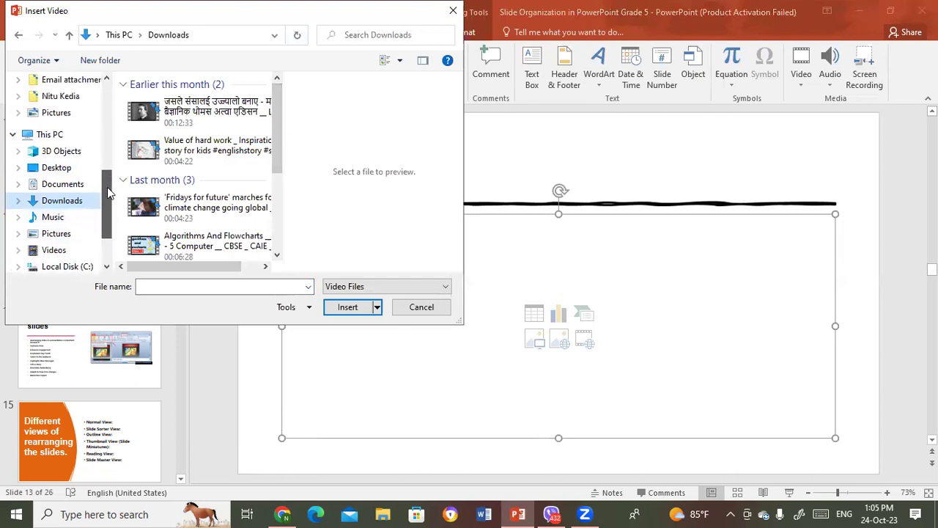
pyautogui.click(59, 107)
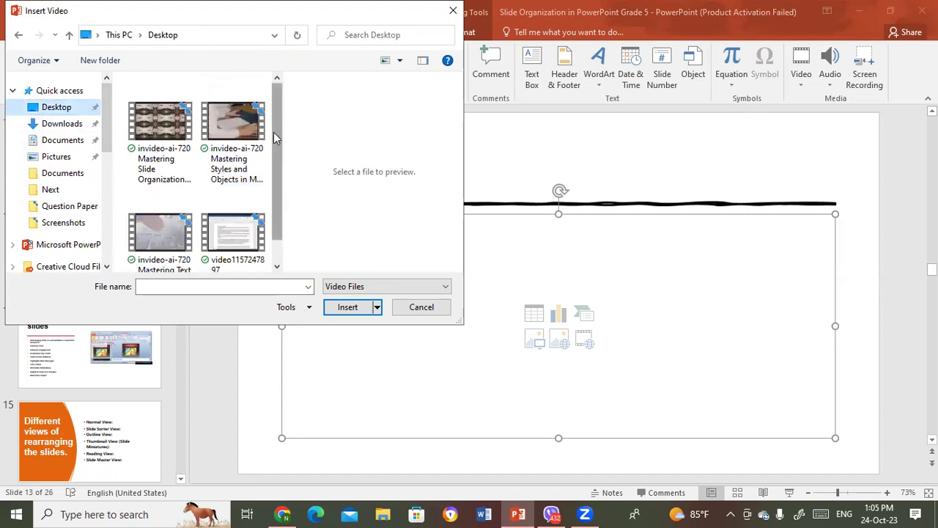
pyautogui.click(160, 167)
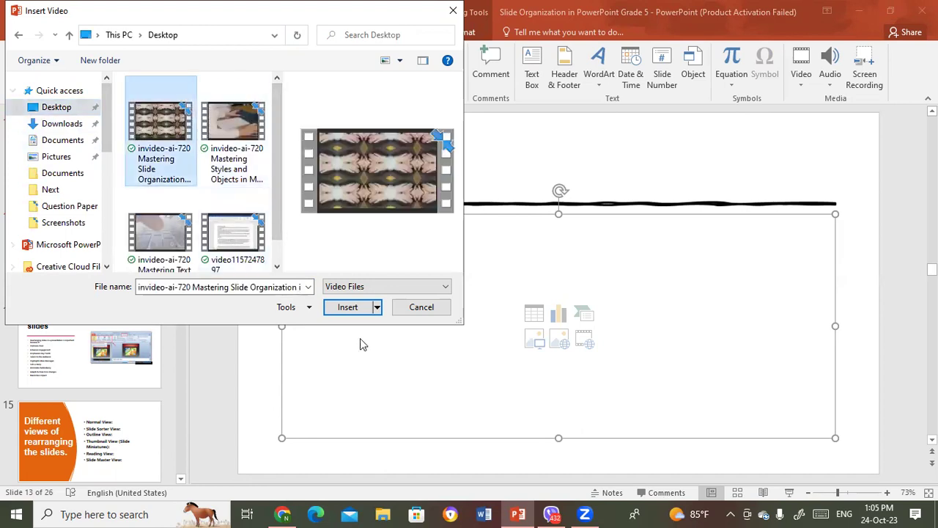
pyautogui.click(349, 306)
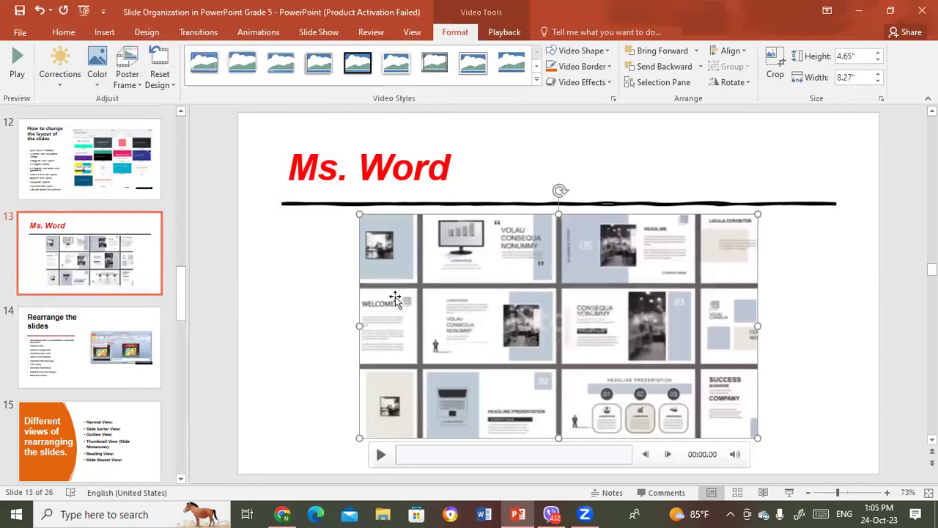
# Step: Resize the slide 13 video to 12.61" × 6.36" so it fills the slide
pyautogui.moveTo(354, 210); pyautogui.dragTo(296, 152)
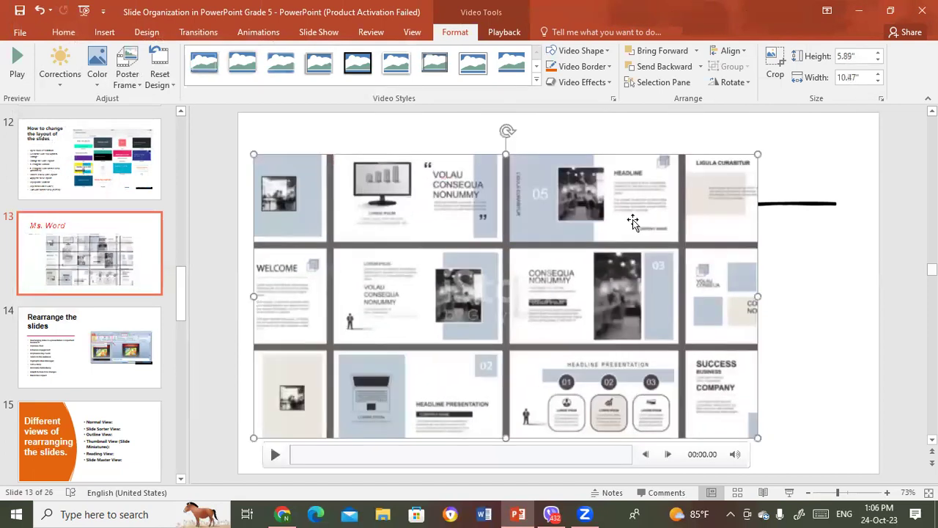
pyautogui.moveTo(757, 296); pyautogui.dragTo(860, 296)
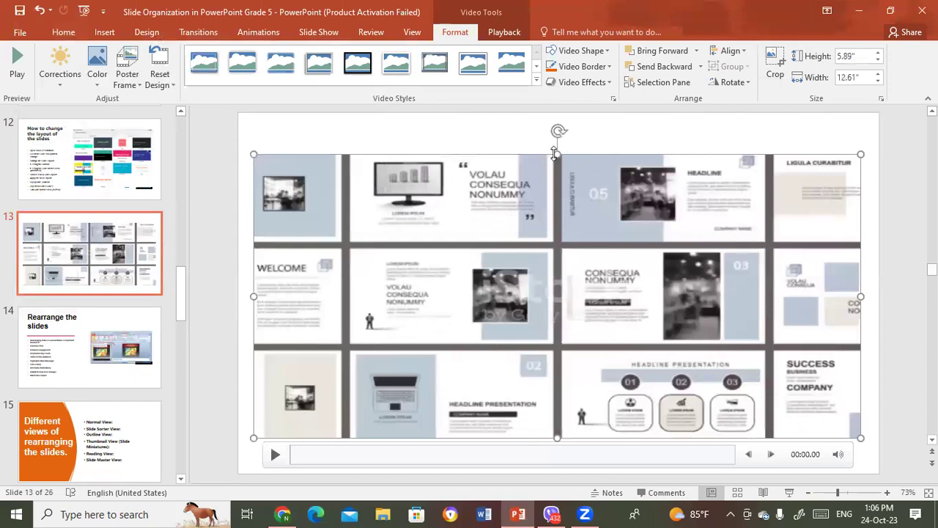
pyautogui.moveTo(555, 145); pyautogui.dragTo(556, 124)
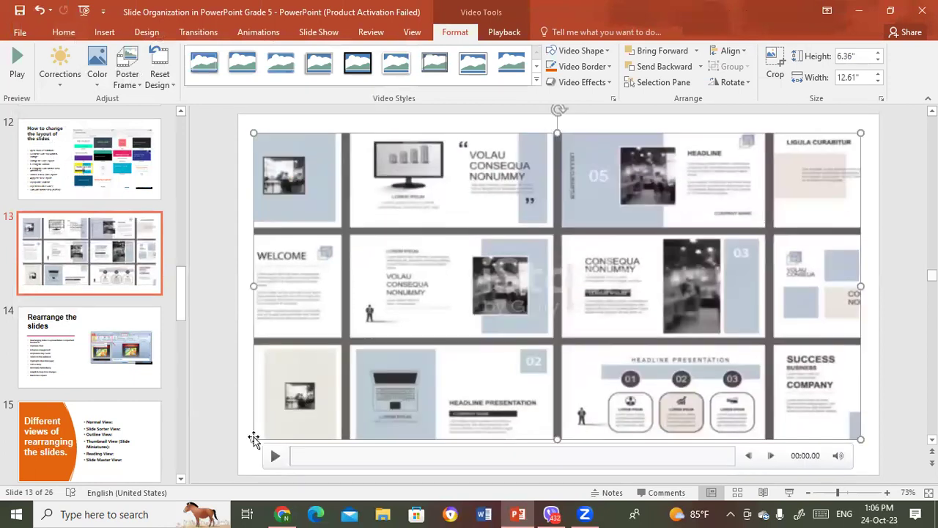
# Step: Play the video, then start the slide show on slide 13
pyautogui.click(277, 459)
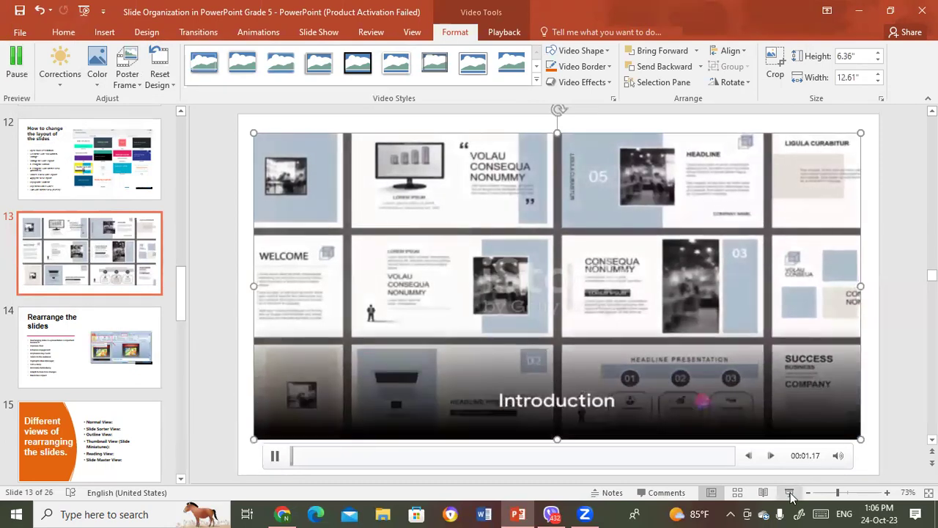
pyautogui.click(789, 493)
pyautogui.moveTo(168, 488)
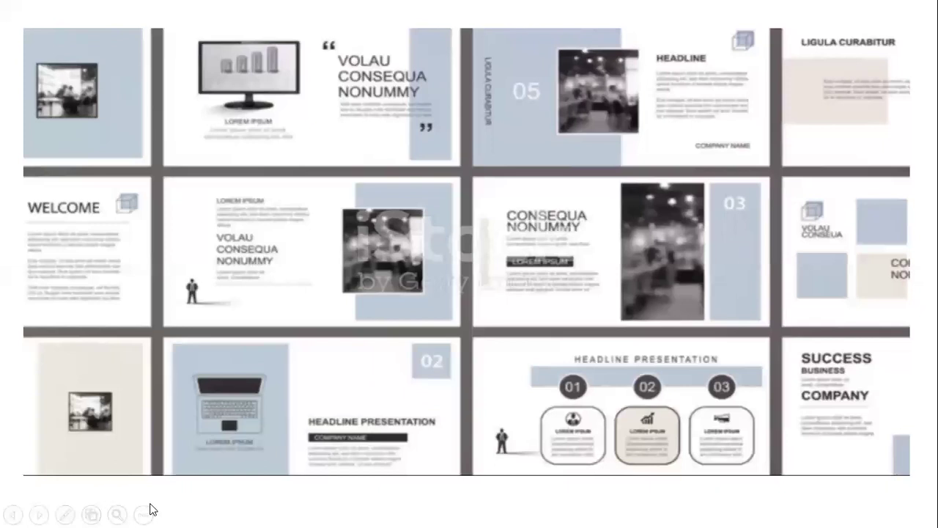
# Step: Play the slide-collage video in the slide show, pause it once, then resume playback
pyautogui.moveTo(113, 421)
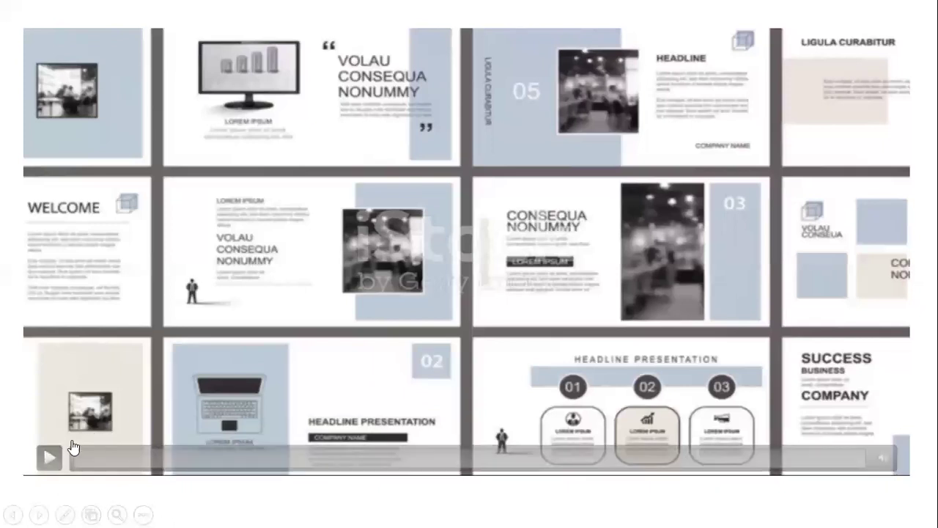
pyautogui.click(49, 457)
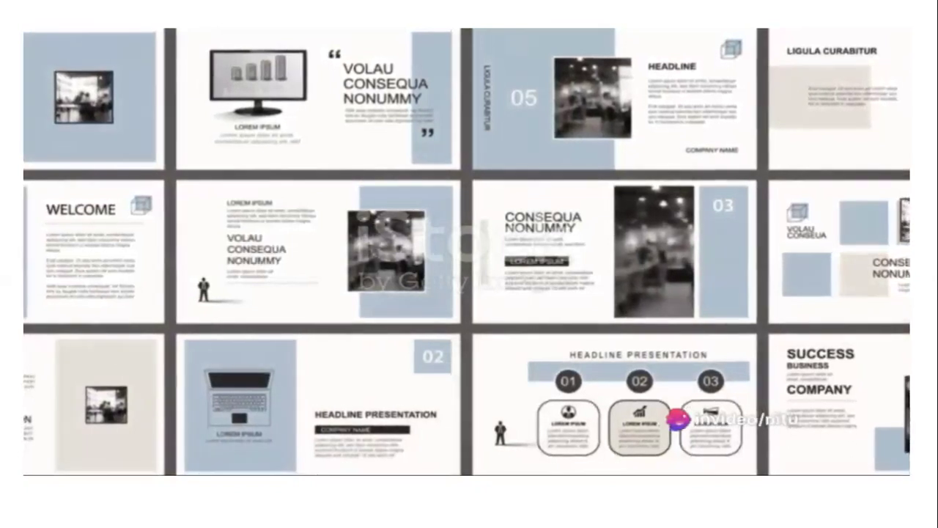
pyautogui.click(49, 458)
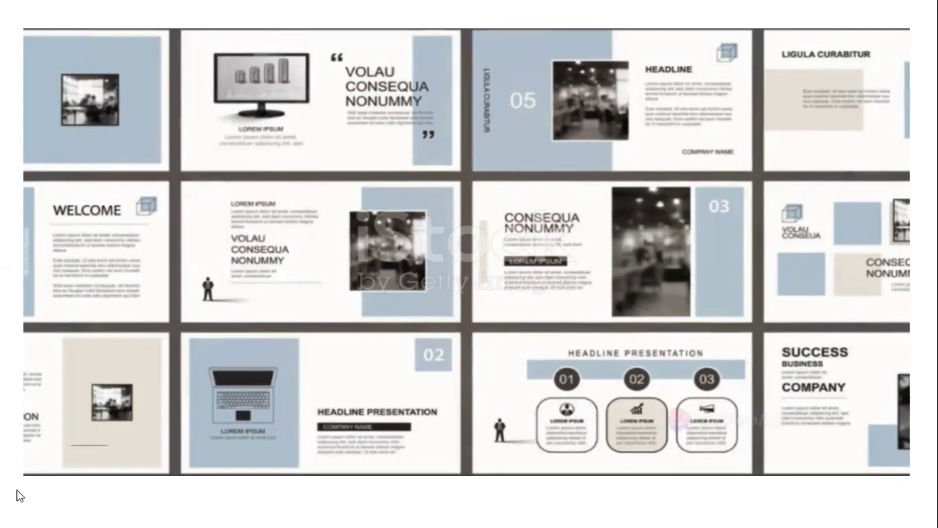
pyautogui.click(45, 450)
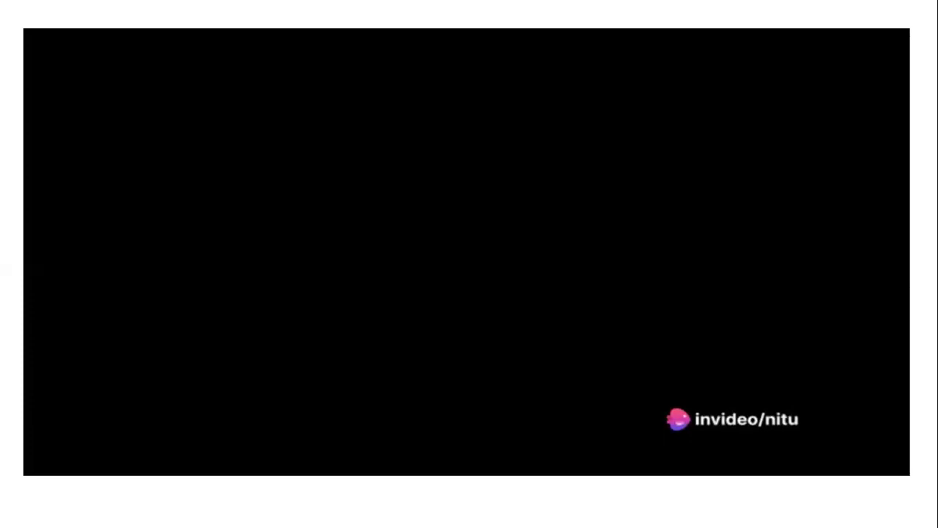
# Step: Let the embedded video run to its end, stopping on the closing invideo AI logo
pyautogui.moveTo(224, 504)
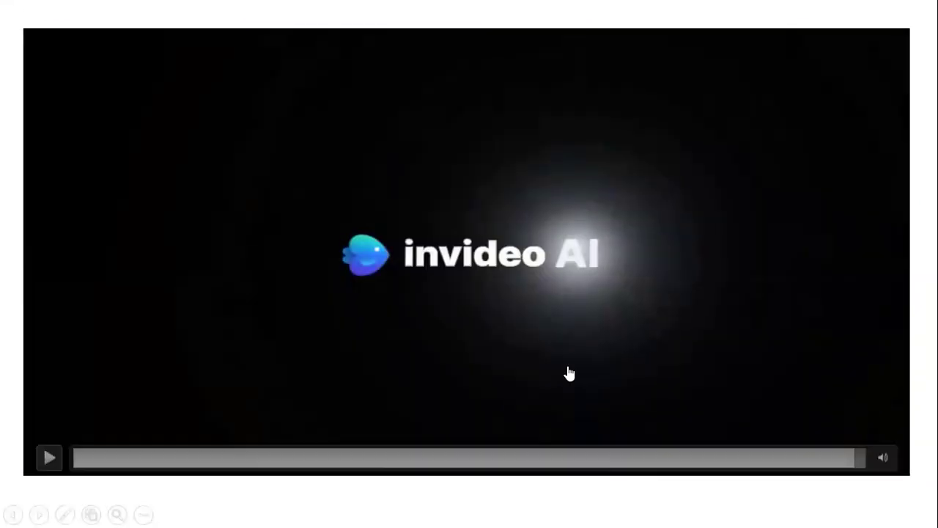
# Step: Replay the video briefly, then exit the slide show back to Normal view on slide 13
pyautogui.click(570, 374)
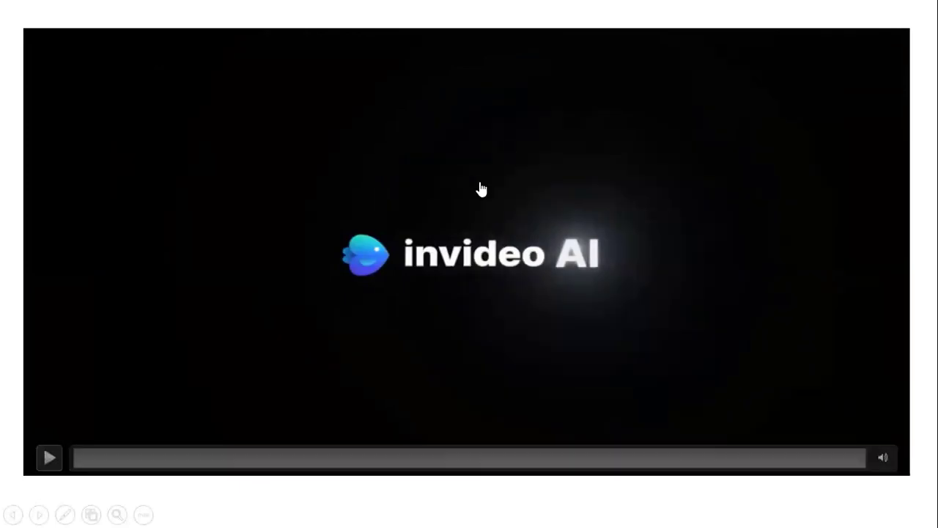
pyautogui.press('Escape')
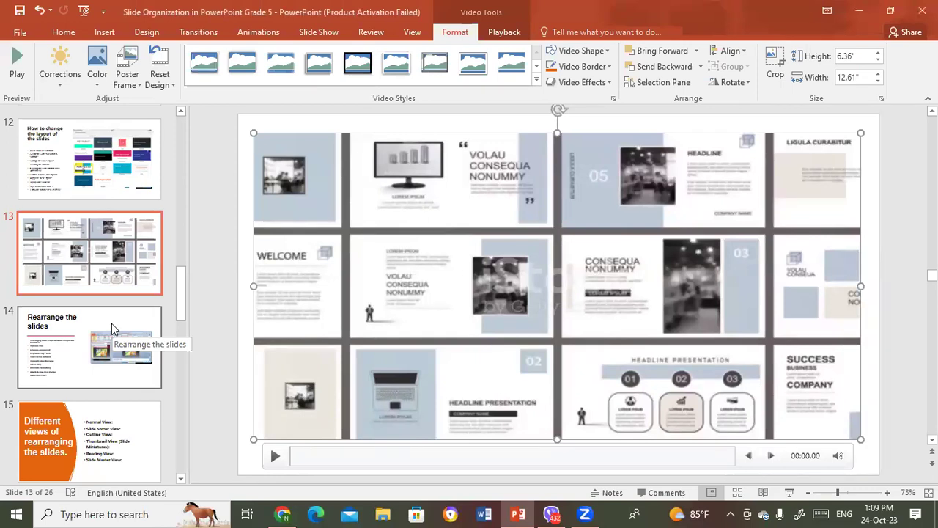
# Step: Display slide 14, 'Rearrange the slides', in the editing area
pyautogui.click(81, 348)
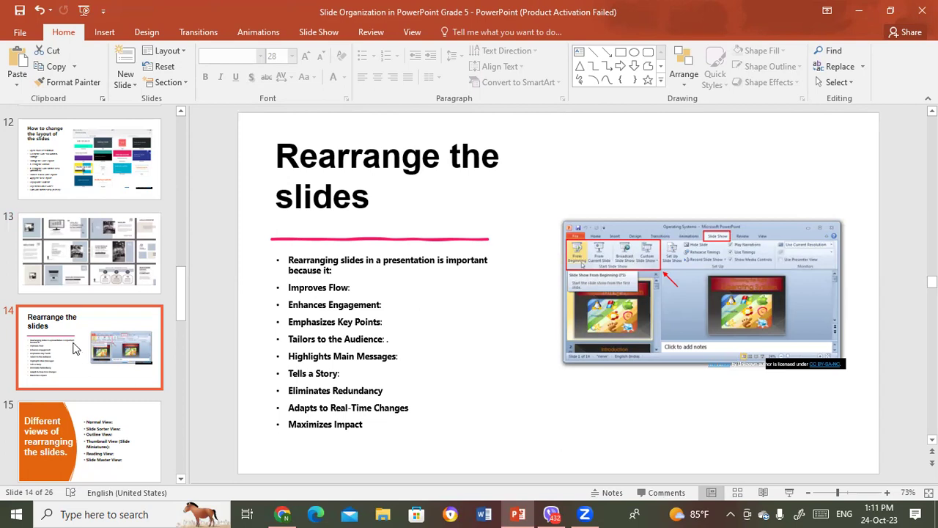
pyautogui.click(88, 433)
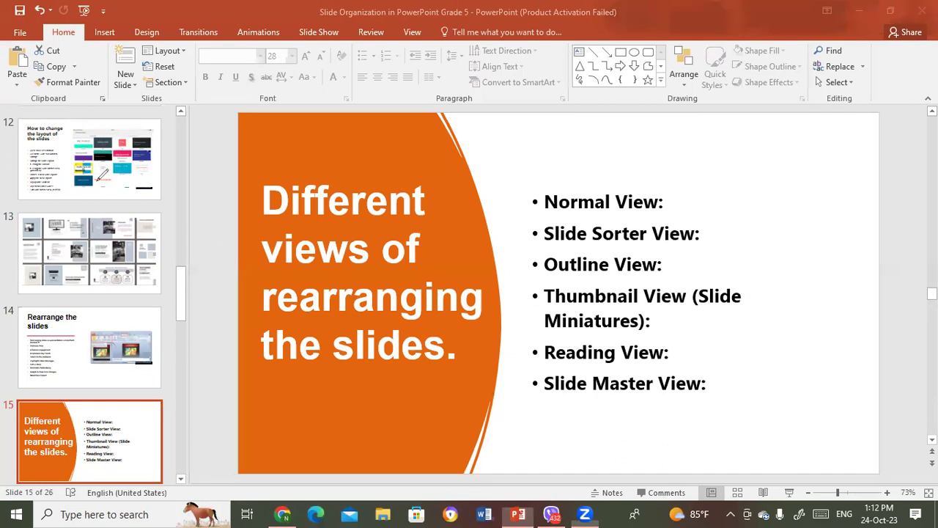
pyautogui.moveTo(49, 112); pyautogui.dragTo(53, 214)
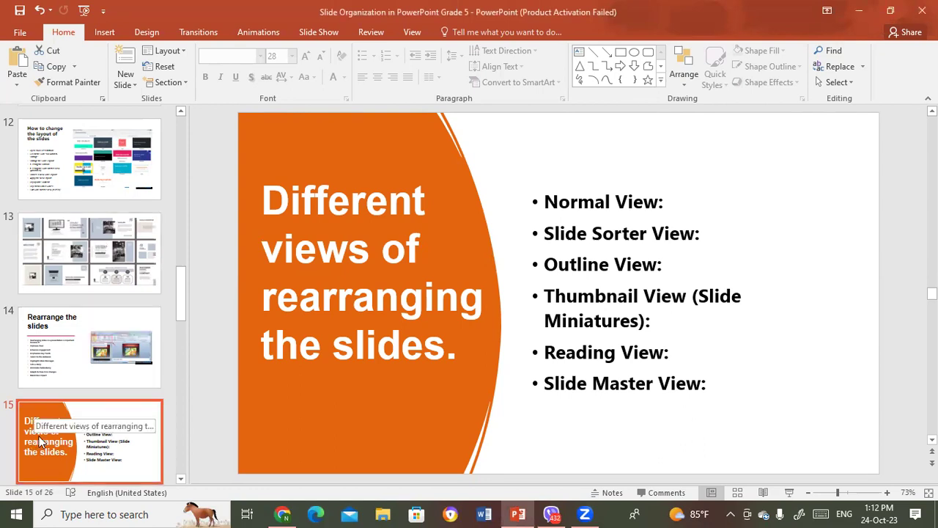
pyautogui.moveTo(30, 448)
pyautogui.mouseDown()
pyautogui.moveTo(50, 295)
pyautogui.moveTo(35, 341)
pyautogui.mouseUp()
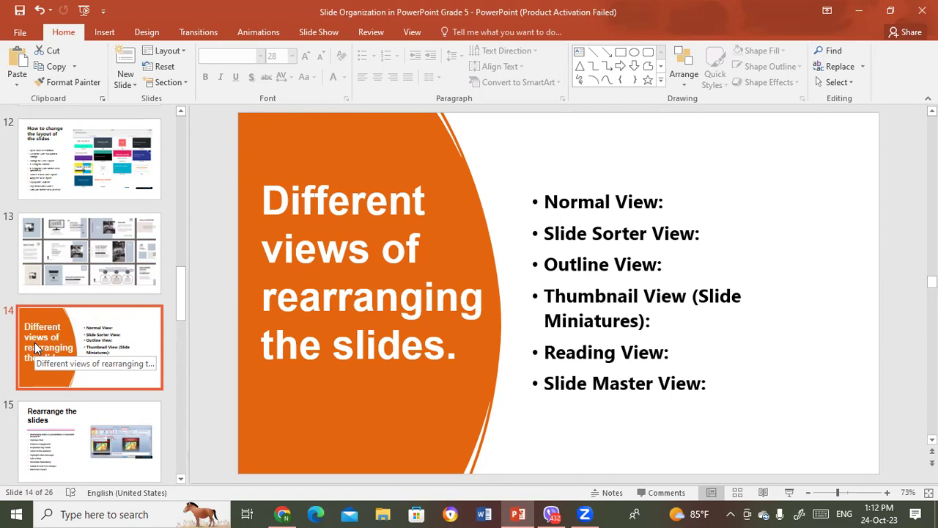
pyautogui.moveTo(35, 342); pyautogui.dragTo(33, 443)
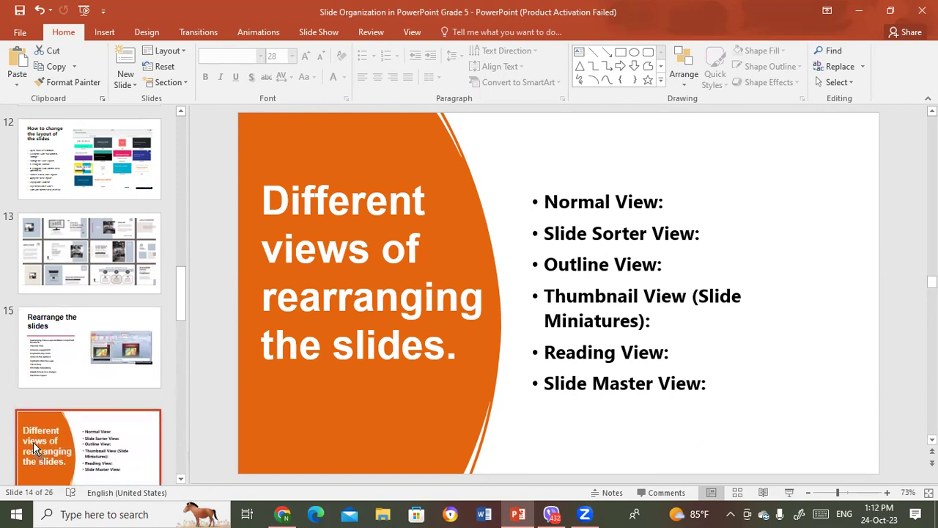
pyautogui.moveTo(88, 154)
pyautogui.mouseDown()
pyautogui.moveTo(79, 293)
pyautogui.moveTo(85, 249)
pyautogui.mouseUp()
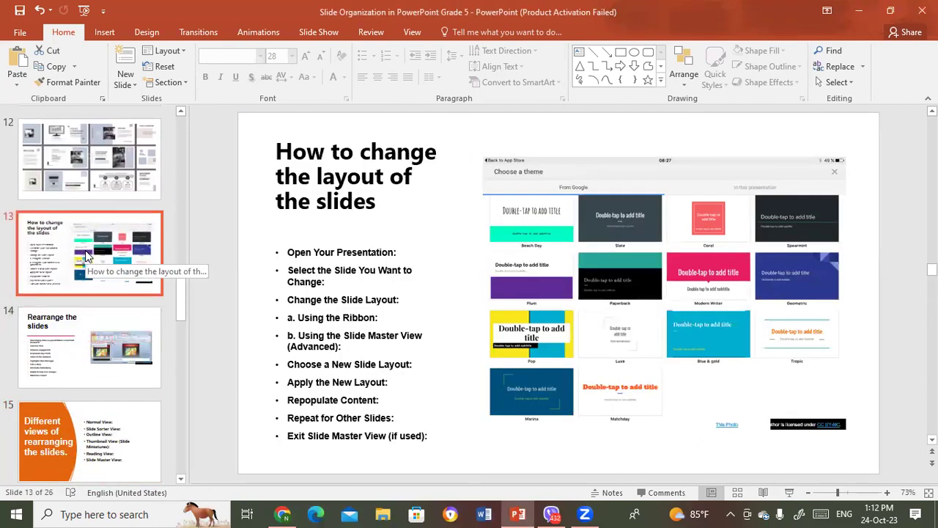
pyautogui.moveTo(93, 186); pyautogui.dragTo(78, 157)
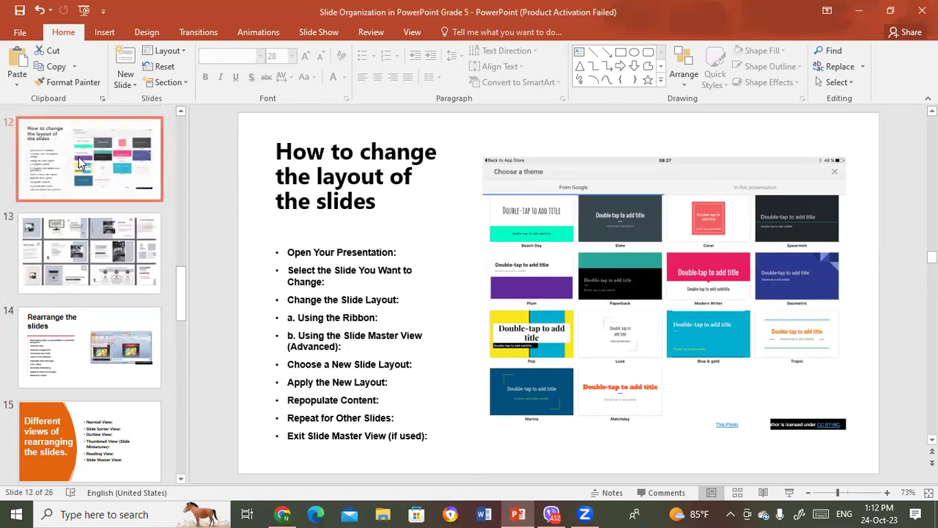
pyautogui.click(51, 432)
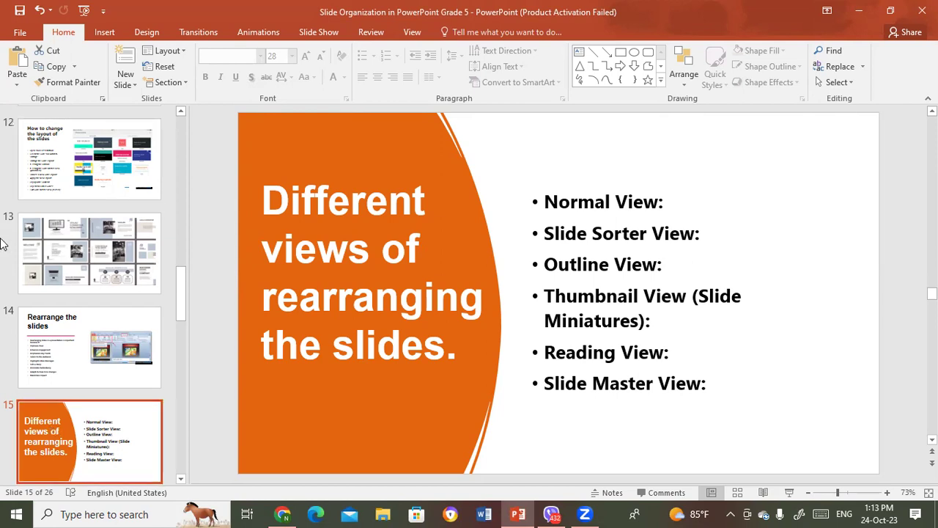
# Step: Switch to Slide Sorter view and scroll up to the first slides
pyautogui.click(404, 33)
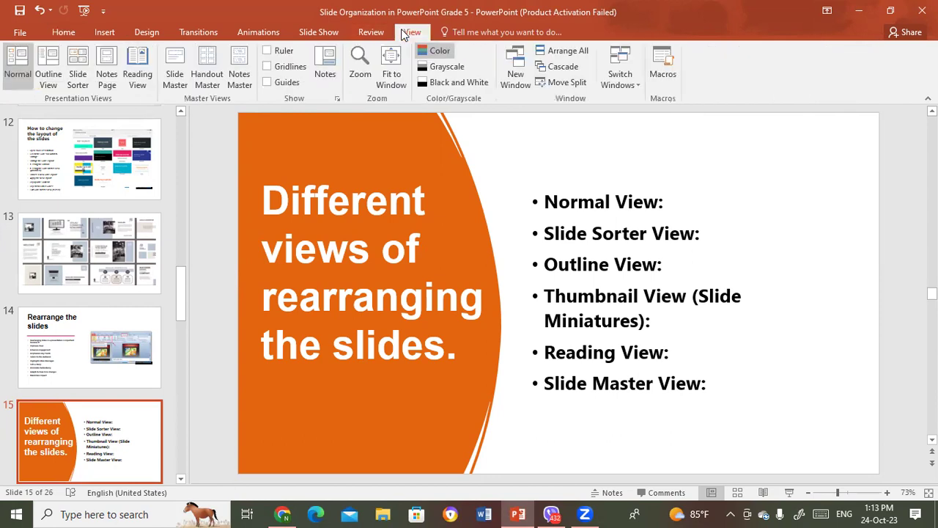
pyautogui.click(77, 71)
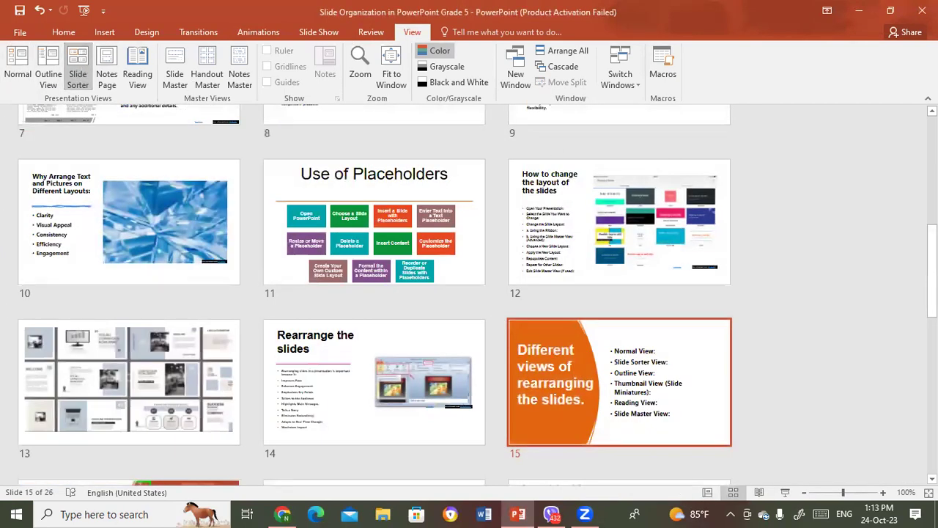
pyautogui.scroll(4, 375, 293)
pyautogui.scroll(1, 375, 293)
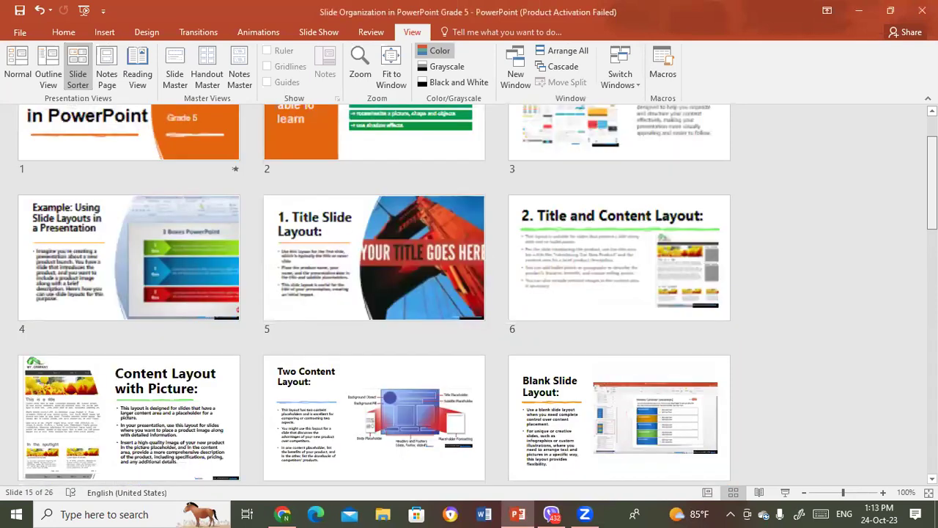
pyautogui.scroll(1, 374, 294)
pyautogui.scroll(-1, 374, 293)
pyautogui.scroll(1, 375, 294)
pyautogui.scroll(-1, 374, 222)
pyautogui.scroll(1, 373, 222)
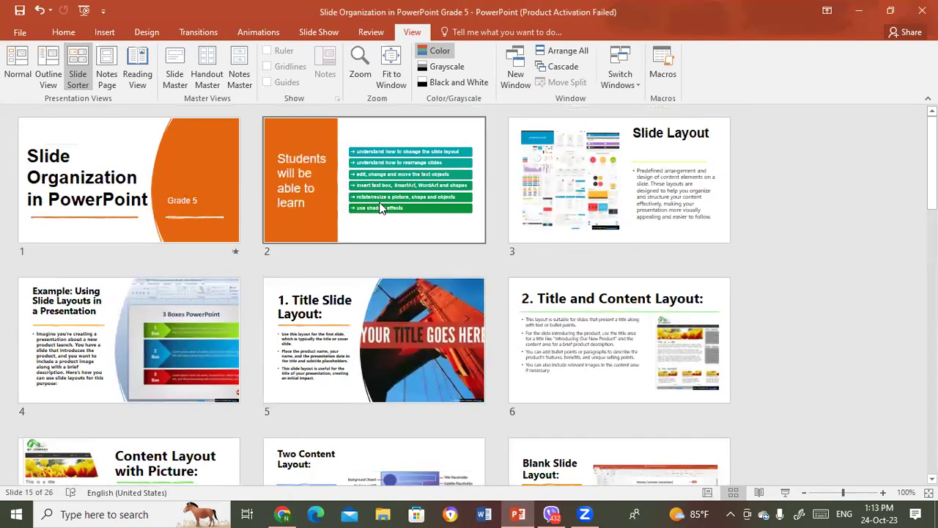
# Step: Move the learning-goals slide to first, restore the title slide to first, and return to Normal view
pyautogui.moveTo(374, 223); pyautogui.dragTo(95, 209)
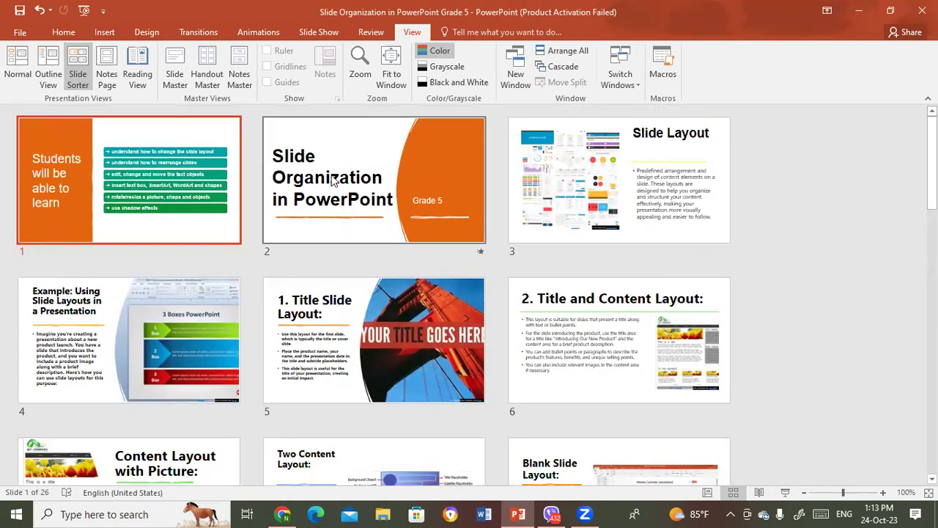
pyautogui.moveTo(335, 184); pyautogui.dragTo(51, 194)
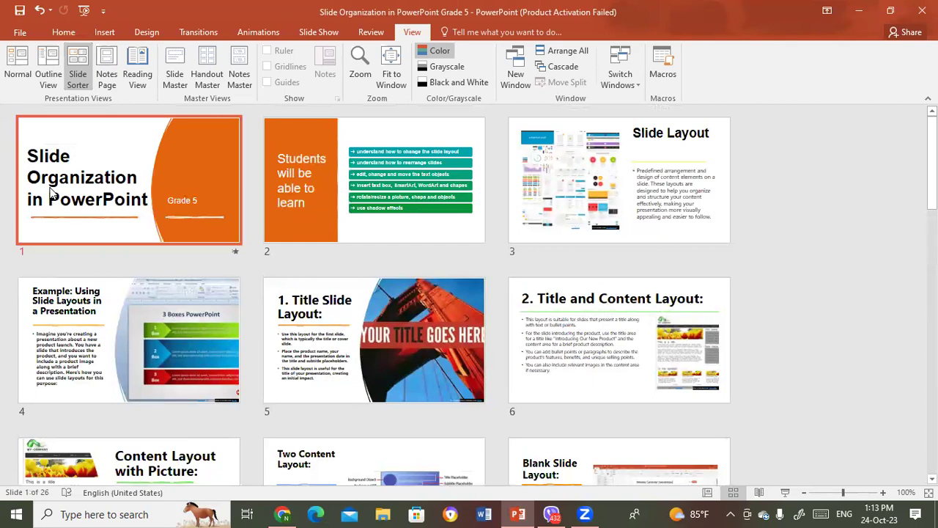
pyautogui.click(19, 74)
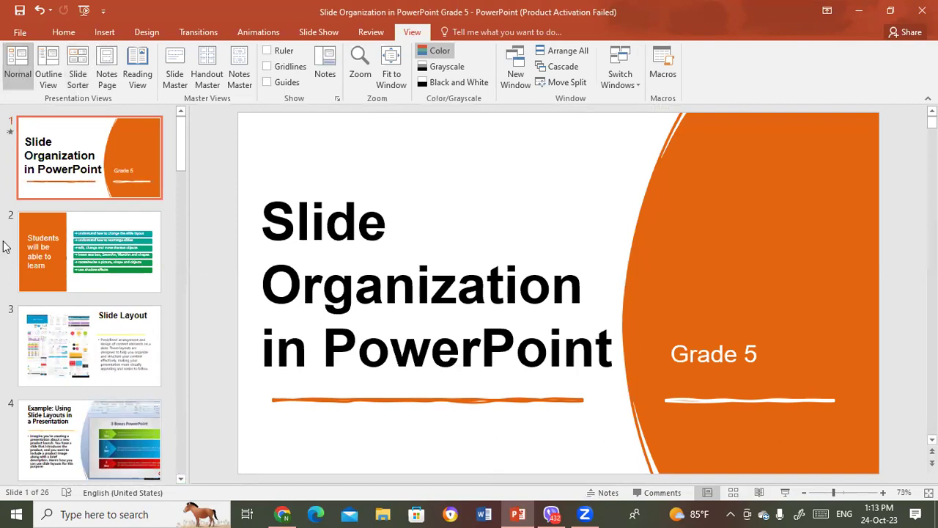
# Step: Select slide 15, 'Different views of rearranging the slides', and switch to Outline view
pyautogui.moveTo(182, 158)
pyautogui.mouseDown()
pyautogui.moveTo(194, 417)
pyautogui.moveTo(208, 326)
pyautogui.mouseUp()
pyautogui.click(90, 294)
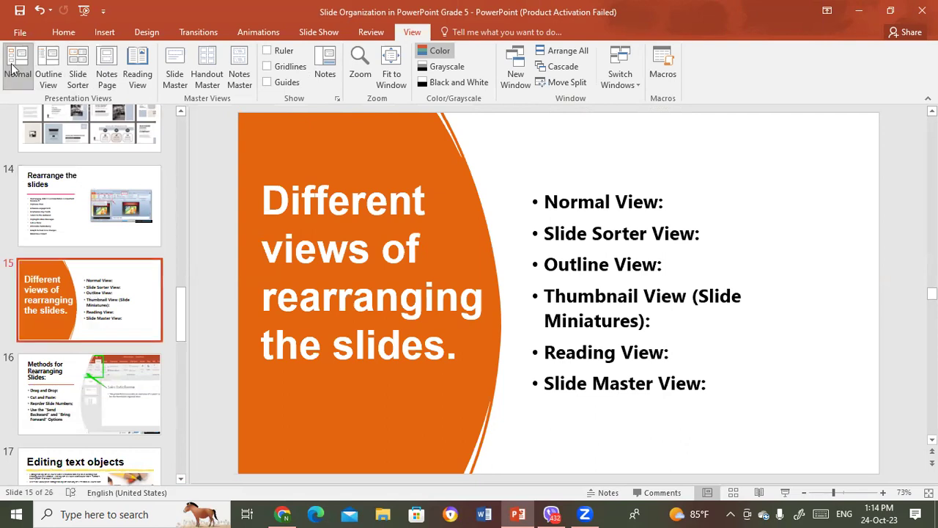
pyautogui.click(49, 54)
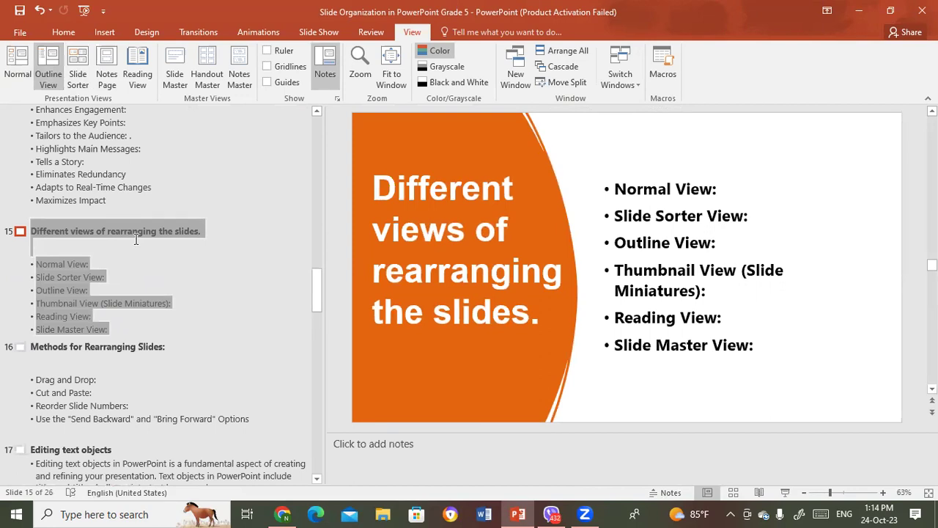
pyautogui.click(112, 318)
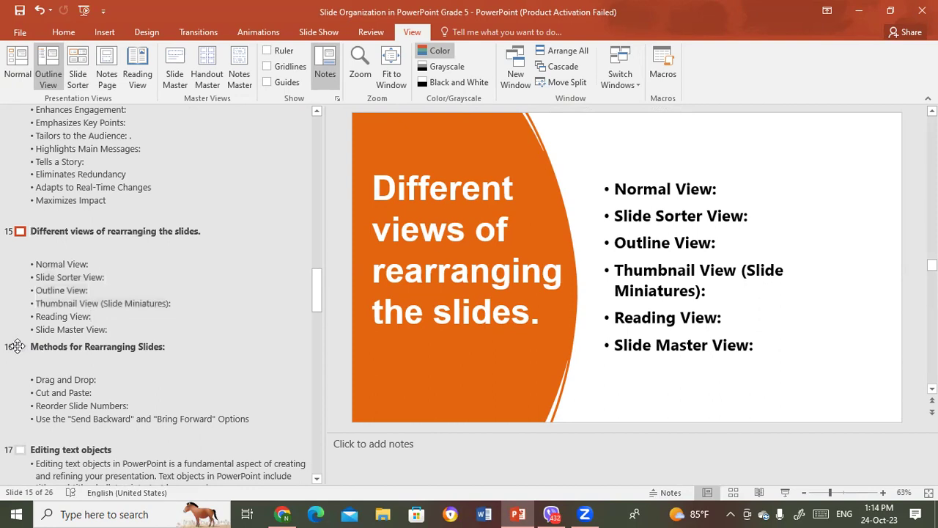
pyautogui.click(21, 347)
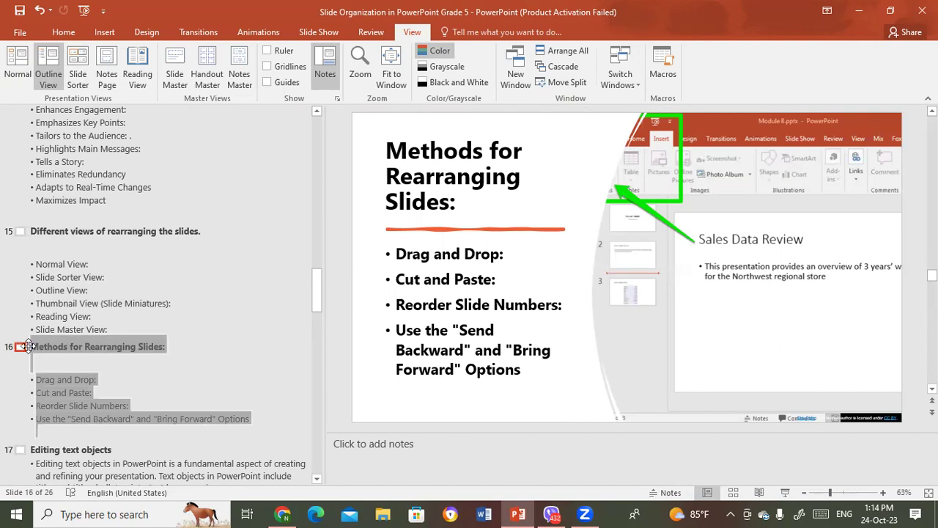
pyautogui.moveTo(20, 355); pyautogui.dragTo(33, 204)
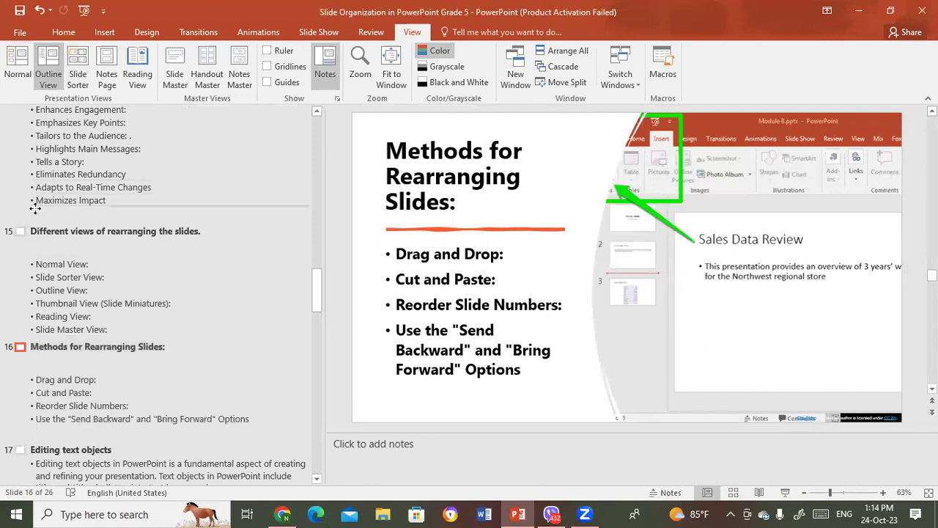
pyautogui.moveTo(33, 204); pyautogui.dragTo(36, 211)
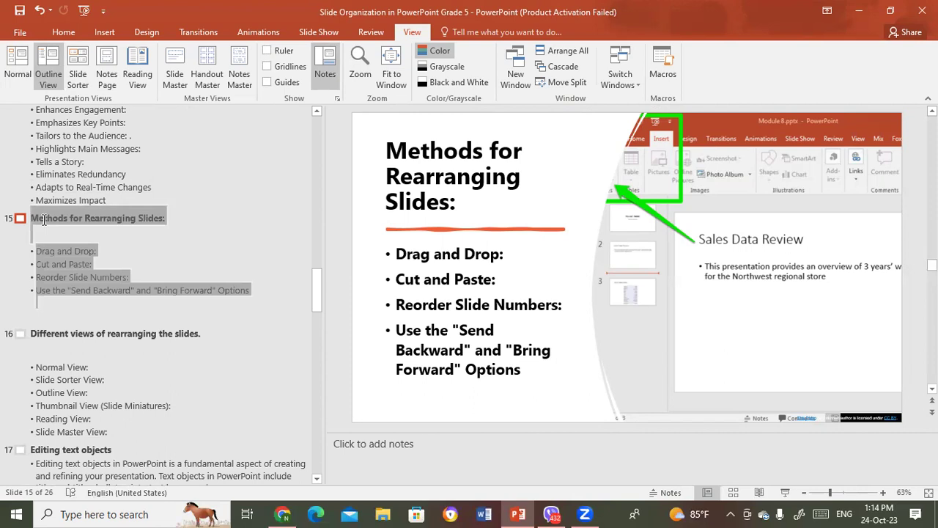
pyautogui.moveTo(20, 218)
pyautogui.mouseDown()
pyautogui.moveTo(8, 379)
pyautogui.moveTo(21, 347)
pyautogui.mouseUp()
pyautogui.moveTo(26, 277); pyautogui.dragTo(22, 443)
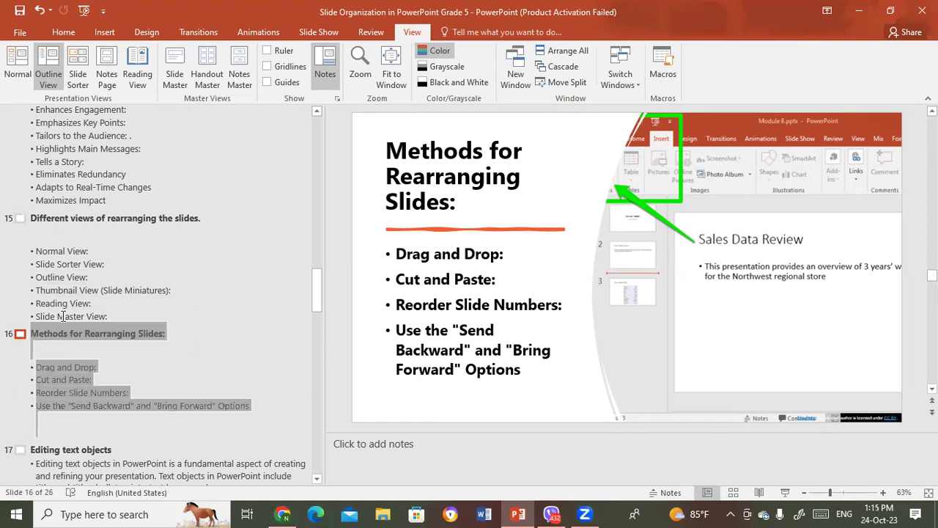
# Step: In Outline view, delete slide 12 'How to change the layout of the slides', then go to slide 14
pyautogui.moveTo(317, 287); pyautogui.dragTo(317, 256)
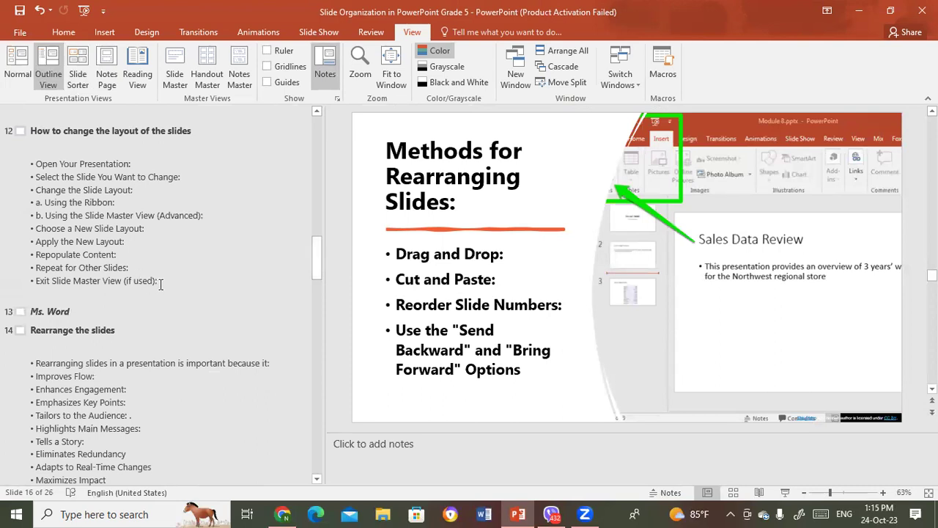
pyautogui.moveTo(161, 284); pyautogui.dragTo(34, 133)
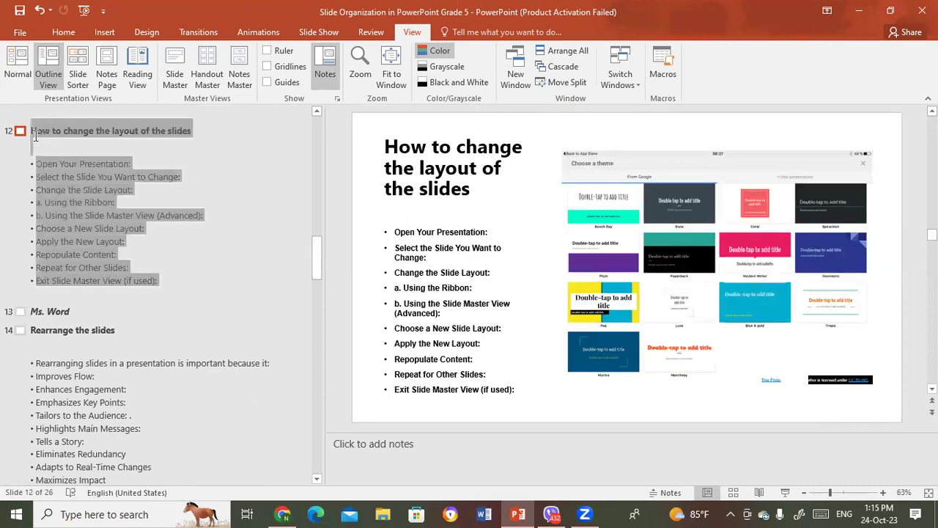
pyautogui.press('Delete')
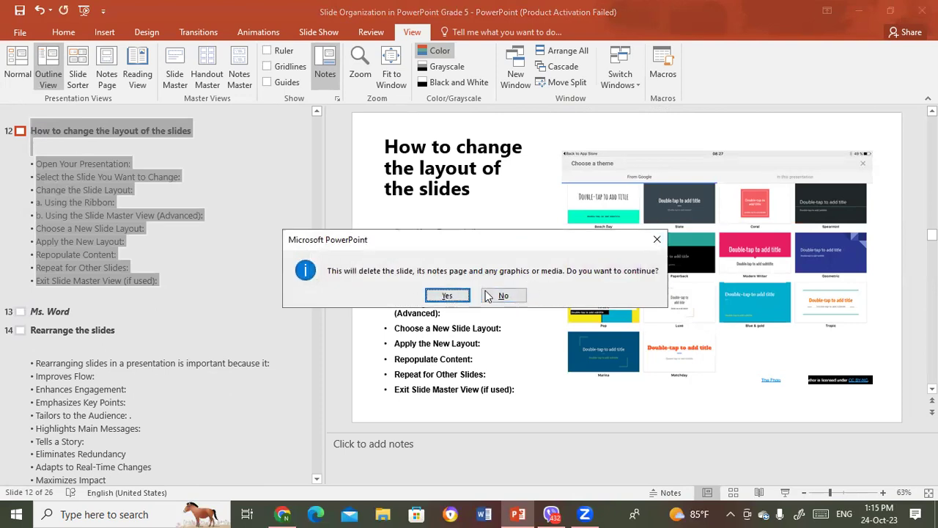
pyautogui.click(450, 296)
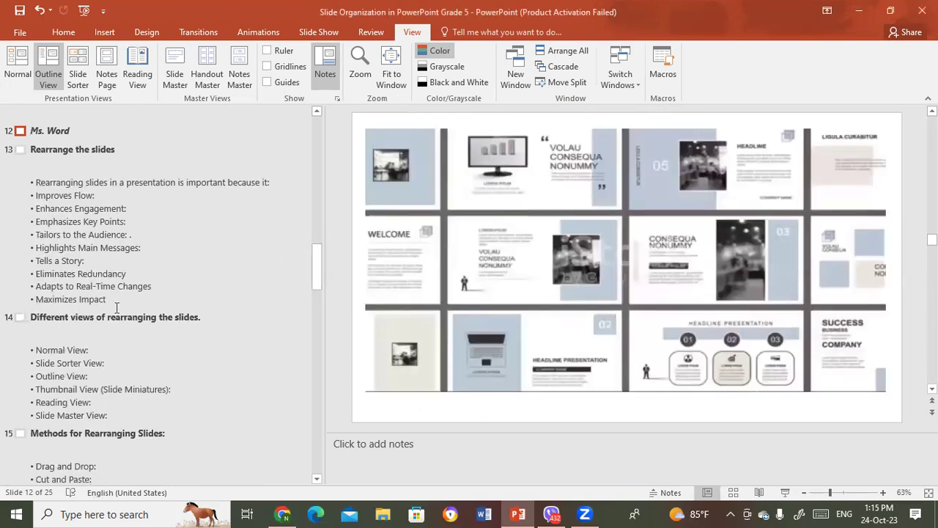
pyautogui.click(22, 317)
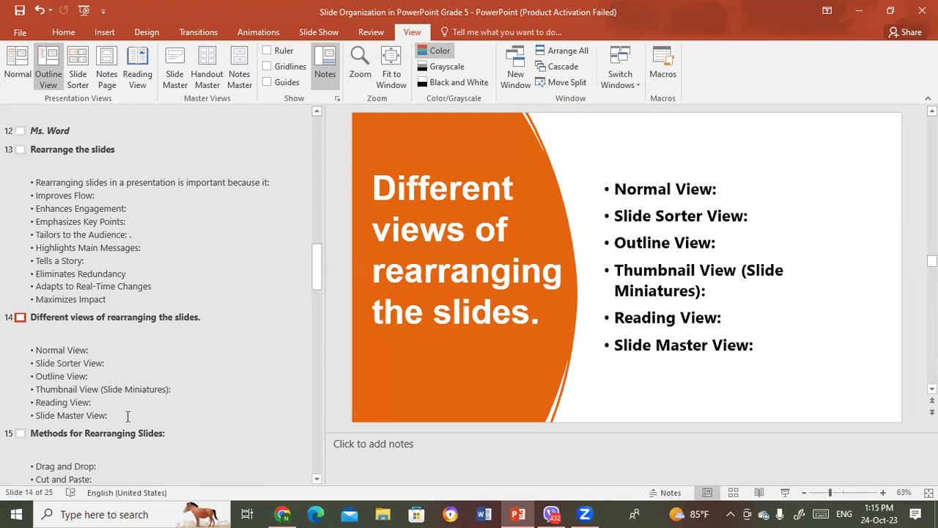
# Step: Merge the Methods for Rearranging Slides content after 'Slide Master View:', then delete slide 14's selected text
pyautogui.press('Return')
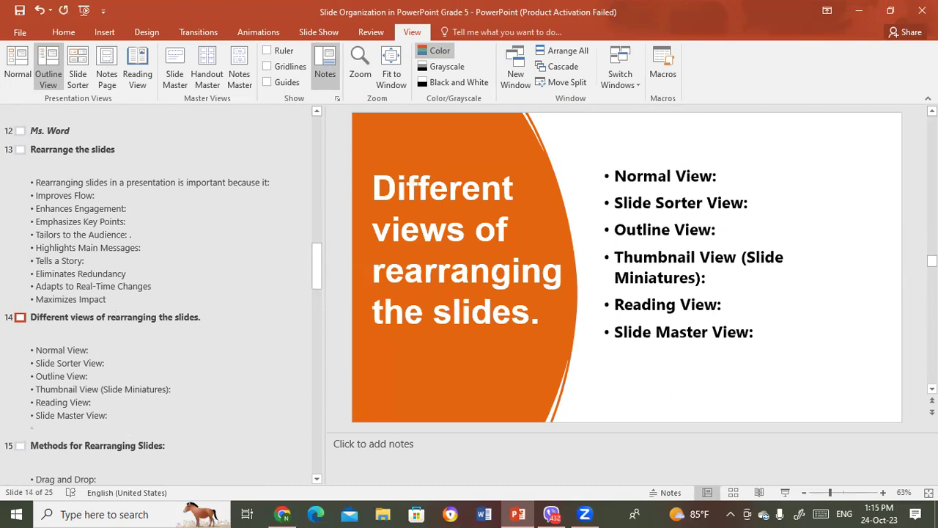
pyautogui.press('BackSpace')
pyautogui.press('Delete')
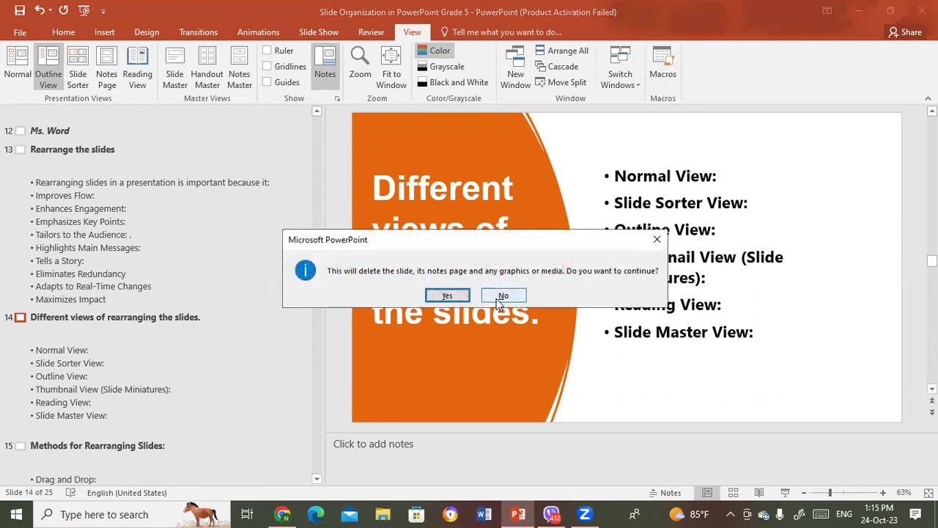
pyautogui.click(447, 295)
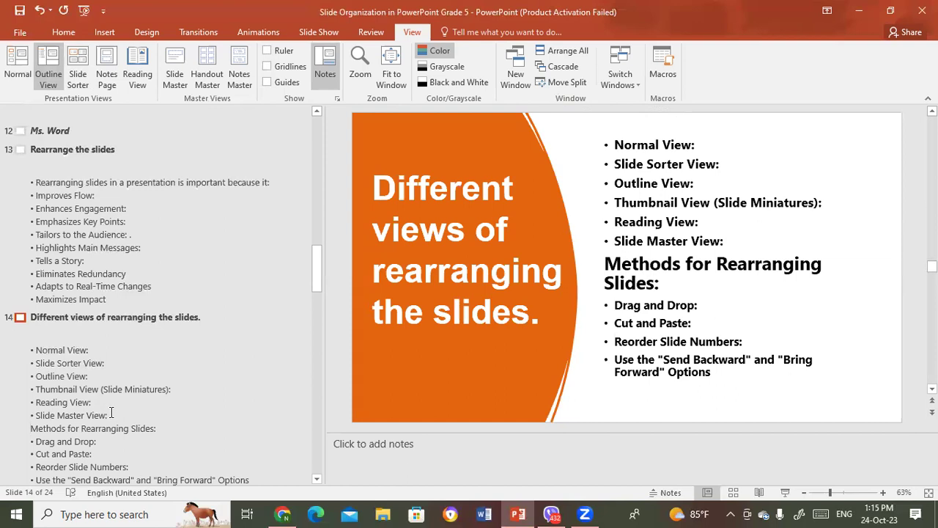
pyautogui.moveTo(111, 413); pyautogui.dragTo(29, 313)
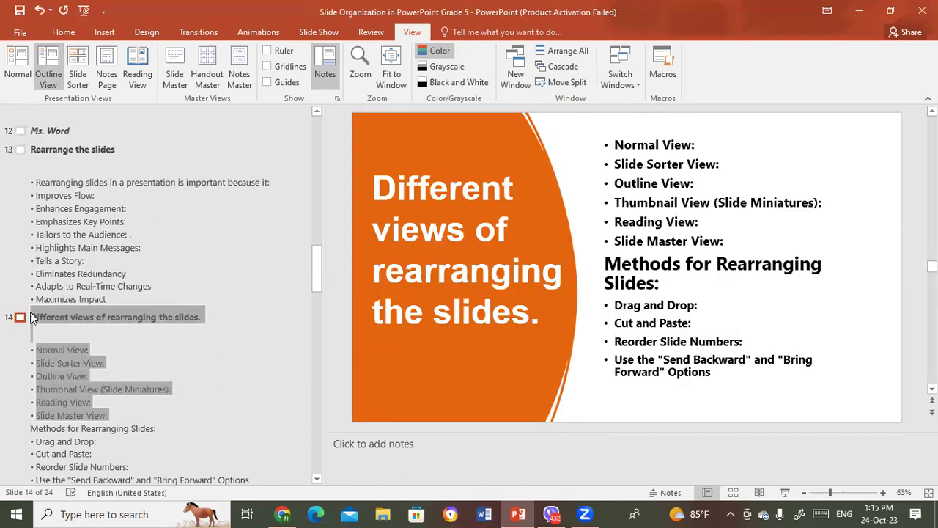
pyautogui.press('Delete')
# Step: Confirm the deletion and paste the removed slide as a new slide after Ms. Word
pyautogui.click(450, 295)
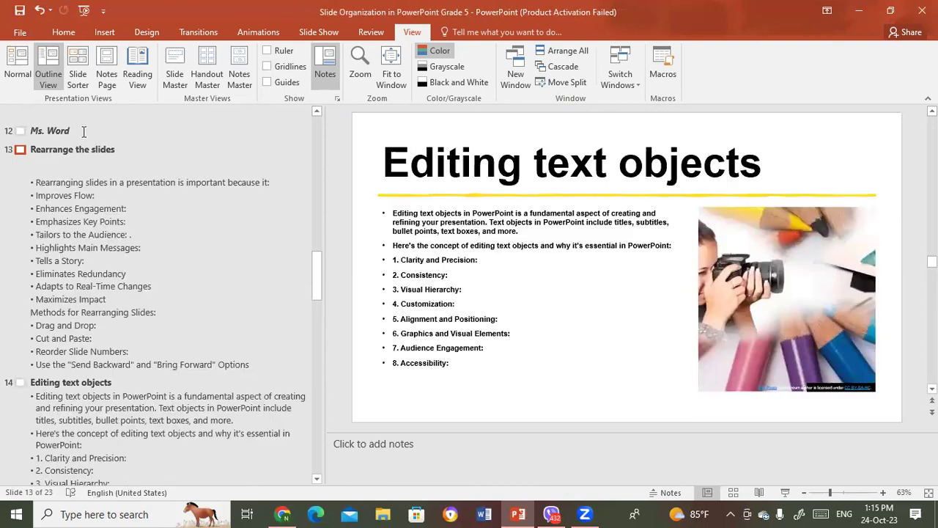
pyautogui.click(83, 131)
pyautogui.press('Return')
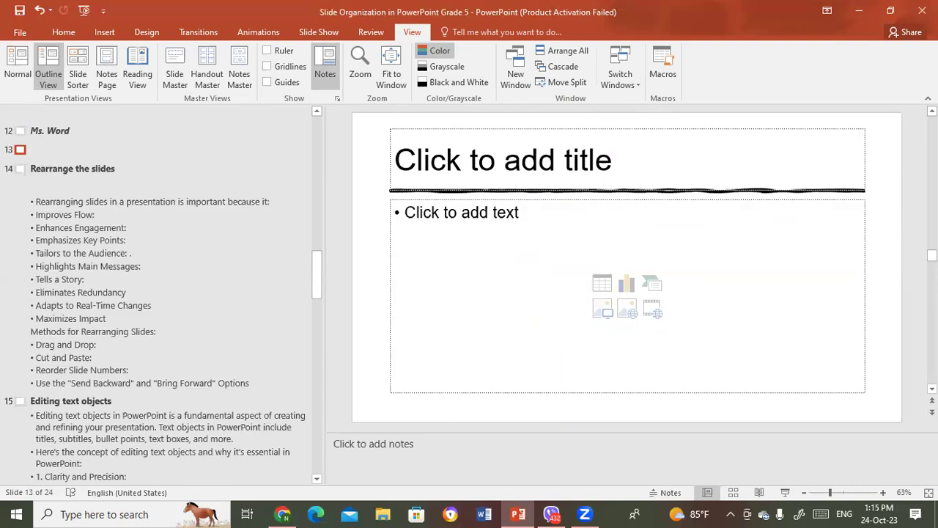
pyautogui.write('Different views of rearranging the slides.  Normal View: Slide Sorter View: Outline View: Thumbnail View (Slide Miniatures): Reading View: Slide Master View: Methods for Rearranging Slides: Drag and Drop: Cut and Paste: Reorder Slide Numbers: Use the "Send Backward" and "Bring Forward" Options')
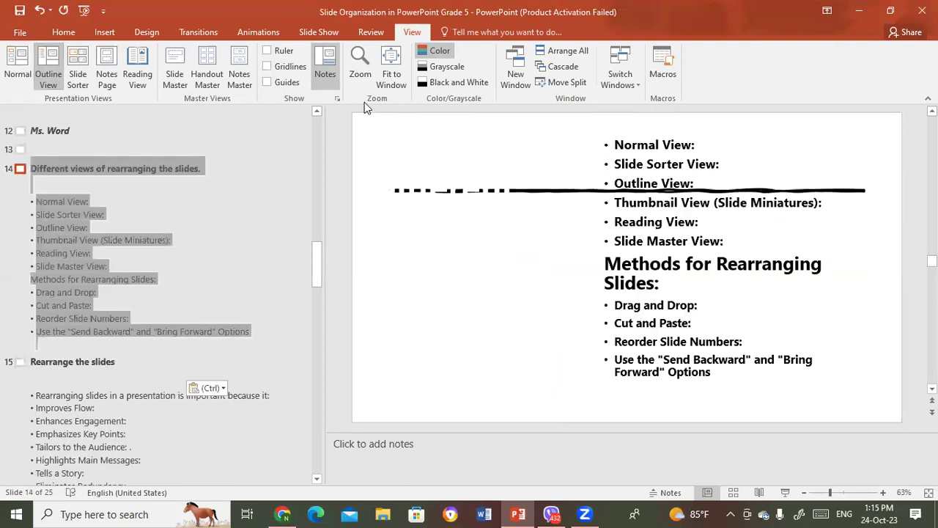
# Step: Undo the paste and merge, restoring Methods for Rearranging Slides as slide 15, then return to Normal view
pyautogui.hotkey('ctrl', 'z')
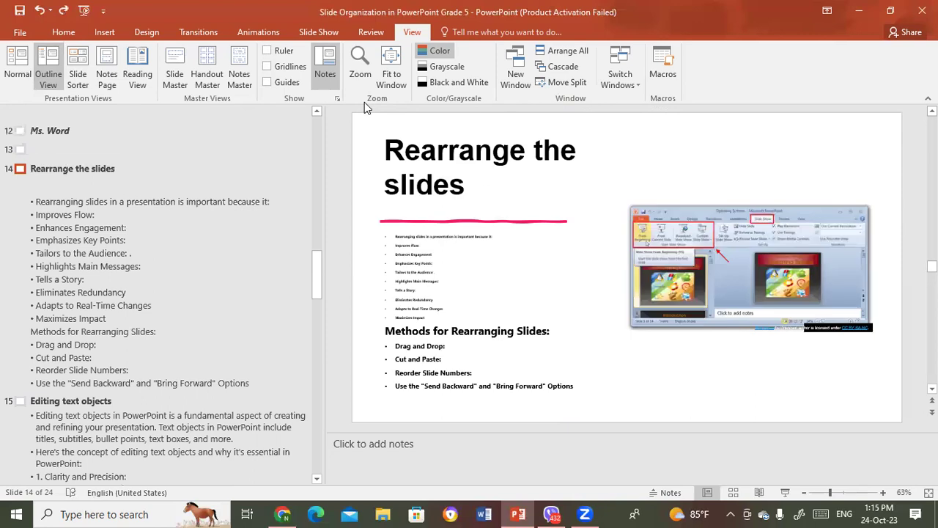
pyautogui.hotkey('ctrl', 'z')
pyautogui.hotkey('ctrl', 'y')
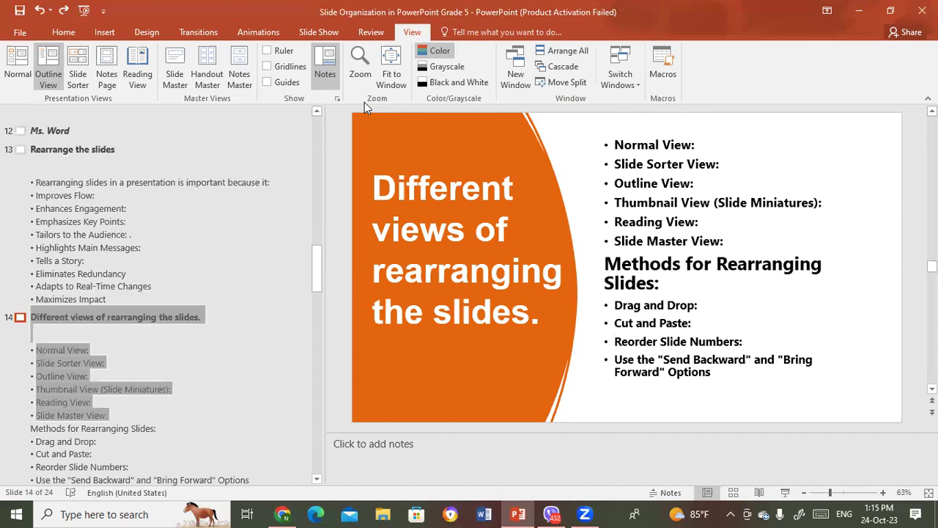
pyautogui.hotkey('ctrl', 'y')
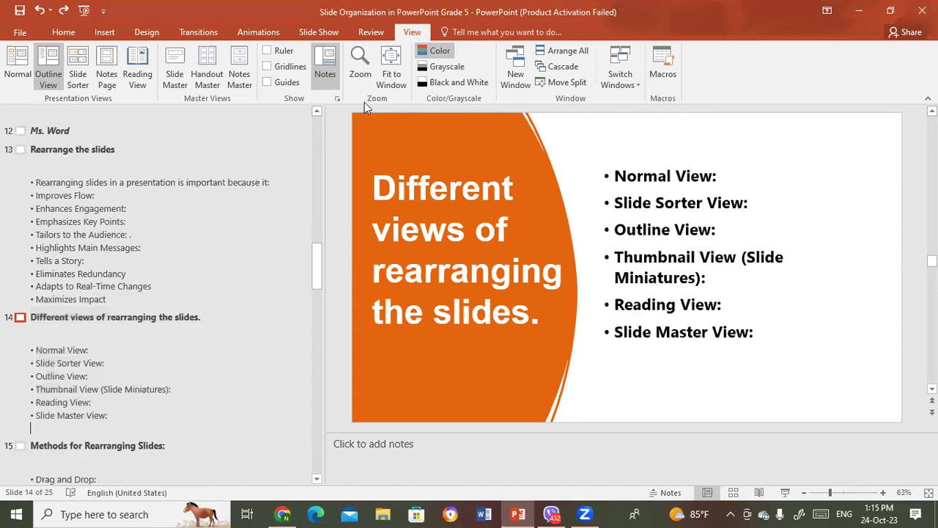
pyautogui.click(441, 291)
pyautogui.click(22, 69)
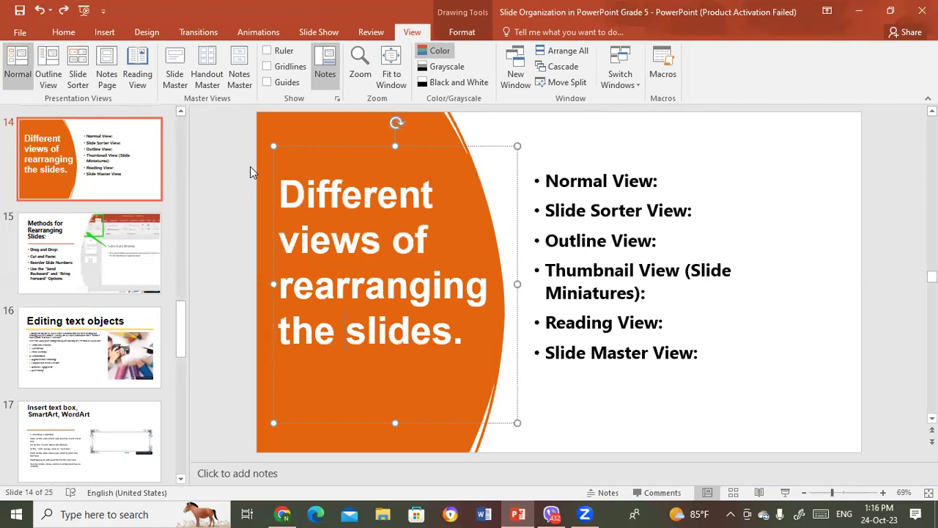
# Step: Play the slideshow from the beginning to the learning objectives slide, then end it
pyautogui.click(132, 64)
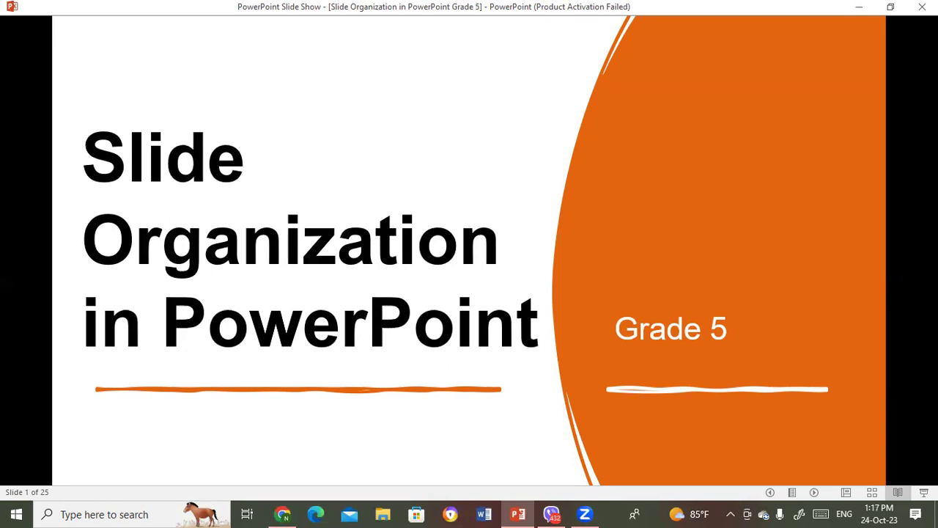
pyautogui.press('Right')
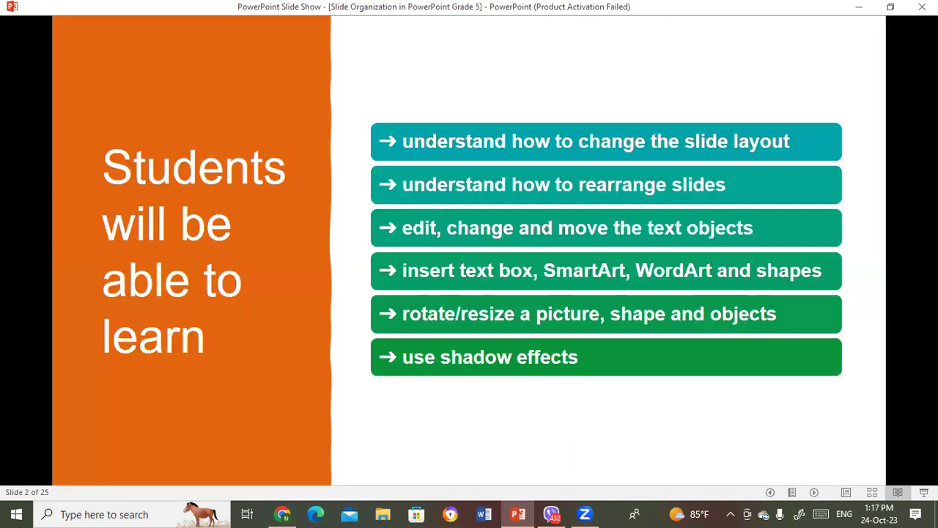
pyautogui.press('Escape')
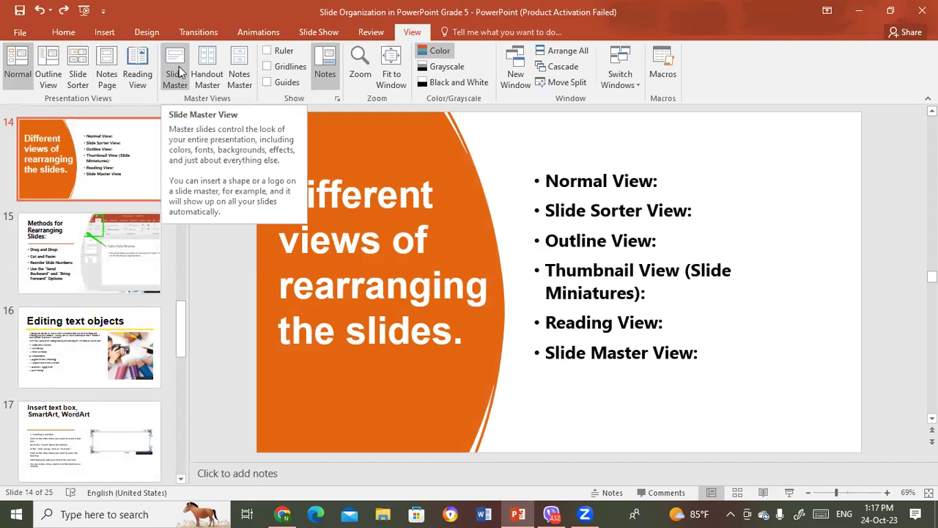
# Step: Look at the slide master layouts, then return to slides 15 and 14
pyautogui.click(180, 73)
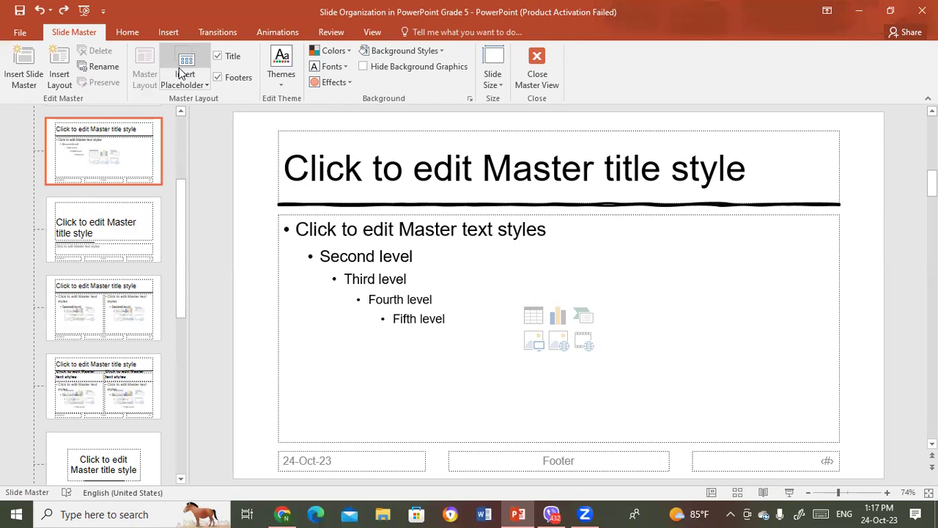
pyautogui.click(536, 77)
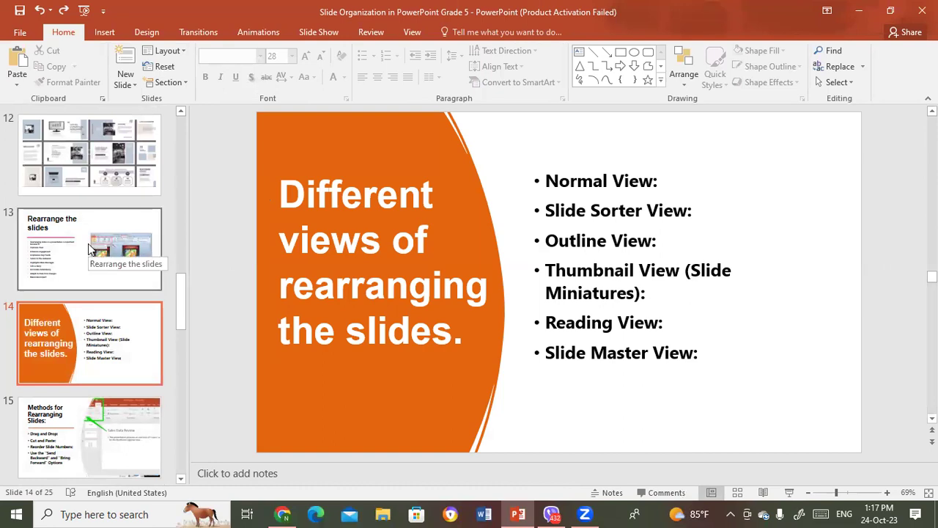
pyautogui.click(48, 423)
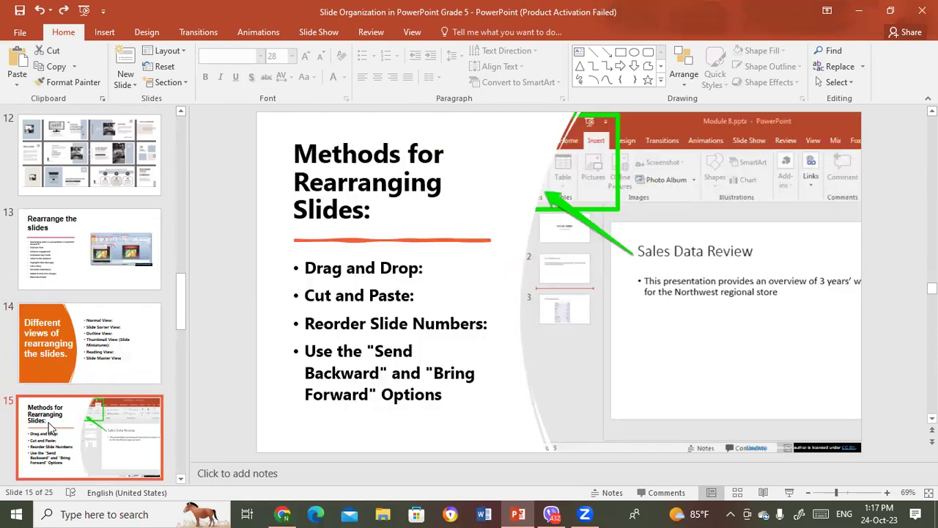
pyautogui.click(69, 355)
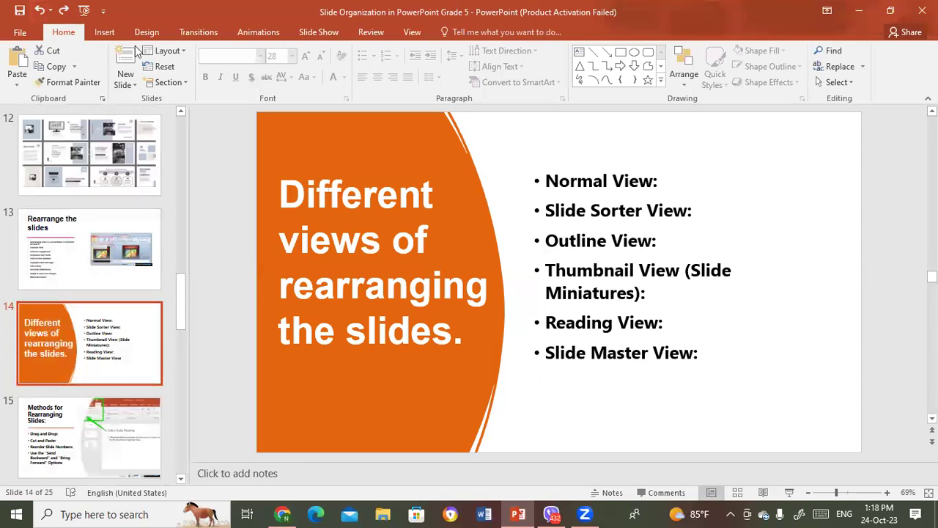
# Step: View the deck in Slide Sorter, adjust thumbnail zoom, and return to slide 14
pyautogui.click(414, 31)
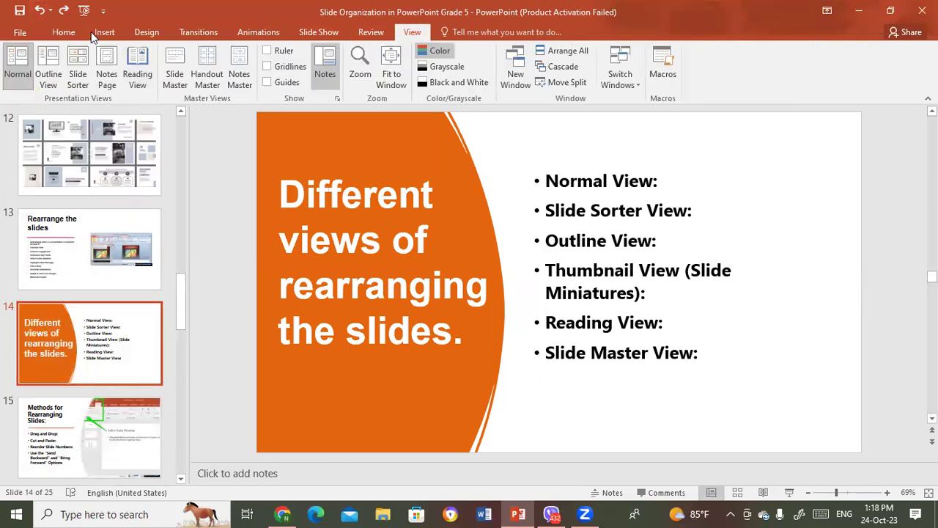
pyautogui.click(81, 70)
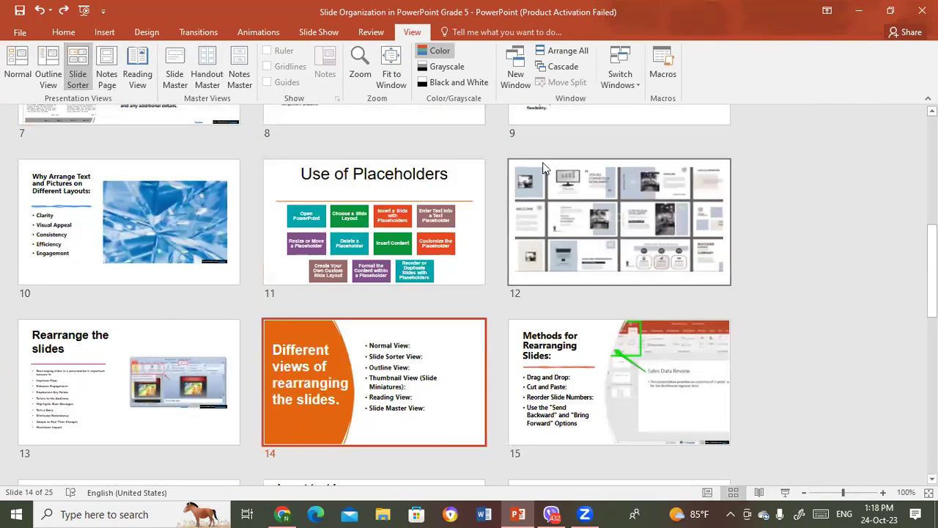
pyautogui.moveTo(843, 492); pyautogui.dragTo(847, 492)
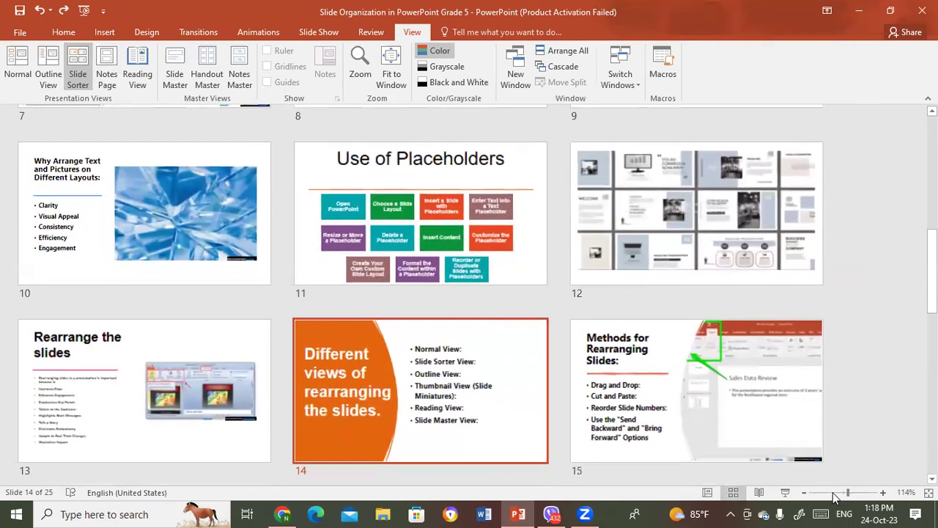
pyautogui.moveTo(848, 493); pyautogui.dragTo(829, 496)
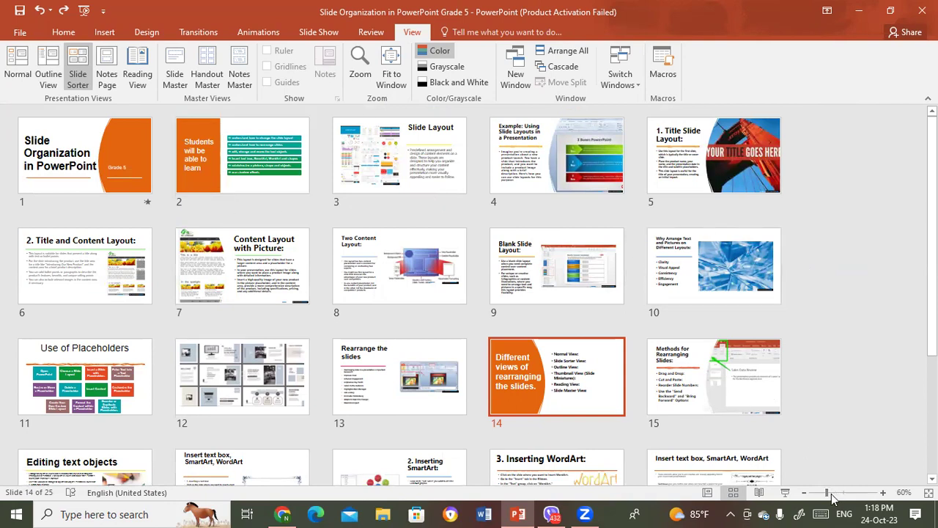
pyautogui.moveTo(828, 494); pyautogui.dragTo(841, 494)
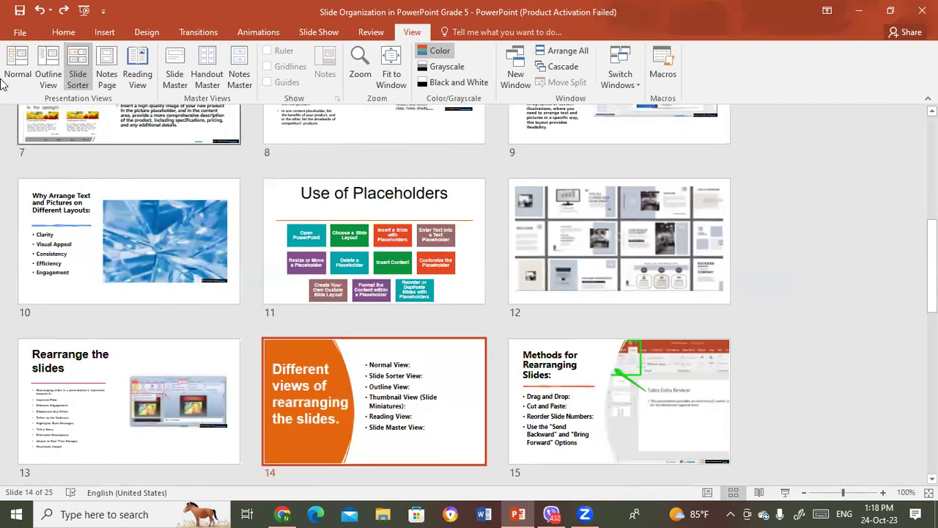
pyautogui.click(19, 70)
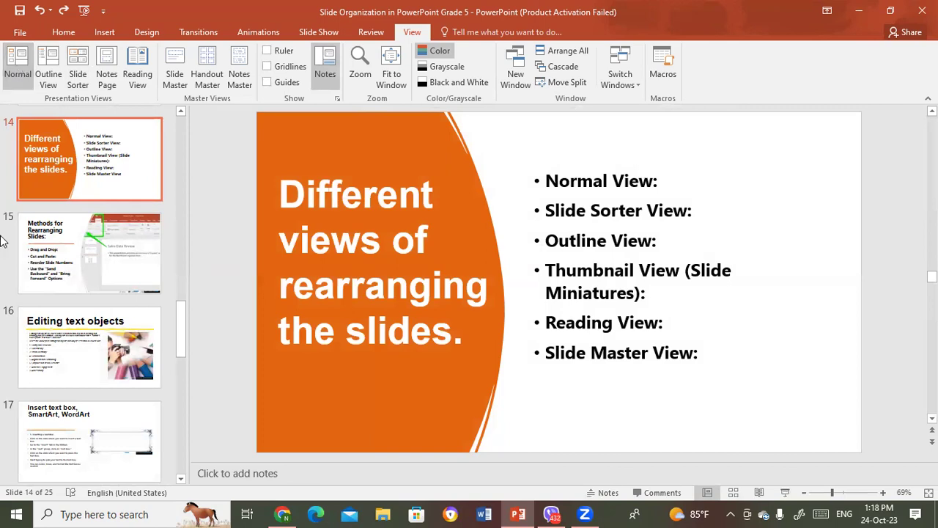
# Step: Cut slide 15, 'Methods for Rearranging Slides', and paste it after slide 14
pyautogui.click(64, 246)
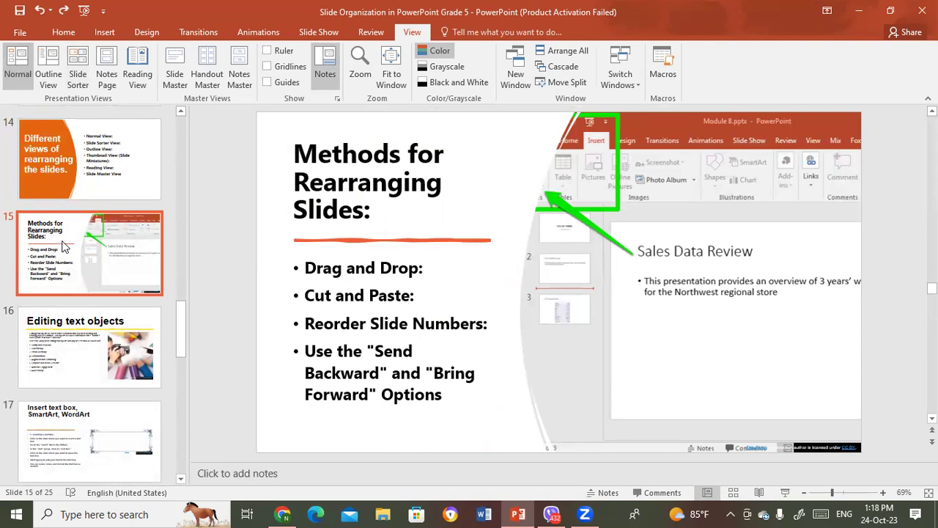
pyautogui.moveTo(64, 246)
pyautogui.mouseDown()
pyautogui.moveTo(99, 176)
pyautogui.moveTo(84, 270)
pyautogui.moveTo(78, 244)
pyautogui.mouseUp()
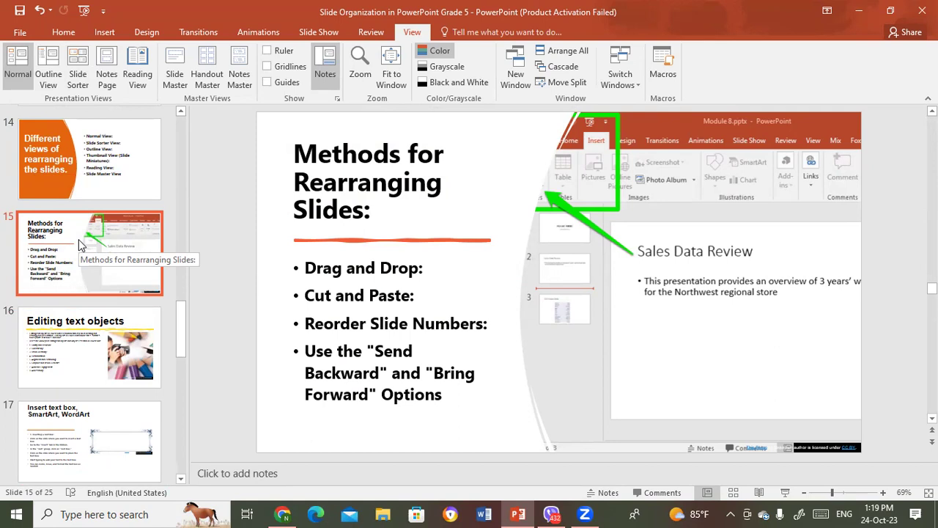
pyautogui.press('Delete')
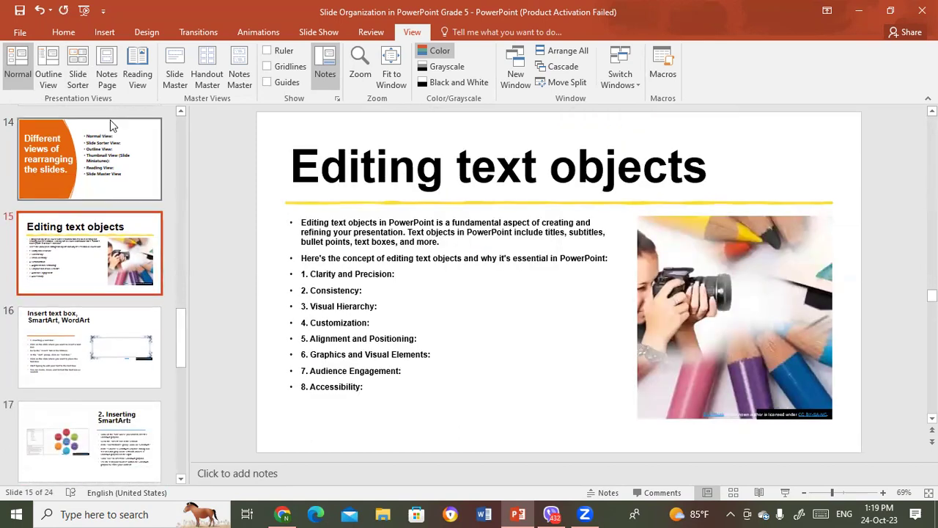
pyautogui.click(101, 144)
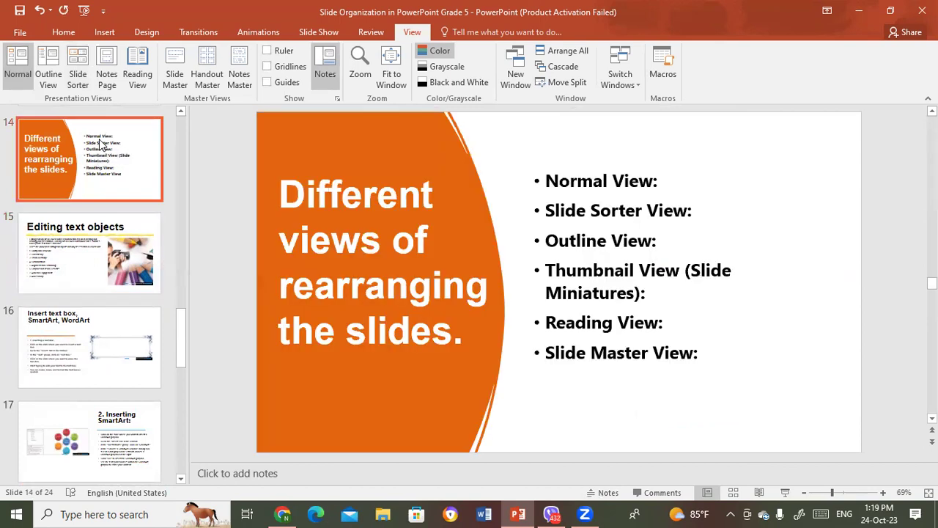
pyautogui.hotkey('ctrl', 'v')
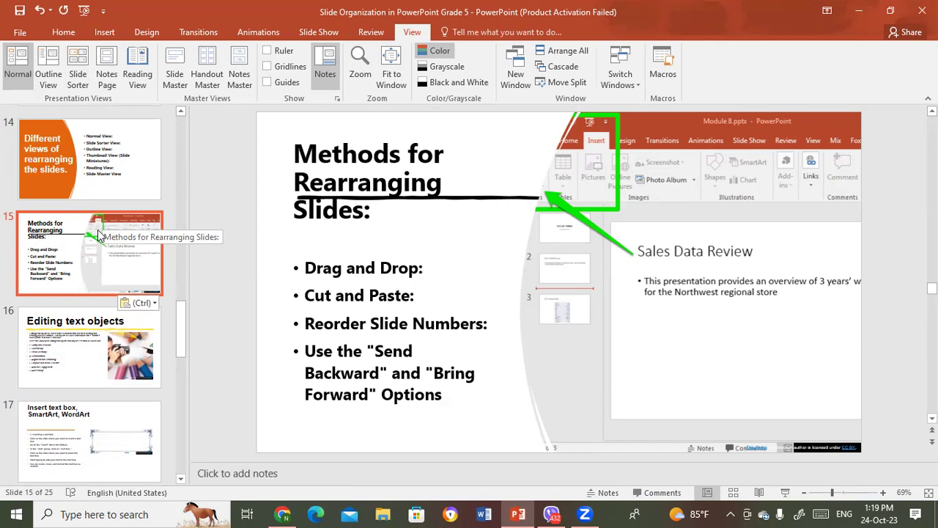
# Step: Move slide 5, '1. Title Slide Layout', in Slide Sorter, undo and redo it, then open it in Normal view
pyautogui.click(79, 70)
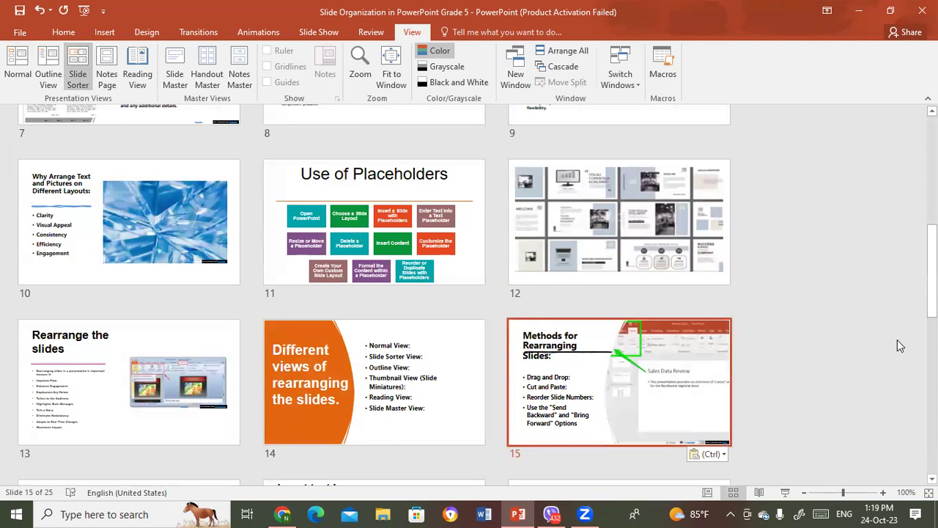
pyautogui.moveTo(932, 273); pyautogui.dragTo(931, 180)
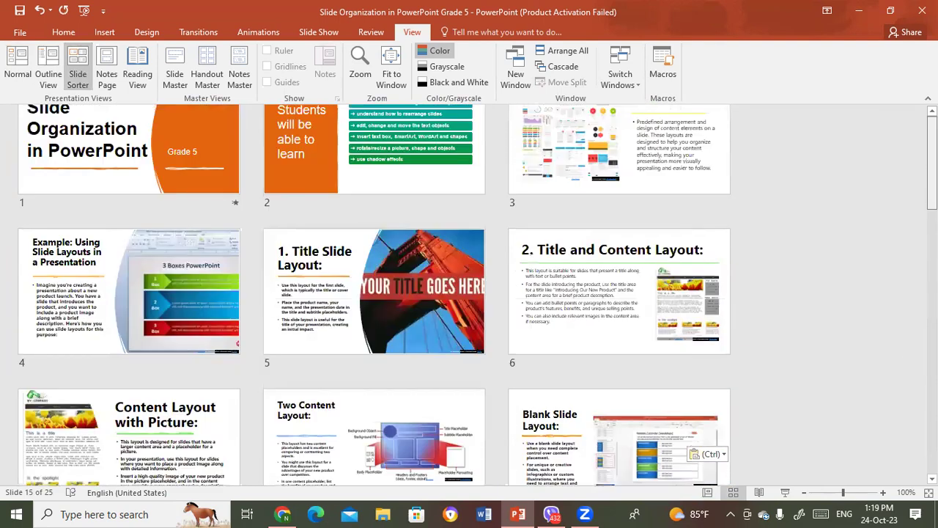
pyautogui.click(108, 197)
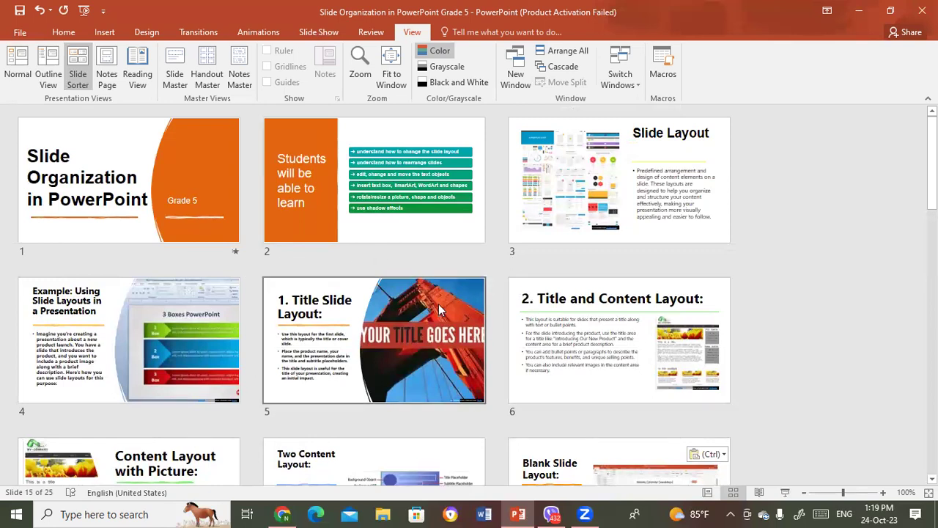
pyautogui.moveTo(404, 335)
pyautogui.mouseDown()
pyautogui.moveTo(420, 191)
pyautogui.moveTo(392, 363)
pyautogui.mouseUp()
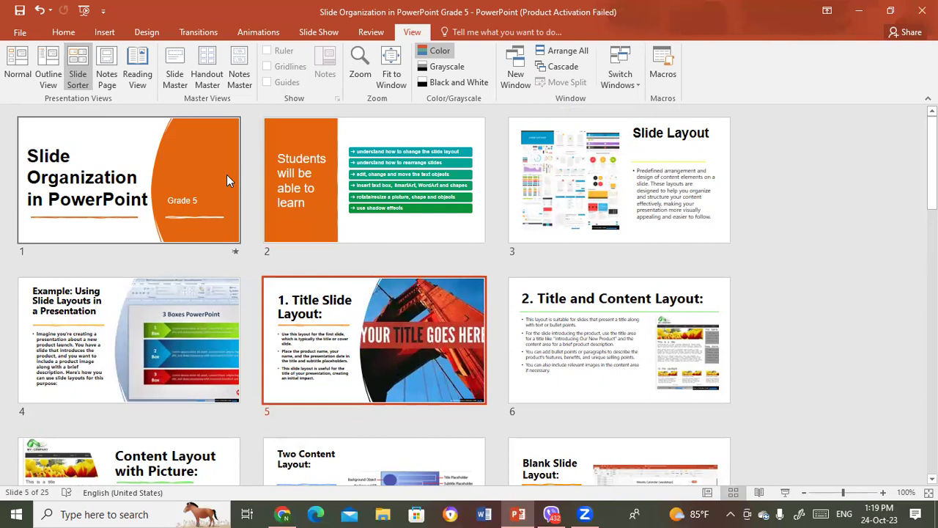
pyautogui.hotkey('ctrl', 'z')
pyautogui.hotkey('ctrl', 'y')
pyautogui.click(28, 70)
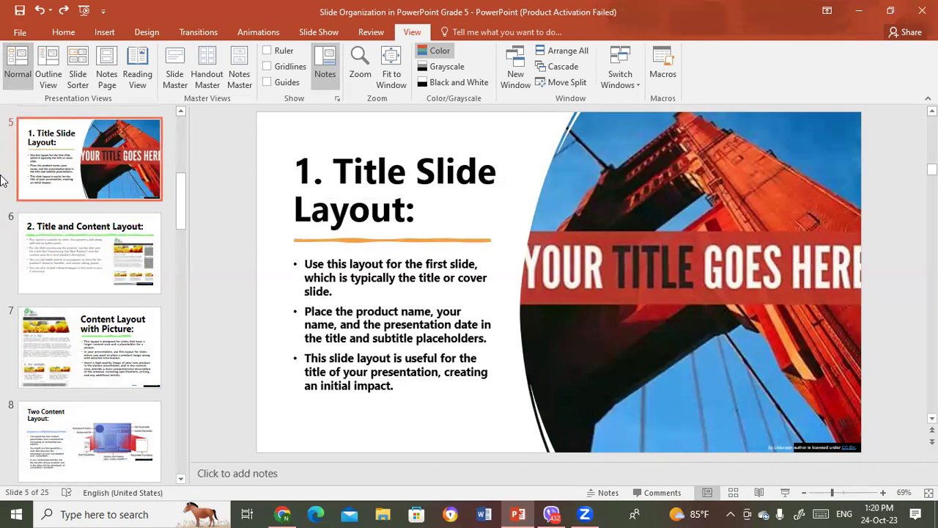
# Step: Reset slide 6, '2. Title and Content Layout', to its layout defaults via its right-click menu
pyautogui.click(64, 248)
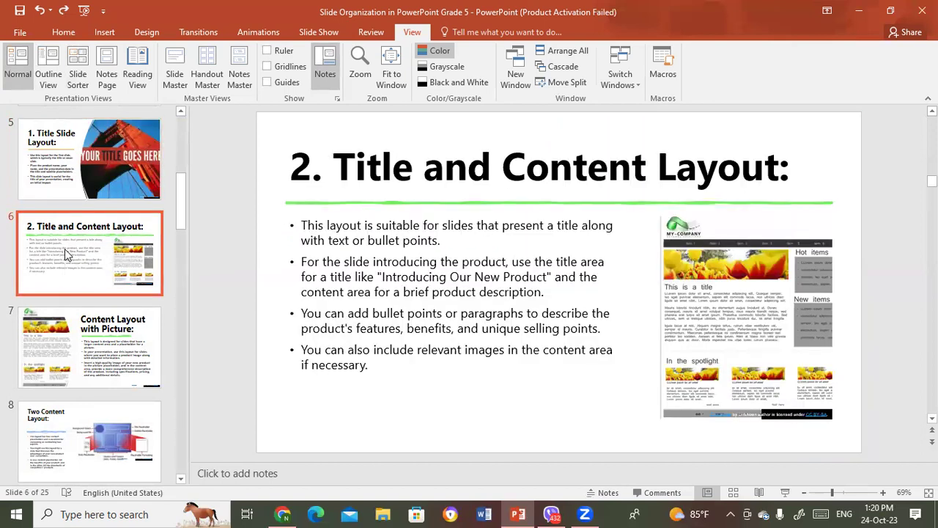
pyautogui.rightClick(64, 248)
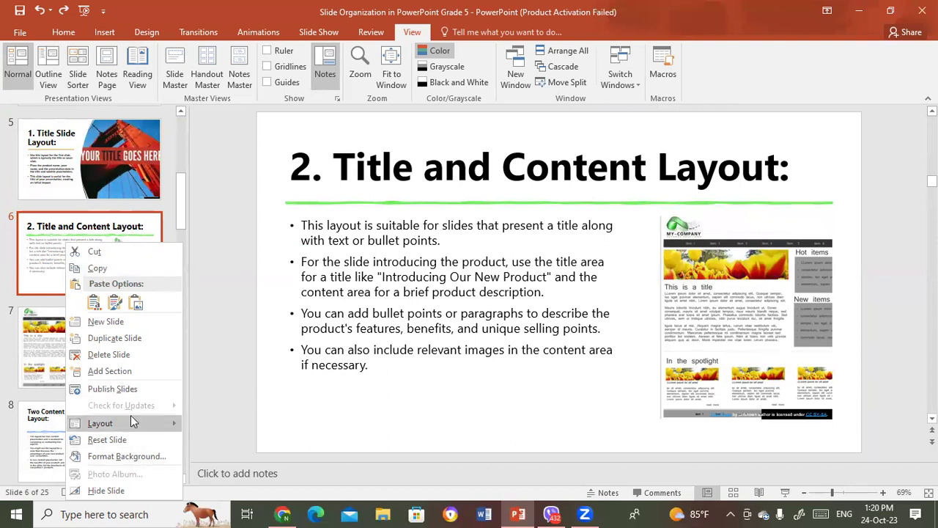
pyautogui.moveTo(133, 424)
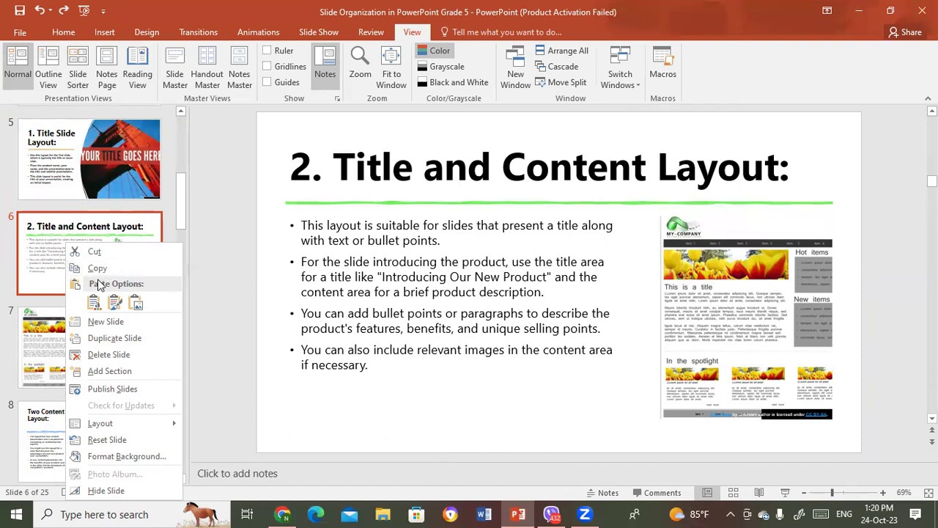
pyautogui.moveTo(166, 428)
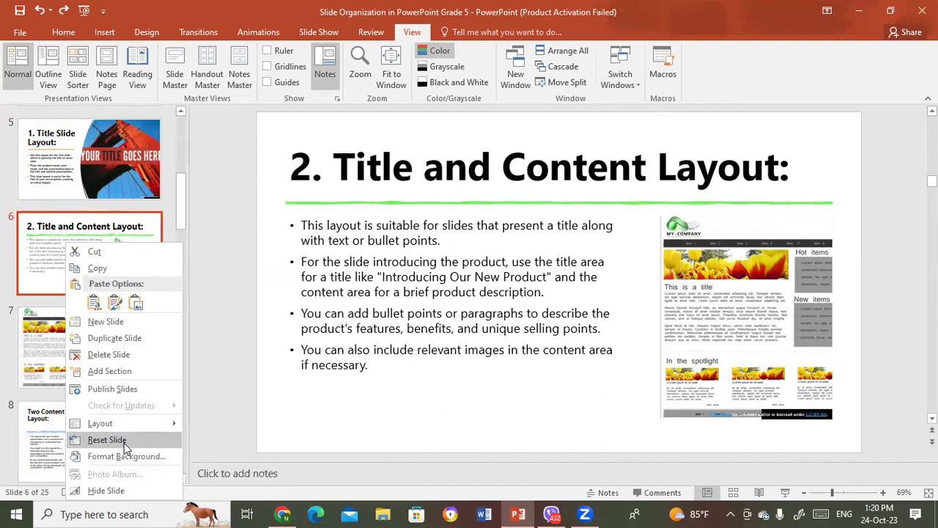
pyautogui.click(112, 441)
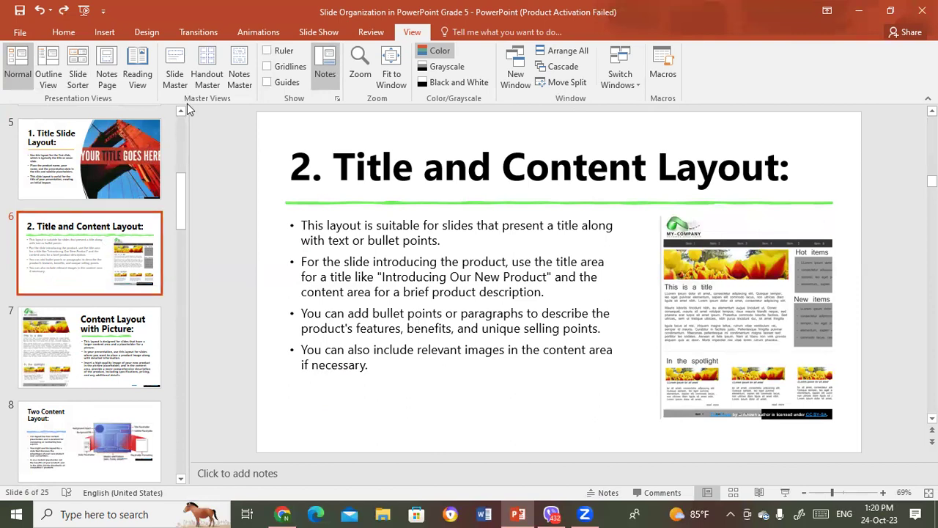
# Step: In Slide Sorter, cut slide 2 'Students will be able to learn' and paste it after the Thank-you slide
pyautogui.click(81, 70)
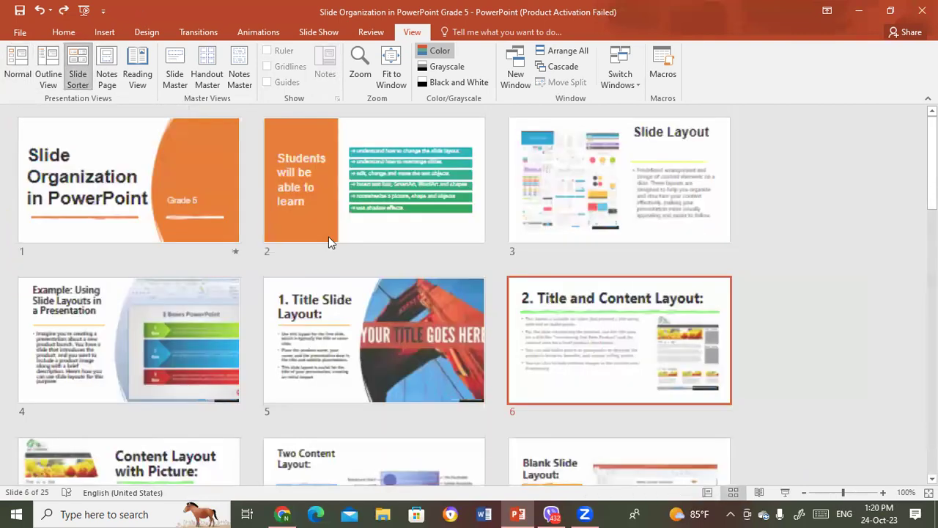
pyautogui.rightClick(353, 198)
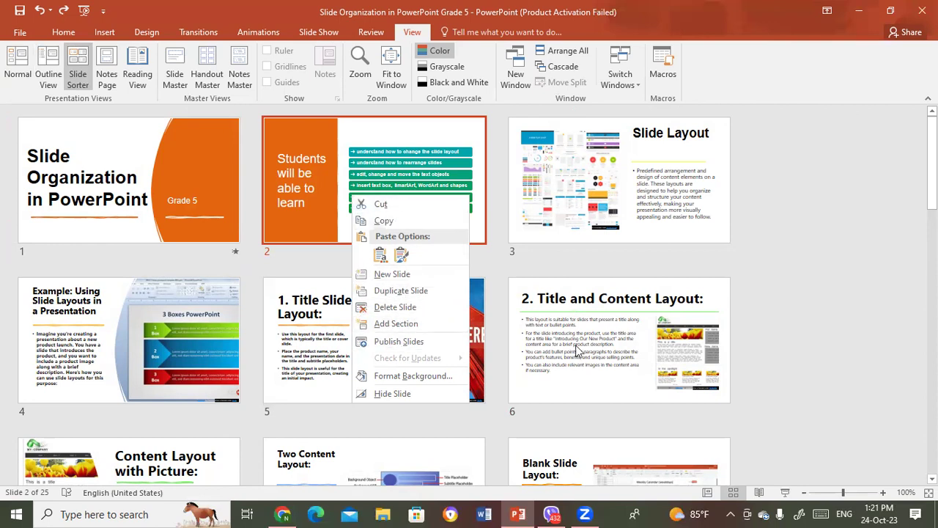
pyautogui.click(407, 205)
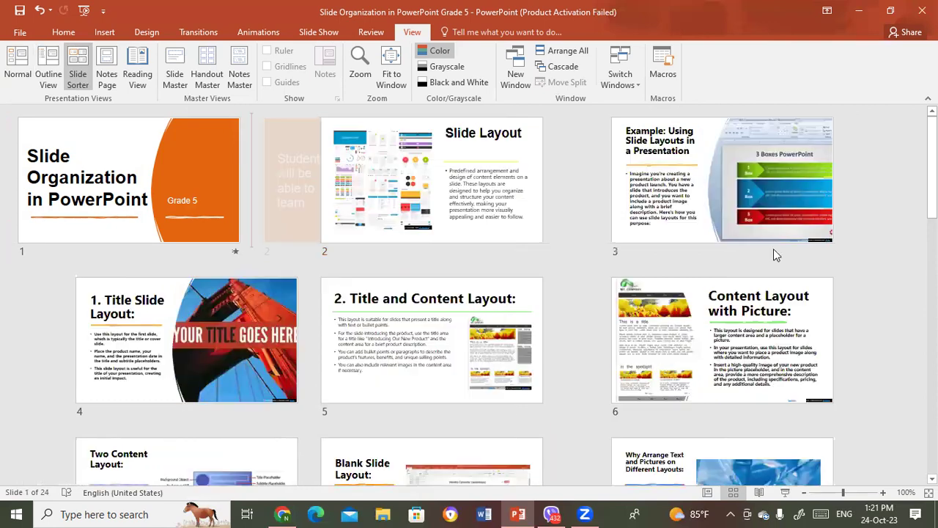
pyautogui.scroll(-5, 776, 253)
pyautogui.scroll(-5, 776, 253)
pyautogui.scroll(-3, 776, 253)
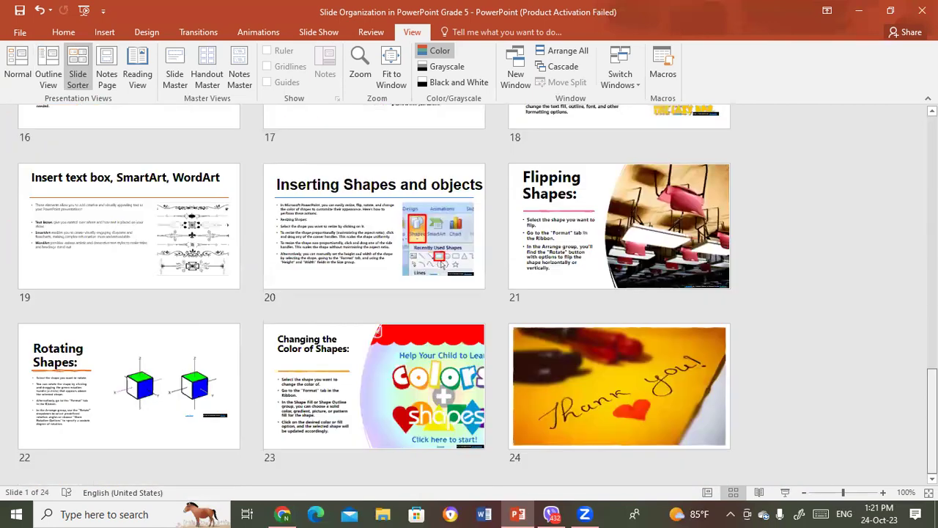
pyautogui.click(679, 413)
pyautogui.hotkey('ctrl', 'v')
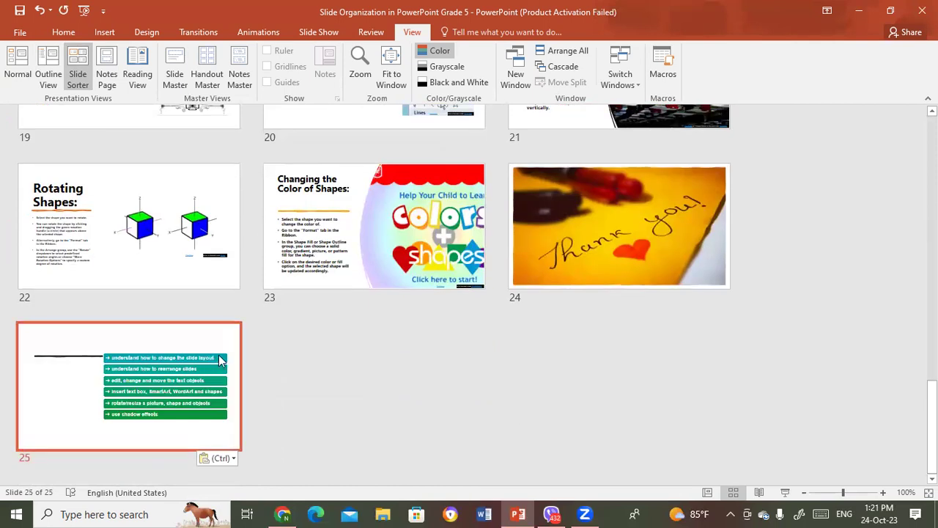
# Step: Undo the paste and the cut to restore slide 2, then return to Normal view
pyautogui.press('Delete')
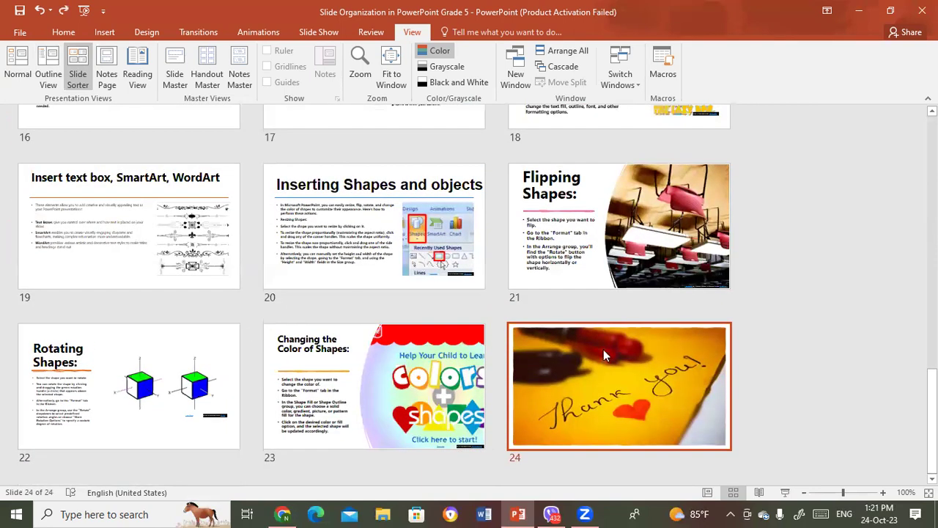
pyautogui.scroll(10, 469, 293)
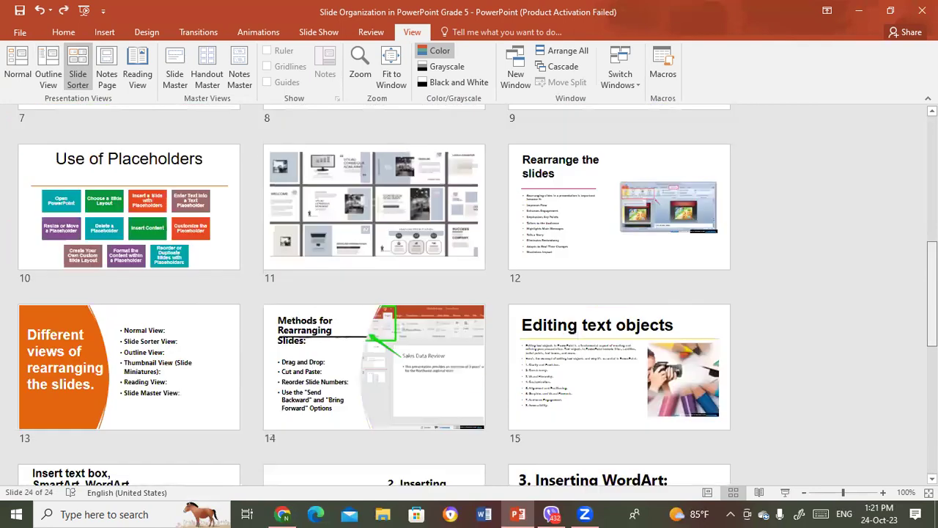
pyautogui.scroll(1, 469, 293)
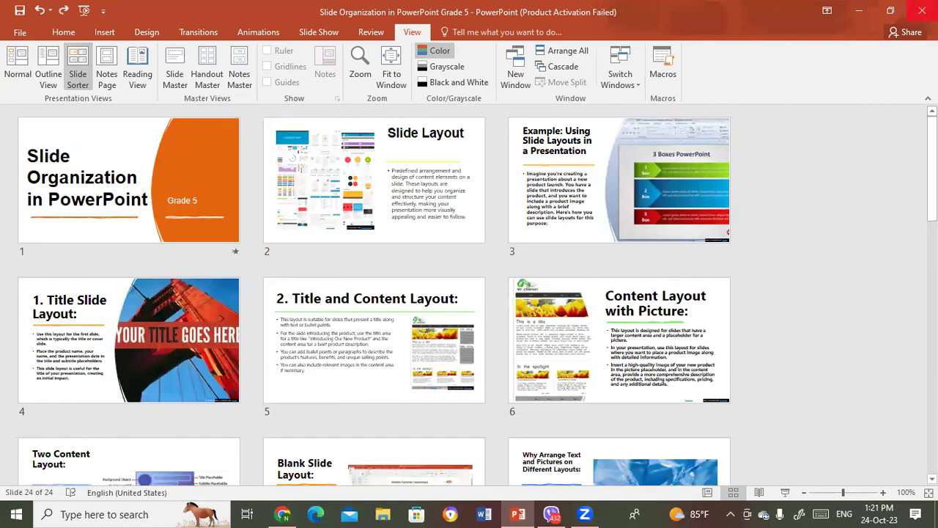
pyautogui.hotkey('ctrl', 'z')
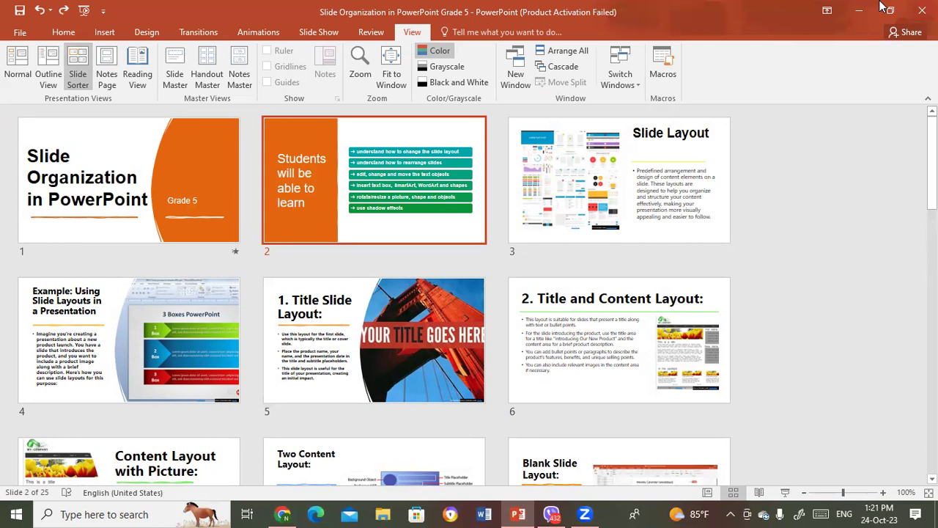
pyautogui.click(14, 72)
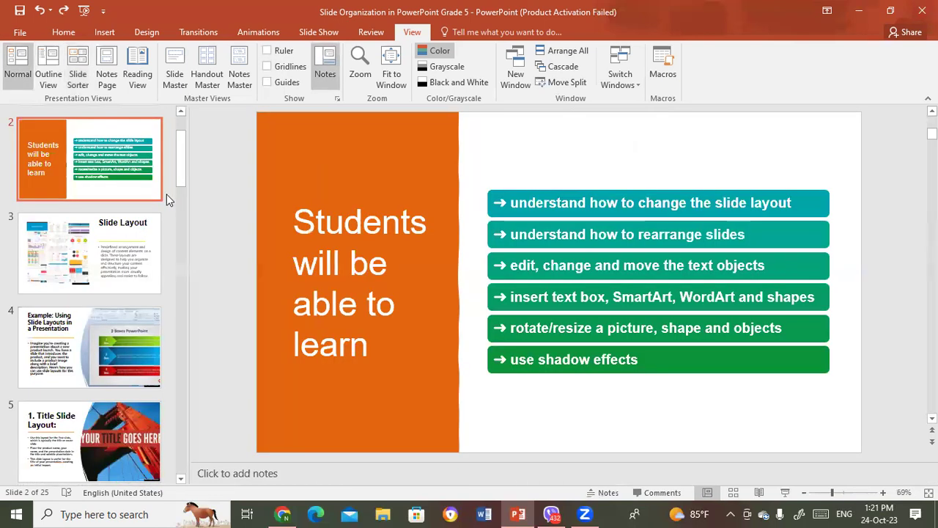
pyautogui.moveTo(181, 173); pyautogui.dragTo(183, 467)
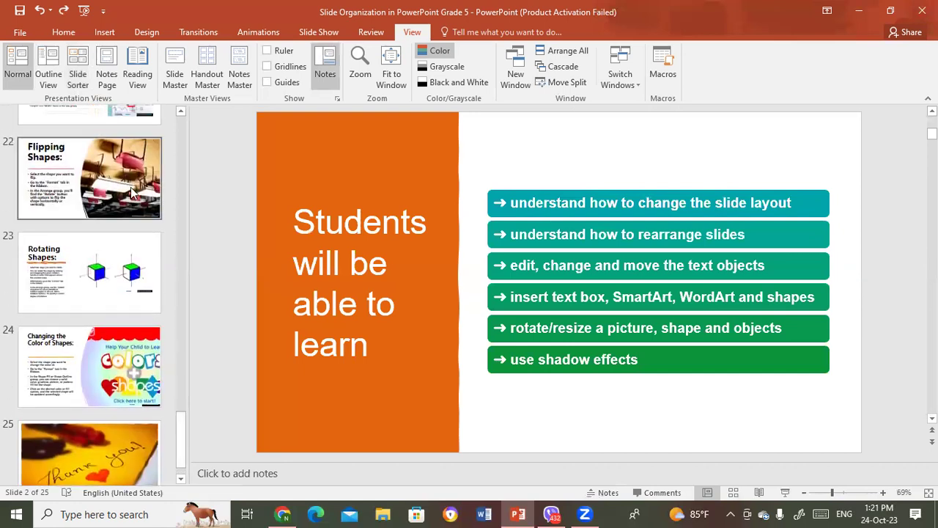
# Step: Scroll the thumbnail pane and open slide 16, 'Editing text objects'
pyautogui.moveTo(181, 421); pyautogui.dragTo(197, 322)
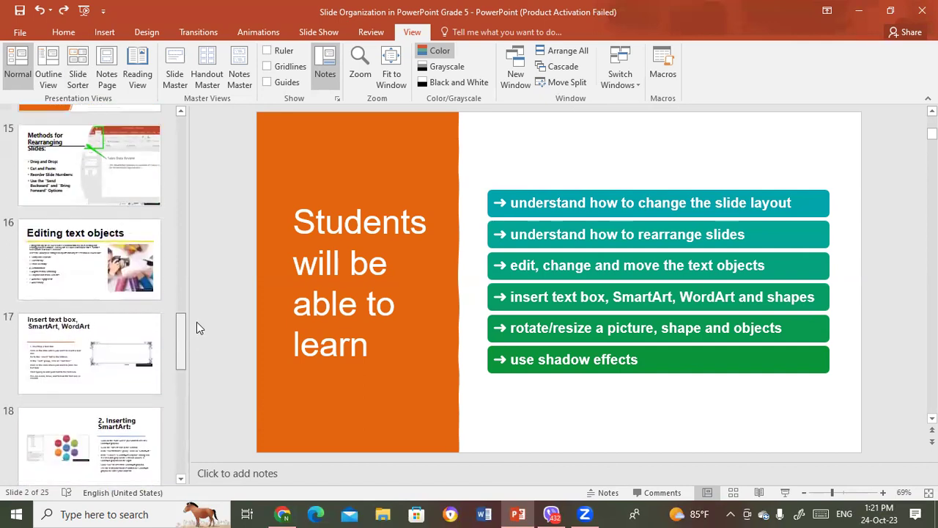
pyautogui.click(144, 288)
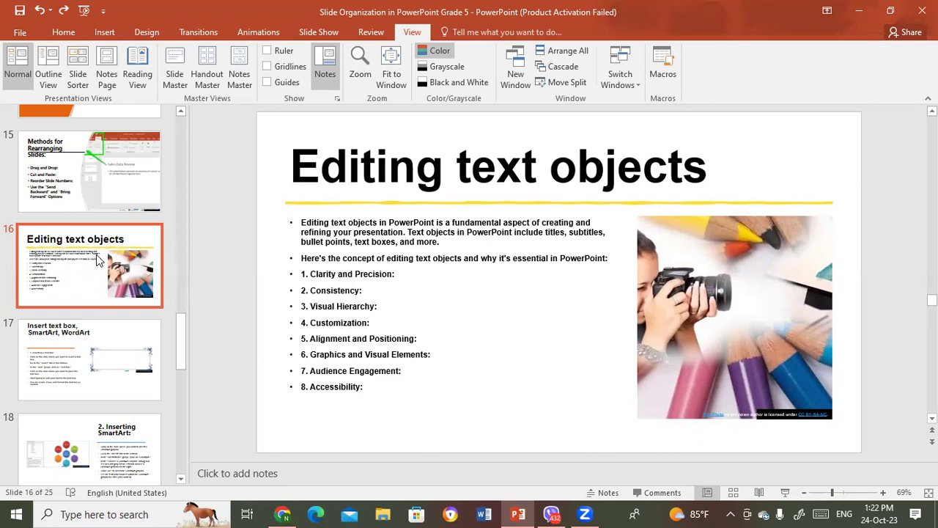
# Step: Select a thumbnail, then open slide 17, 'Insert text box, SmartArt, WordArt'
pyautogui.click(97, 260)
pyautogui.click(40, 374)
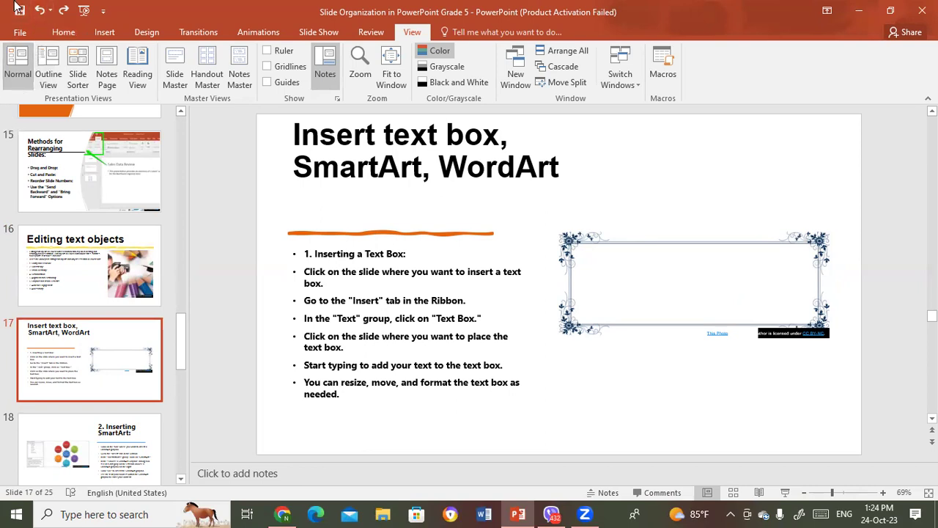
# Step: Try placing a text box beside the title, then delete the tiny empty box
pyautogui.click(107, 34)
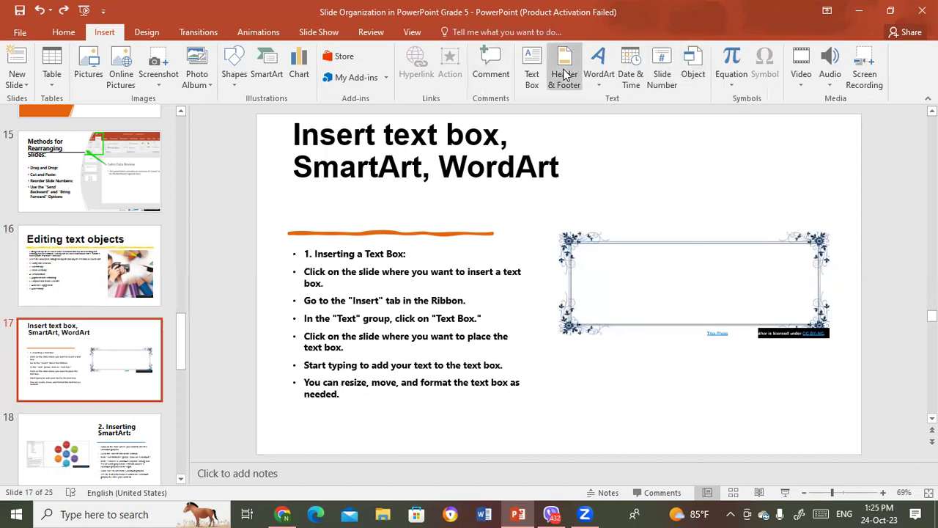
pyautogui.click(541, 66)
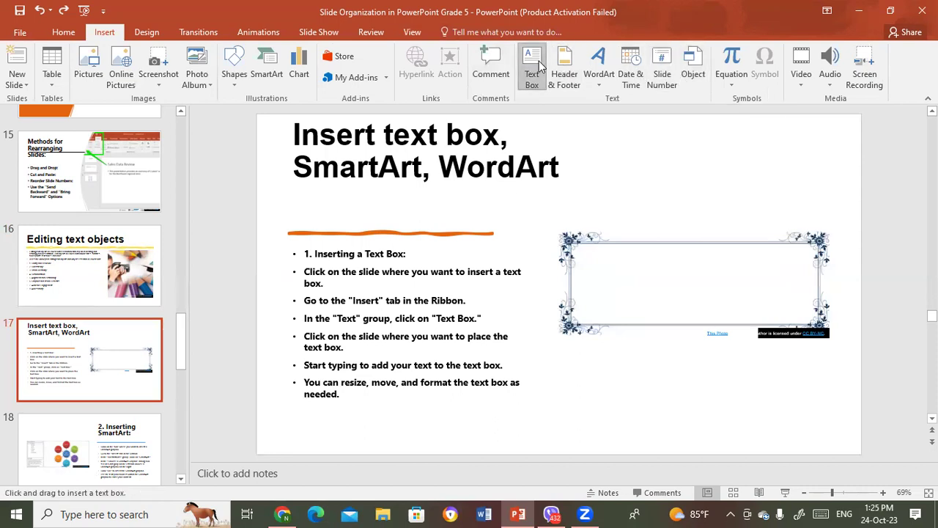
pyautogui.click(530, 66)
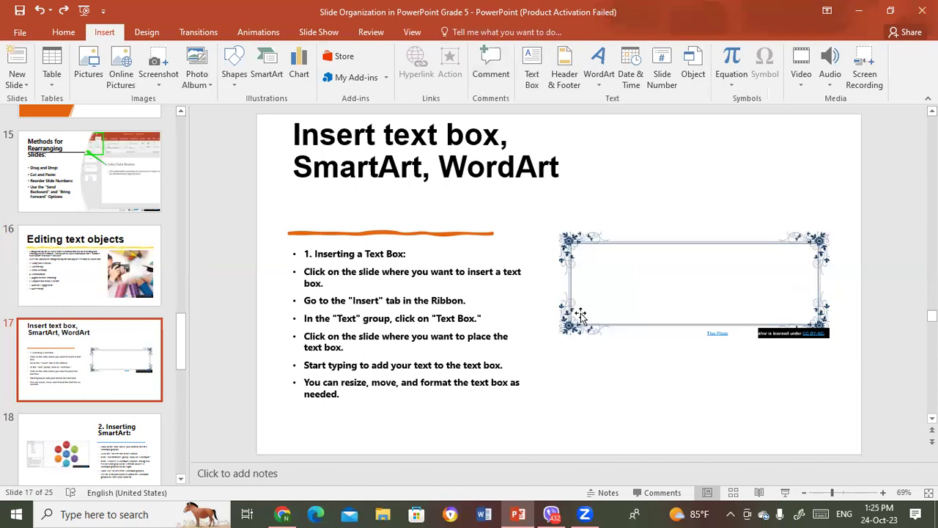
pyautogui.click(588, 153)
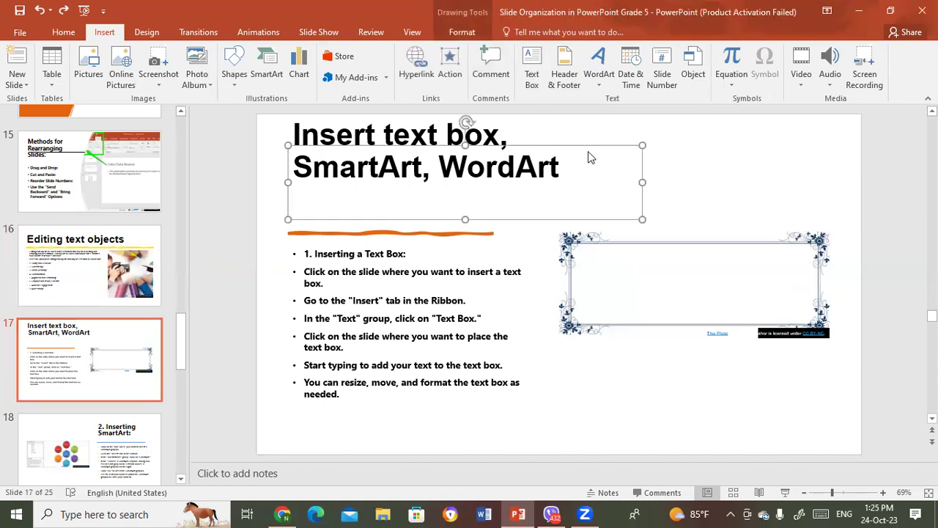
pyautogui.click(532, 67)
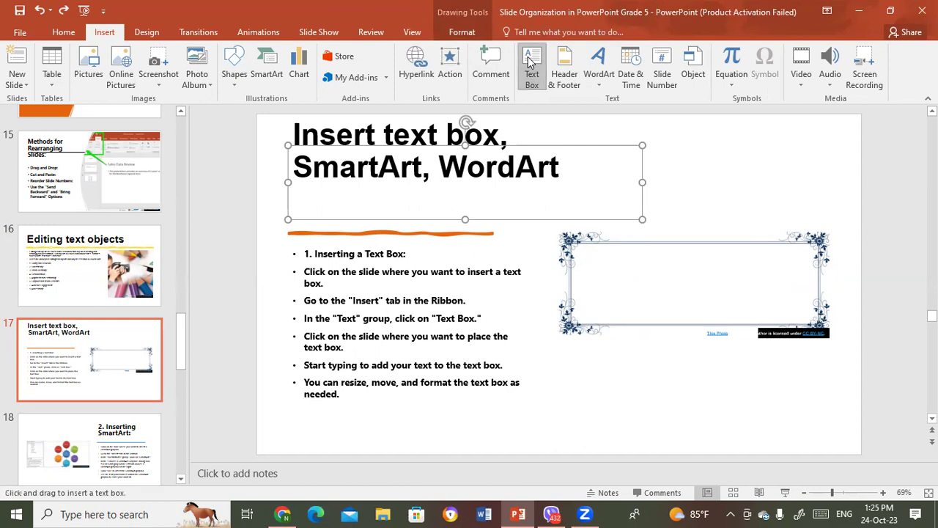
pyautogui.press('Escape')
pyautogui.click(708, 163)
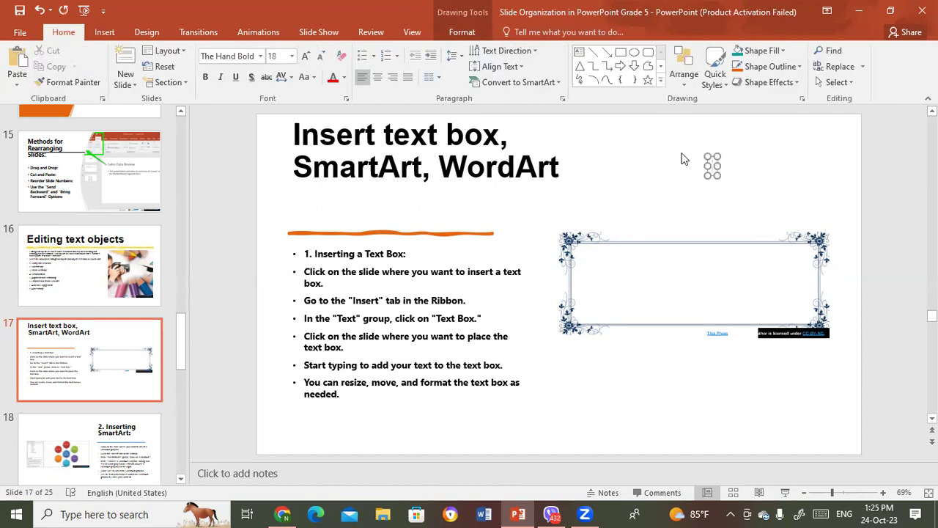
pyautogui.click(712, 173)
pyautogui.click(726, 171)
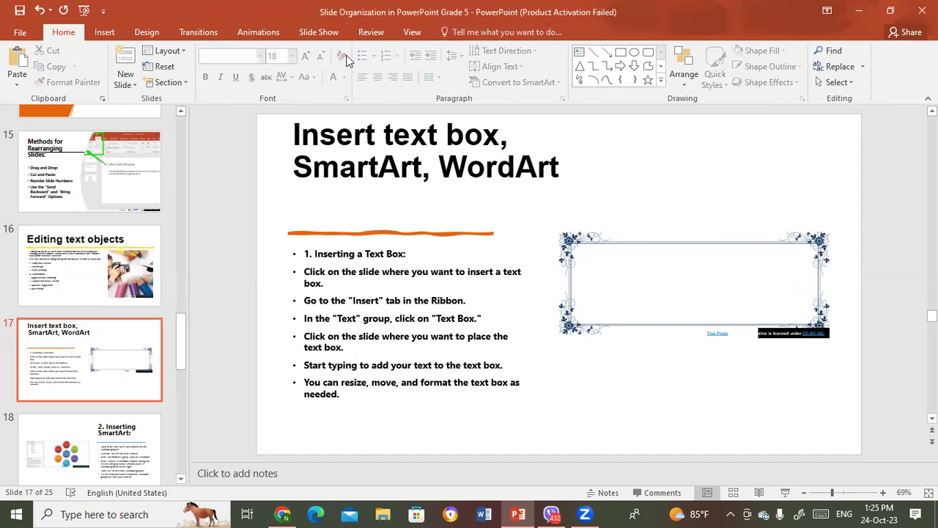
# Step: Insert a text box right of the title and drag it wider
pyautogui.click(103, 32)
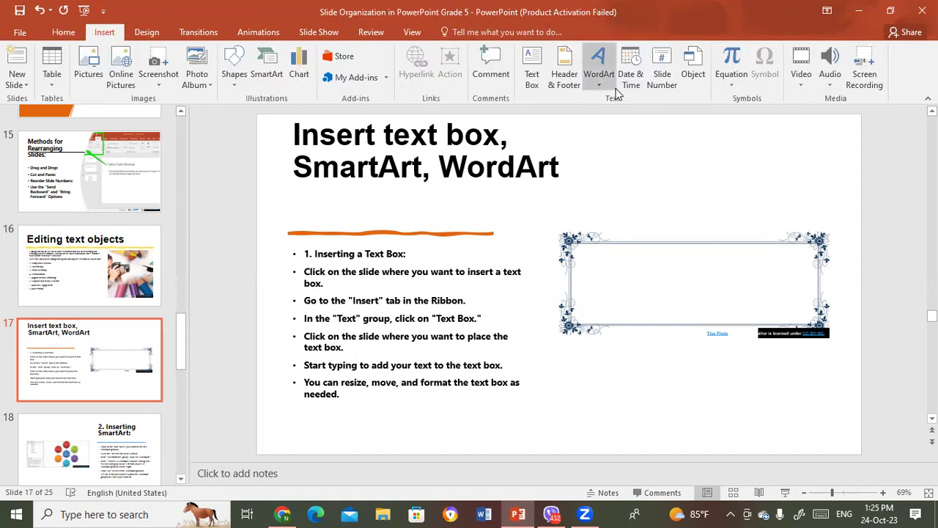
pyautogui.click(532, 76)
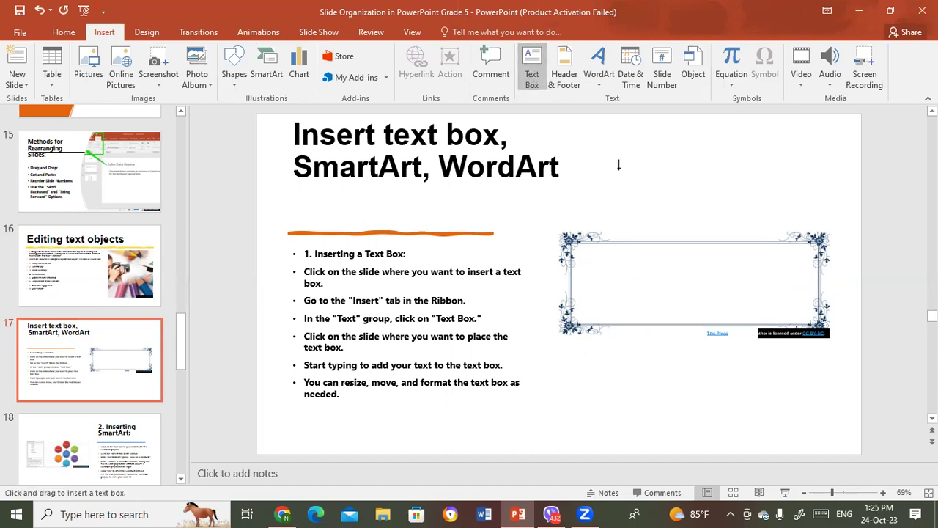
pyautogui.click(615, 154)
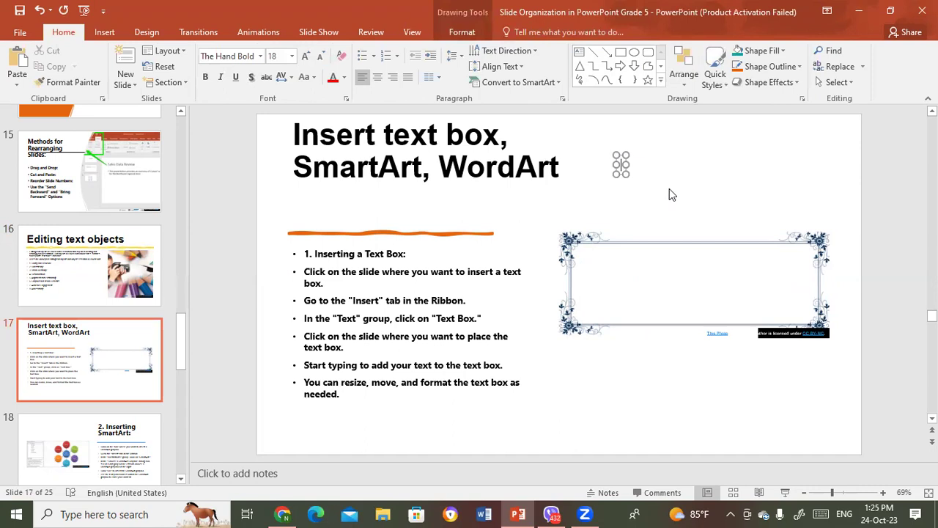
pyautogui.moveTo(627, 164)
pyautogui.mouseDown()
pyautogui.moveTo(774, 163)
pyautogui.moveTo(789, 133)
pyautogui.mouseUp()
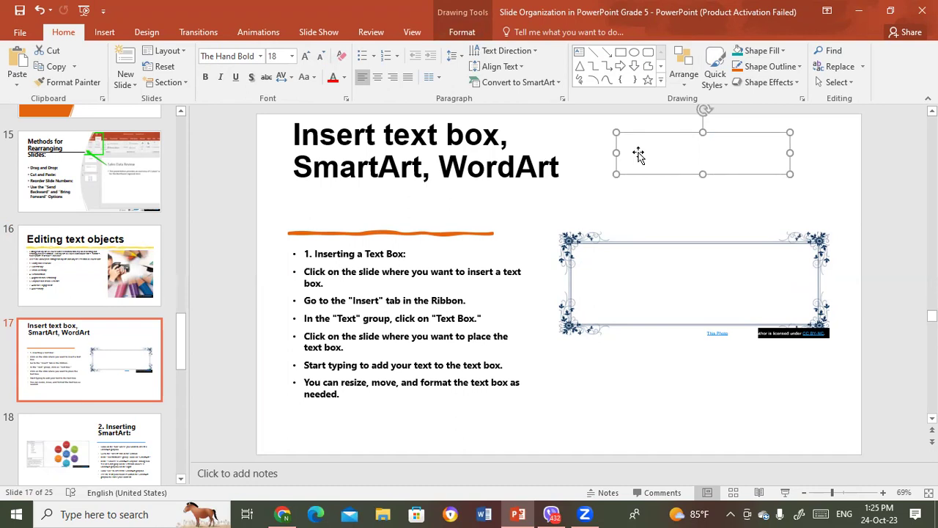
# Step: Type 'Text box' into the new box and reposition and resize it
pyautogui.click(638, 154)
pyautogui.write('Ins')
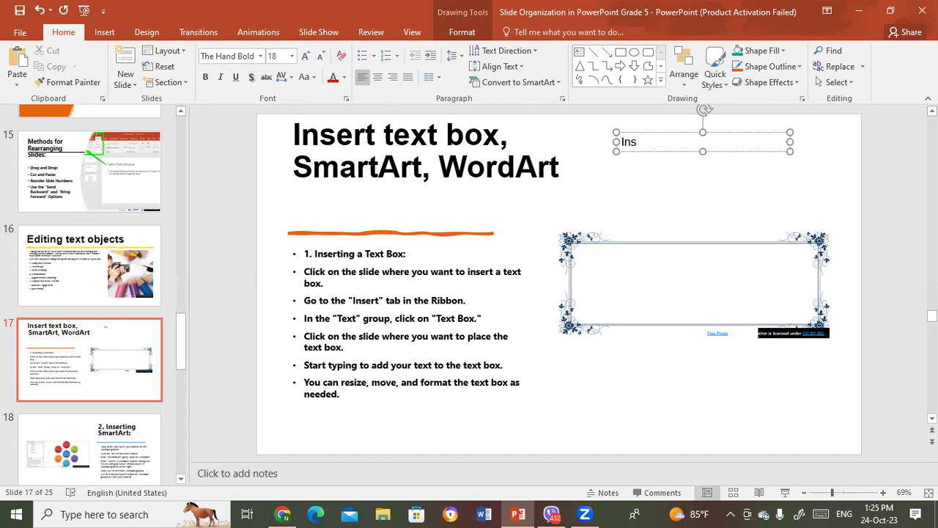
pyautogui.press('BackSpace')
pyautogui.press('BackSpace')
pyautogui.press('BackSpace')
pyautogui.write('Text box')
pyautogui.moveTo(610, 146)
pyautogui.mouseDown()
pyautogui.moveTo(590, 186)
pyautogui.moveTo(599, 182)
pyautogui.mouseUp()
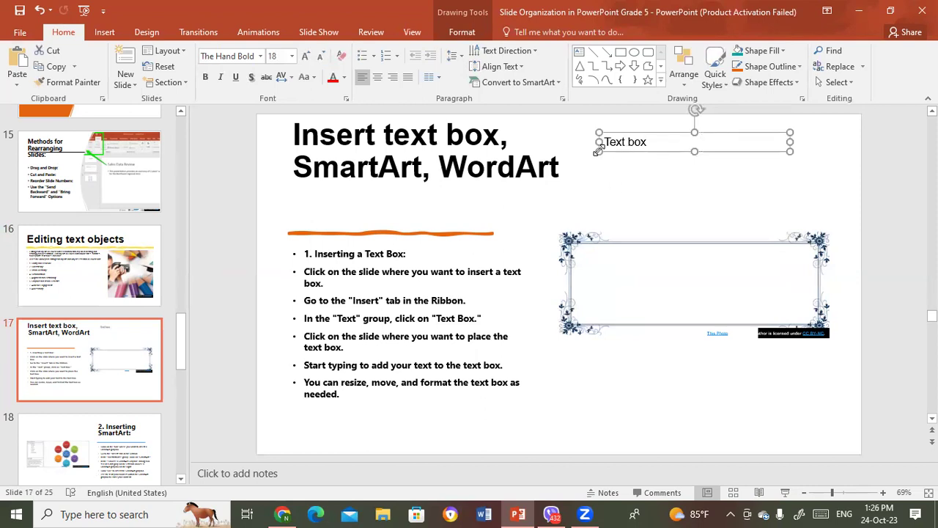
pyautogui.moveTo(599, 151); pyautogui.dragTo(563, 180)
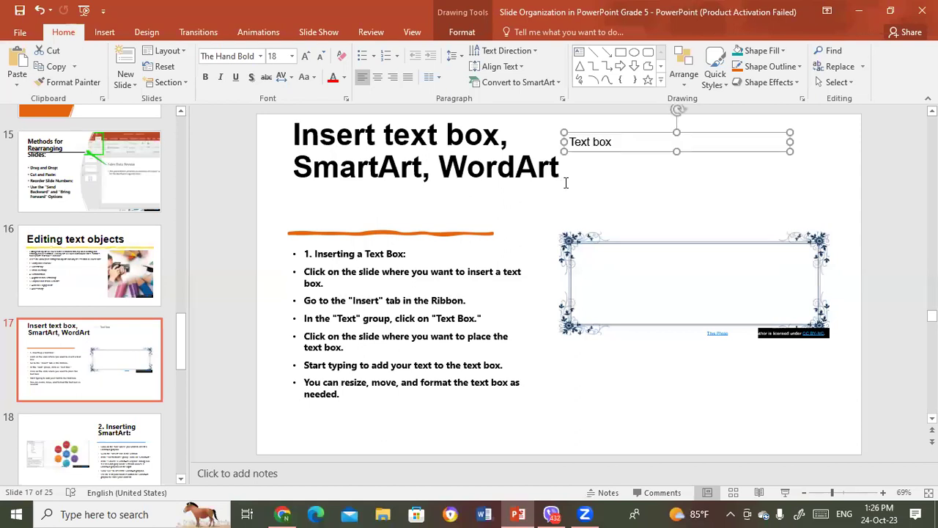
pyautogui.moveTo(677, 133); pyautogui.dragTo(678, 130)
# Step: Make 'Text box' red, bold, italic and underlined, then delete the whole text box
pyautogui.click(612, 141)
pyautogui.moveTo(613, 141); pyautogui.dragTo(549, 142)
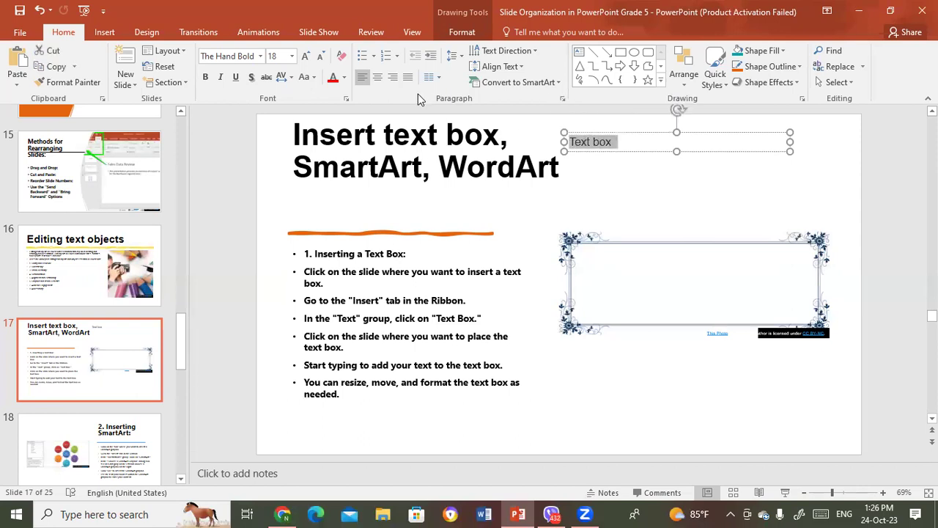
pyautogui.click(334, 80)
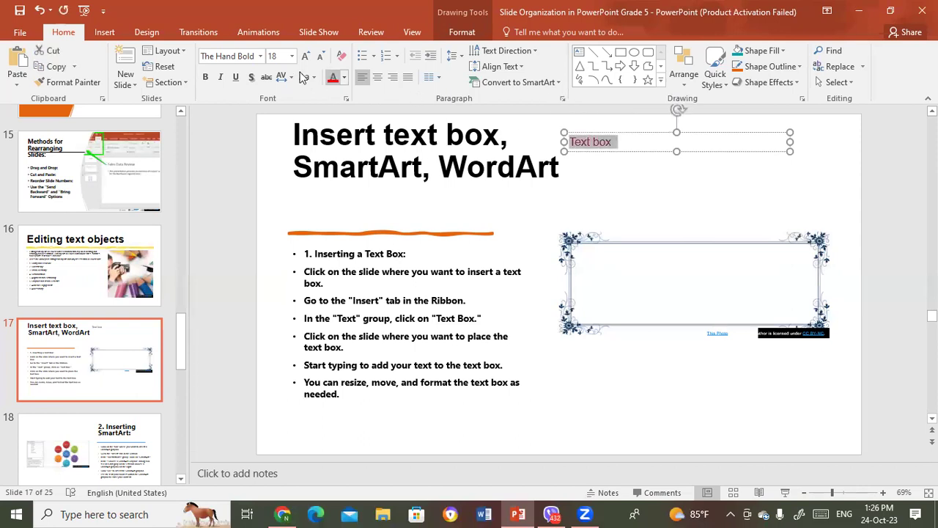
pyautogui.click(208, 79)
pyautogui.click(221, 78)
pyautogui.click(236, 77)
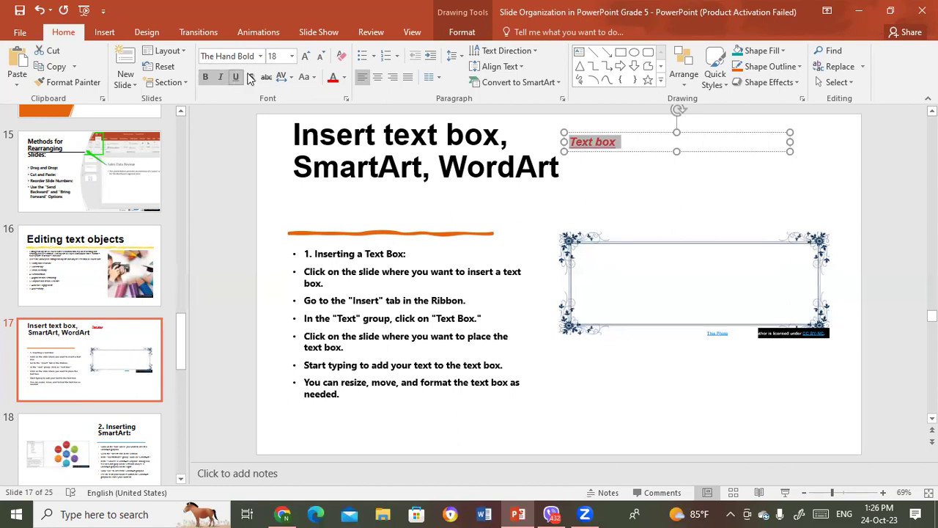
pyautogui.click(599, 132)
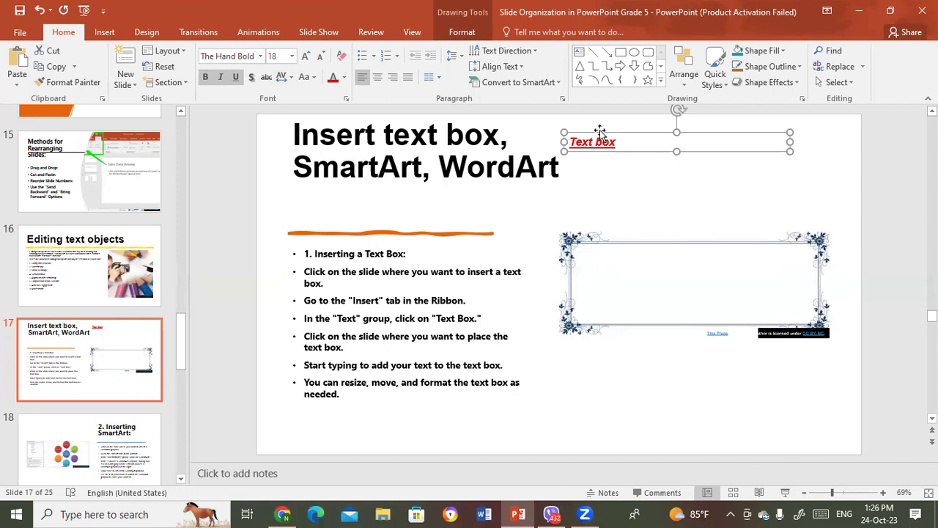
pyautogui.press('Delete')
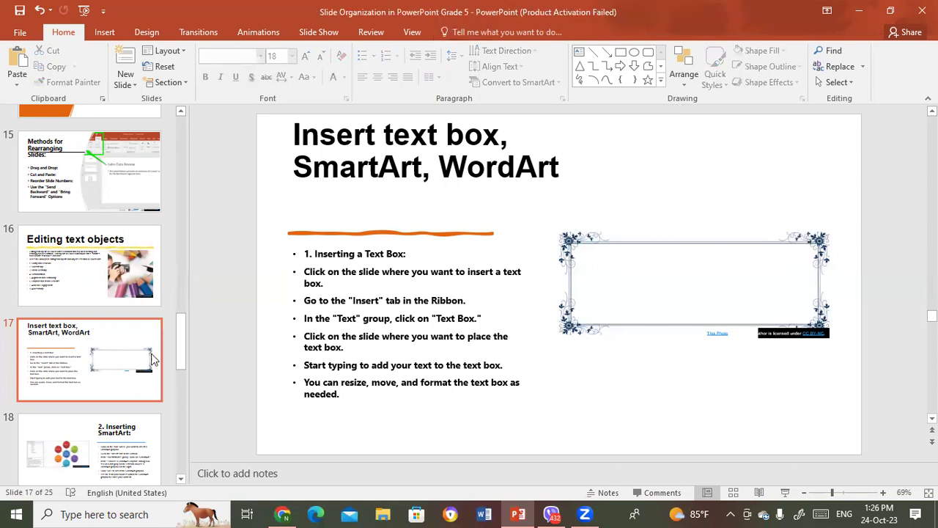
# Step: Open slide 18, 'Inserting SmartArt', and launch the SmartArt graphic chooser
pyautogui.click(108, 438)
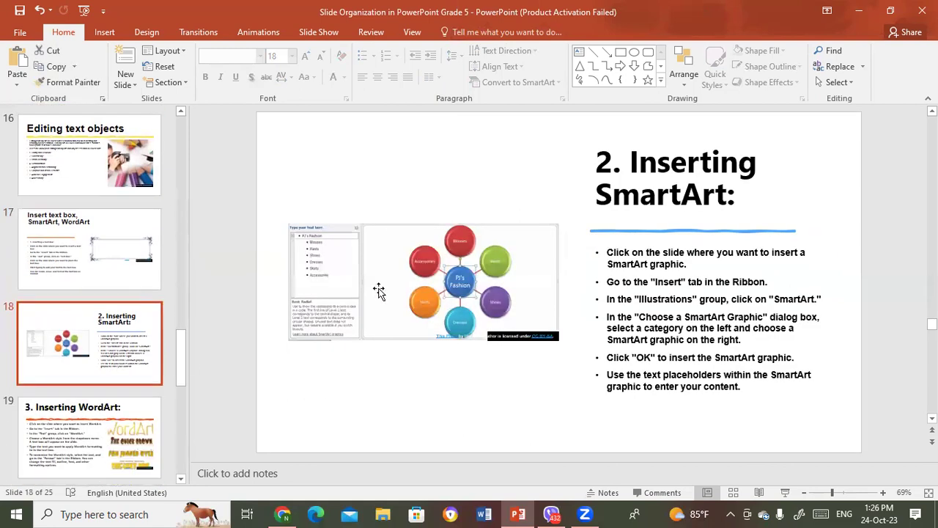
pyautogui.click(108, 31)
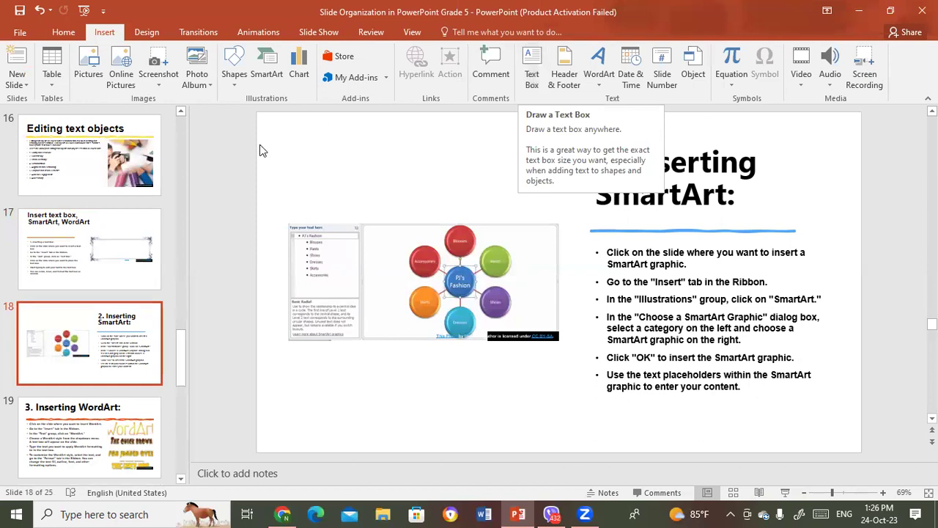
pyautogui.click(266, 66)
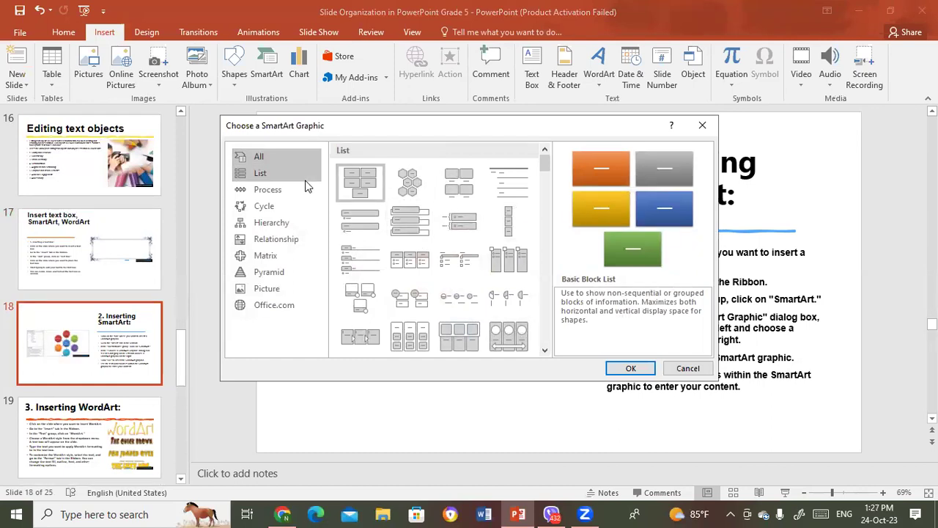
# Step: Browse the SmartArt categories, then insert the Vertical Box List layout from All
pyautogui.click(266, 190)
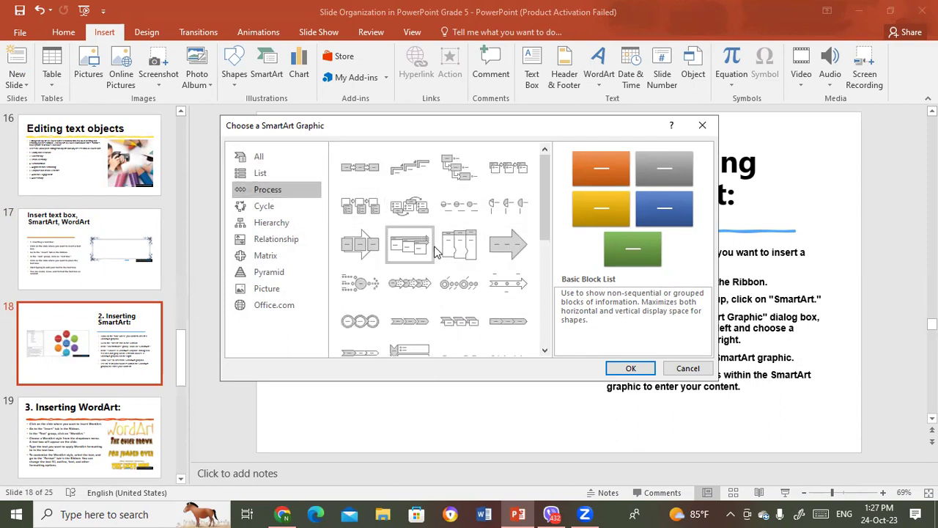
pyautogui.click(268, 207)
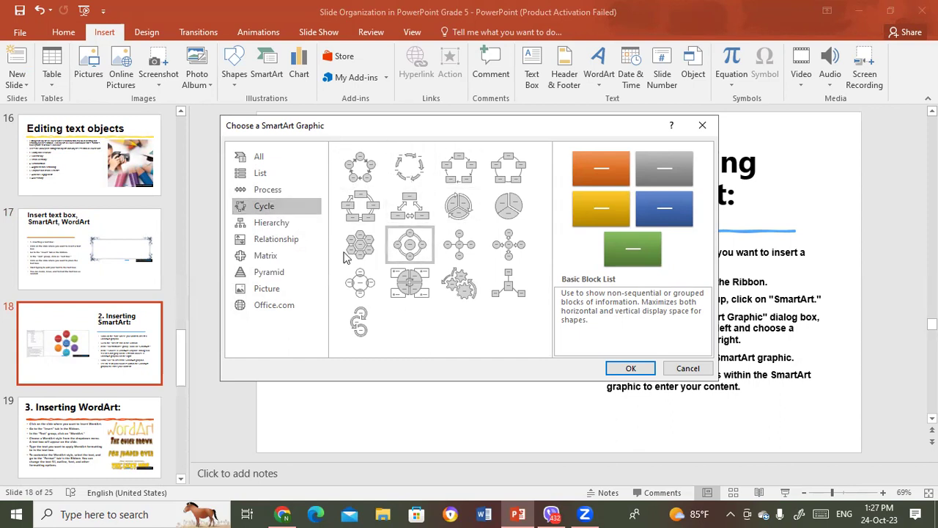
pyautogui.click(266, 173)
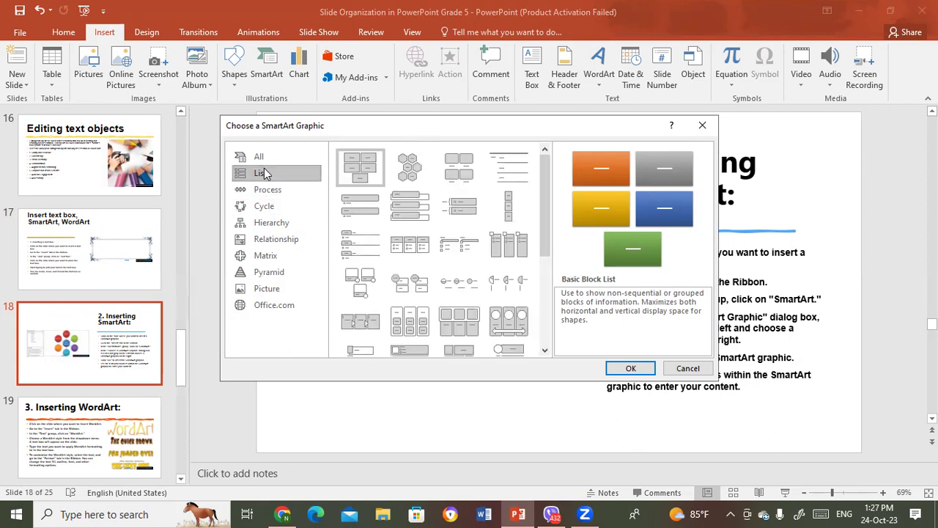
pyautogui.click(279, 238)
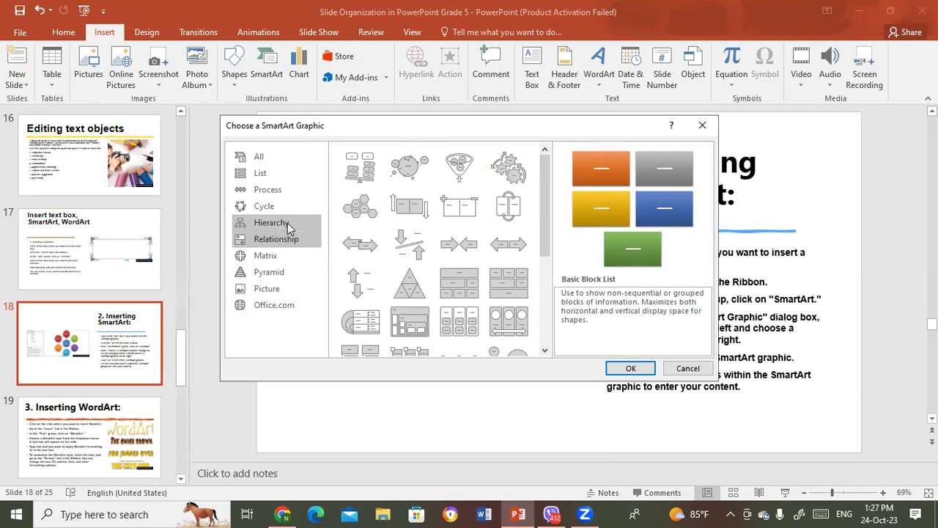
pyautogui.click(265, 262)
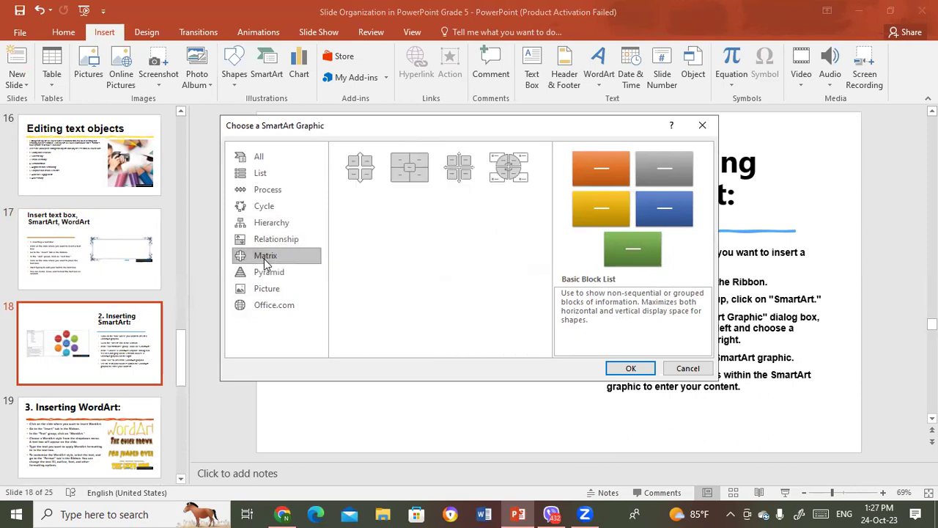
pyautogui.click(277, 274)
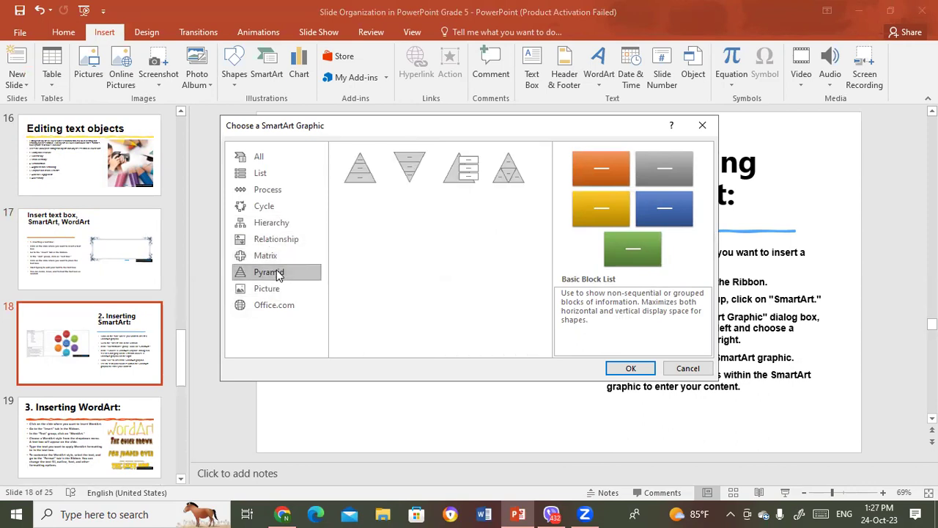
pyautogui.click(268, 289)
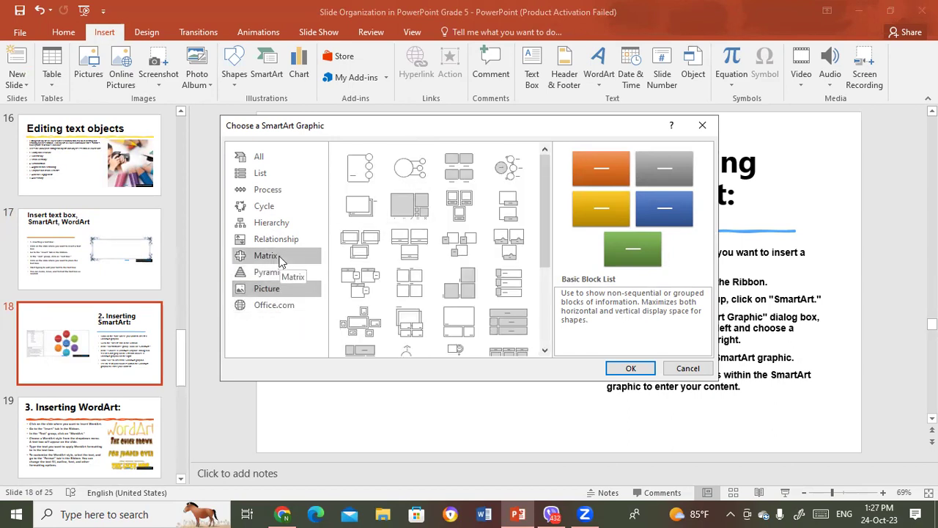
pyautogui.click(259, 160)
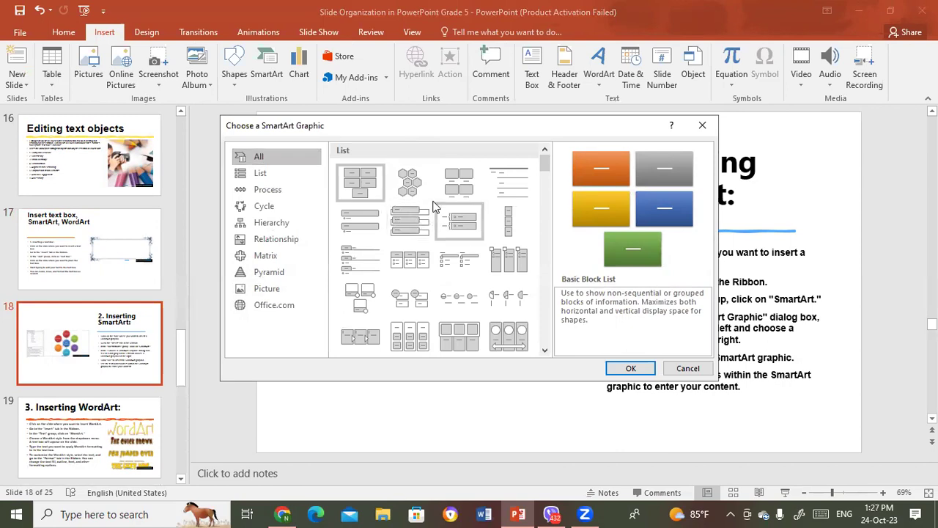
pyautogui.click(408, 227)
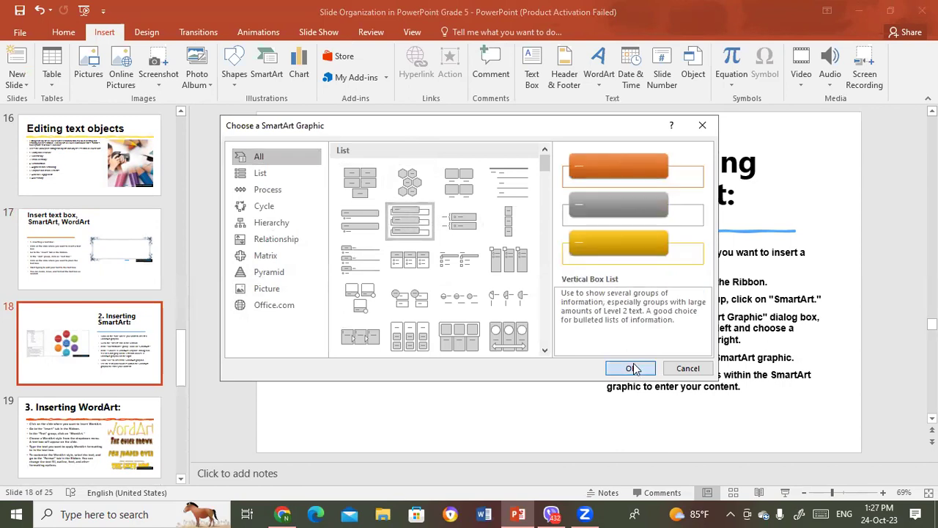
pyautogui.click(632, 368)
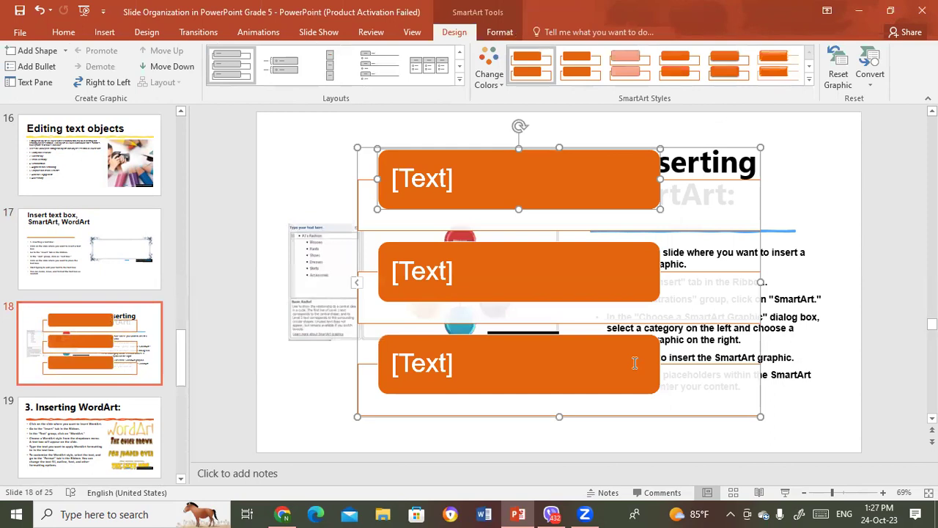
# Step: Undo the Vertical Box List SmartArt on slide 18 and open slide 19, 'Inserting WordArt'
pyautogui.hotkey('ctrl', 'z')
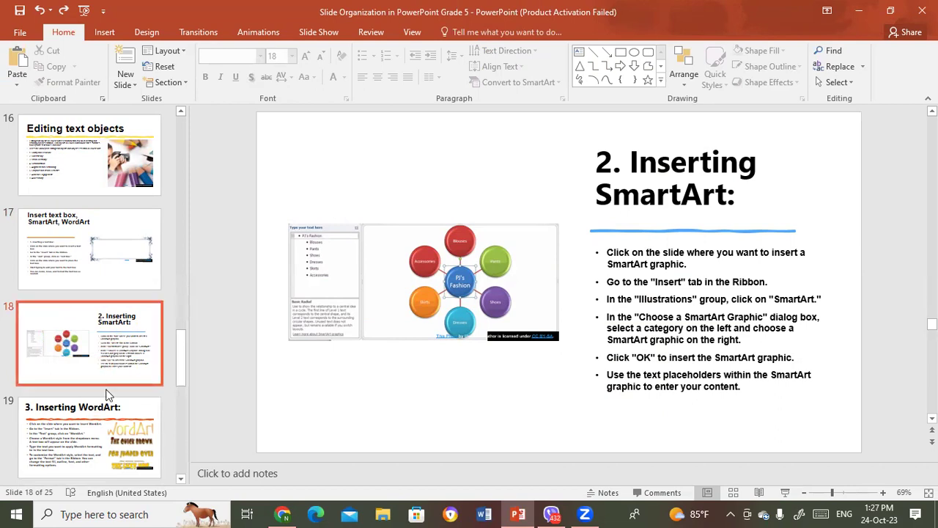
pyautogui.click(87, 419)
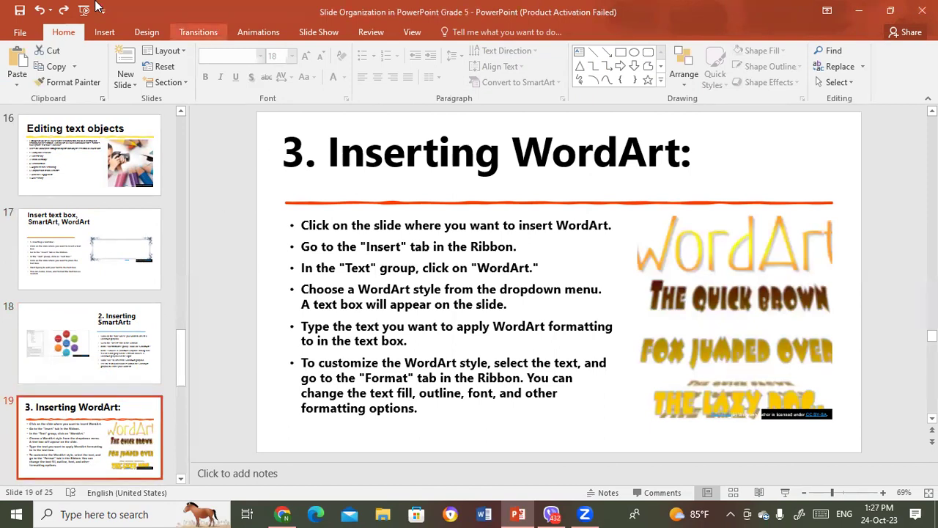
pyautogui.click(101, 33)
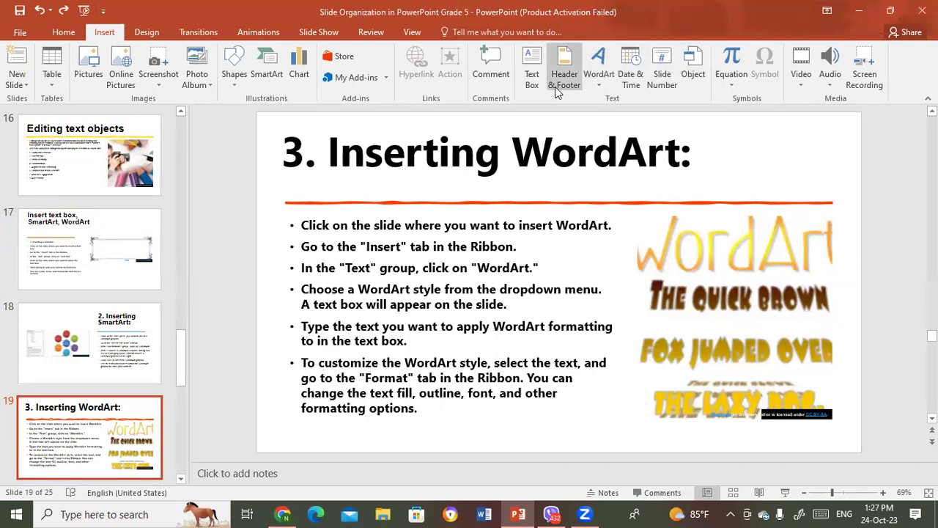
# Step: Insert green-style WordArt 'Inserting Word Art' and fit it on one line under the title
pyautogui.click(603, 76)
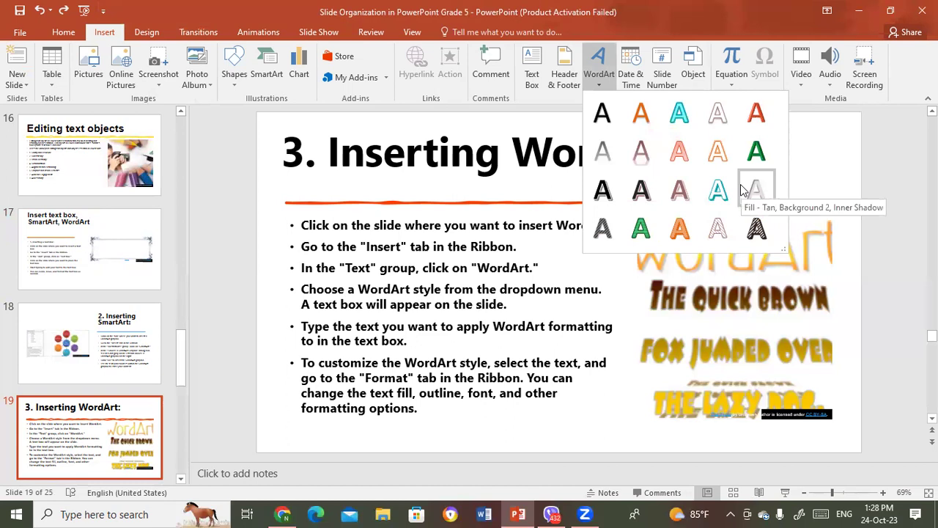
pyautogui.click(642, 218)
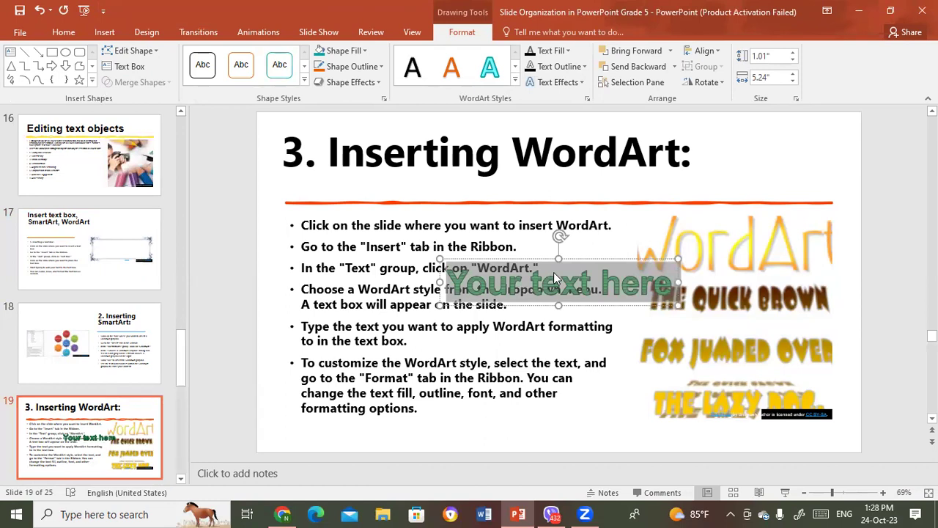
pyautogui.write('Inserting Word')
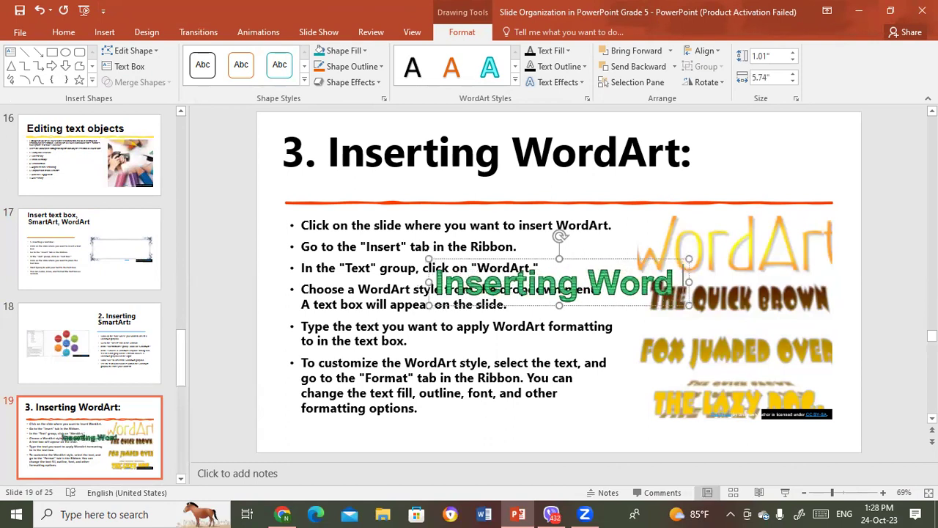
pyautogui.write(' Art')
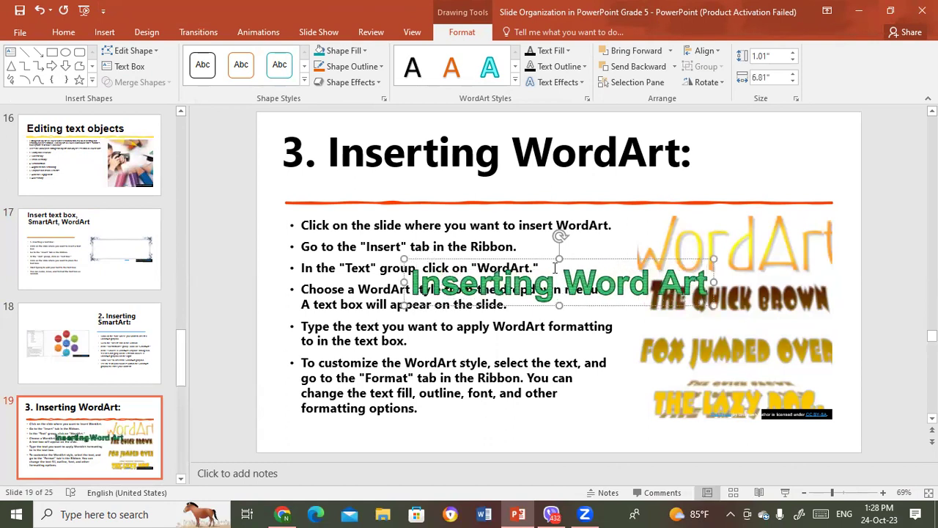
pyautogui.moveTo(546, 261); pyautogui.dragTo(639, 164)
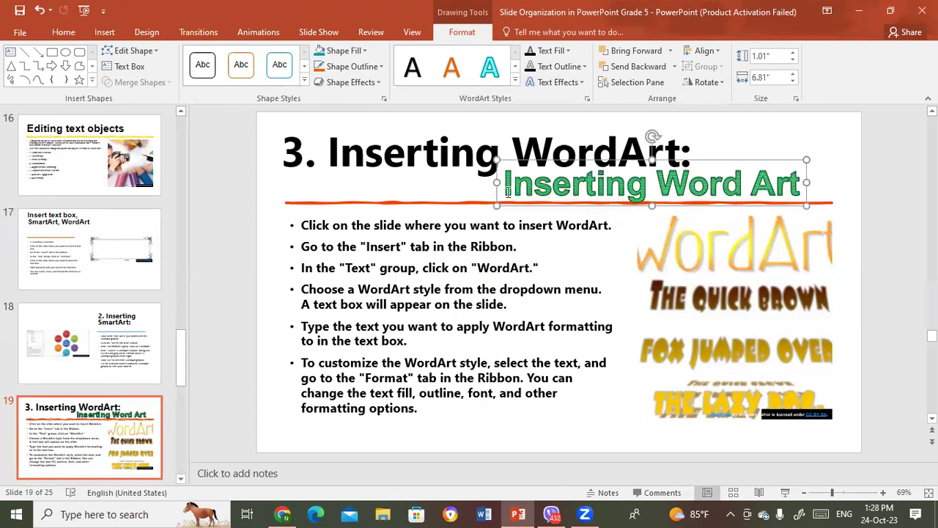
pyautogui.moveTo(496, 183); pyautogui.dragTo(521, 192)
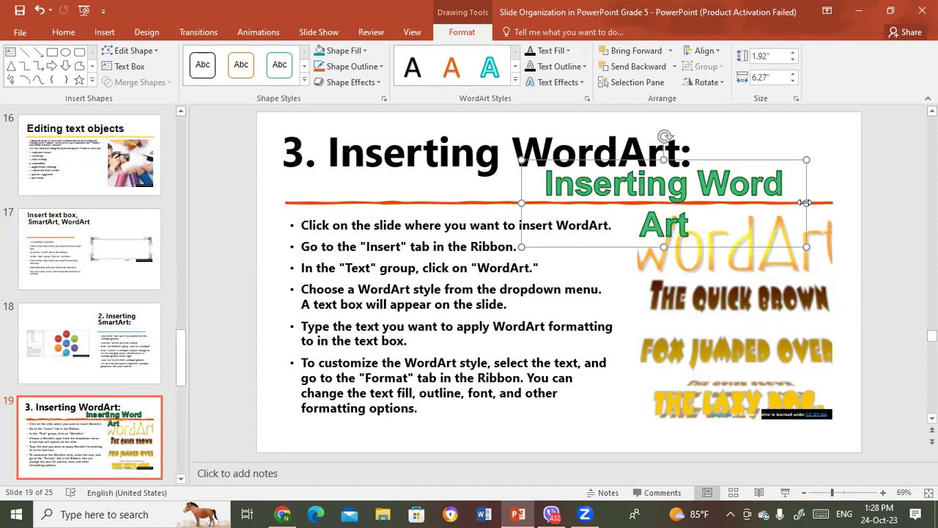
pyautogui.moveTo(805, 203); pyautogui.dragTo(852, 177)
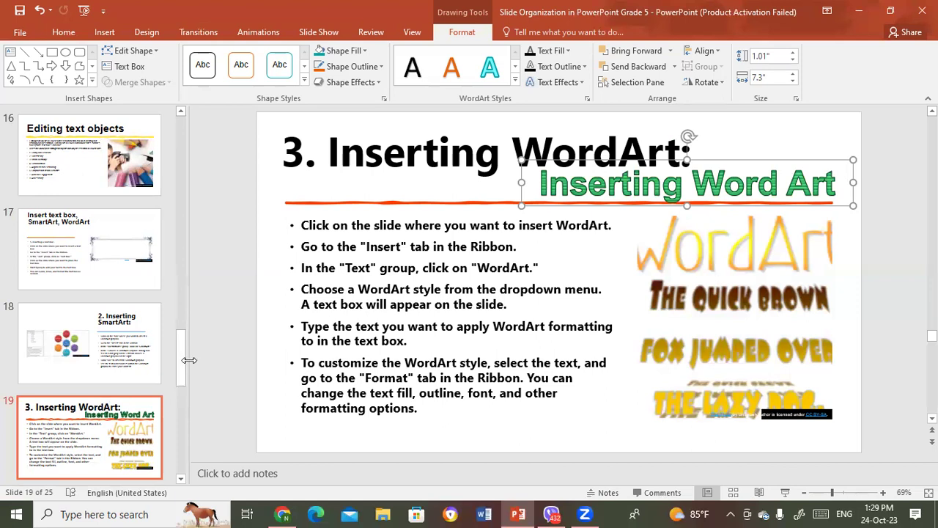
# Step: Open slide 21, 'Inserting Shapes and objects', and show the Shapes gallery
pyautogui.moveTo(183, 360); pyautogui.dragTo(185, 380)
pyautogui.scroll(-1, 183, 374)
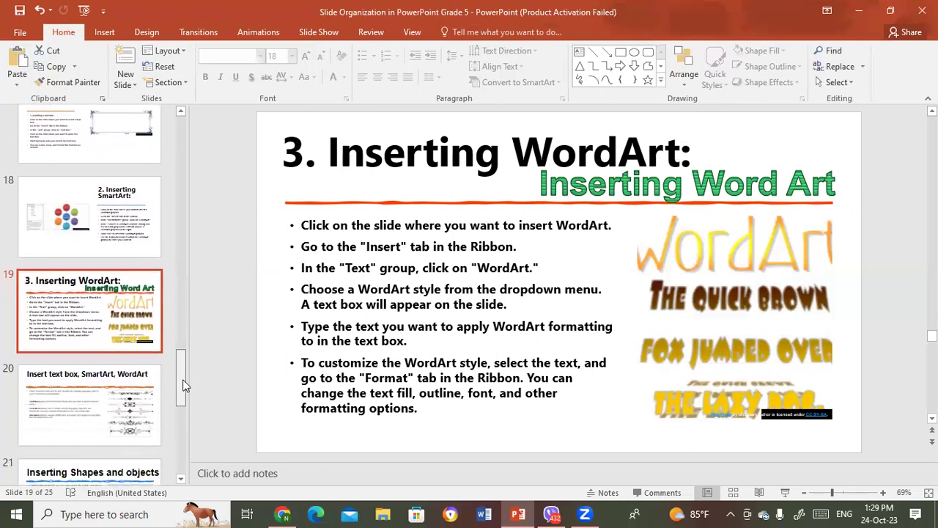
pyautogui.scroll(-2, 183, 377)
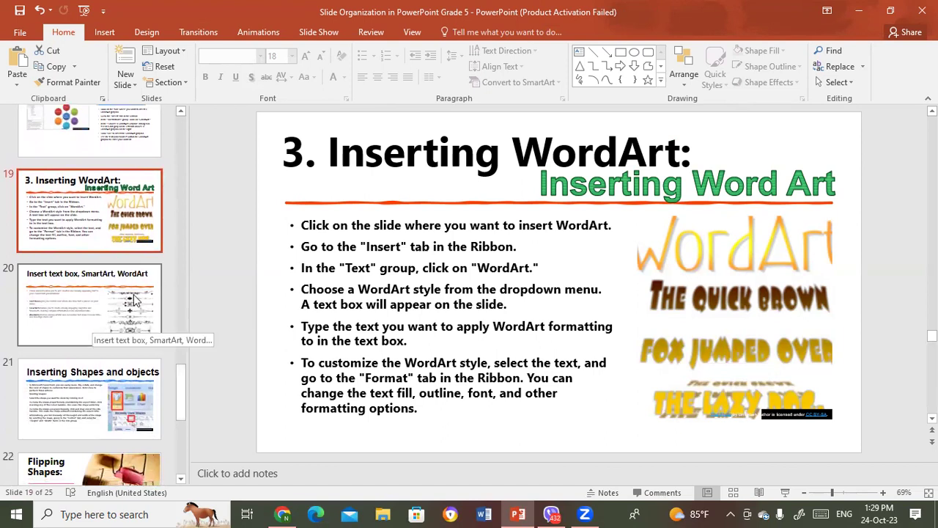
pyautogui.click(71, 392)
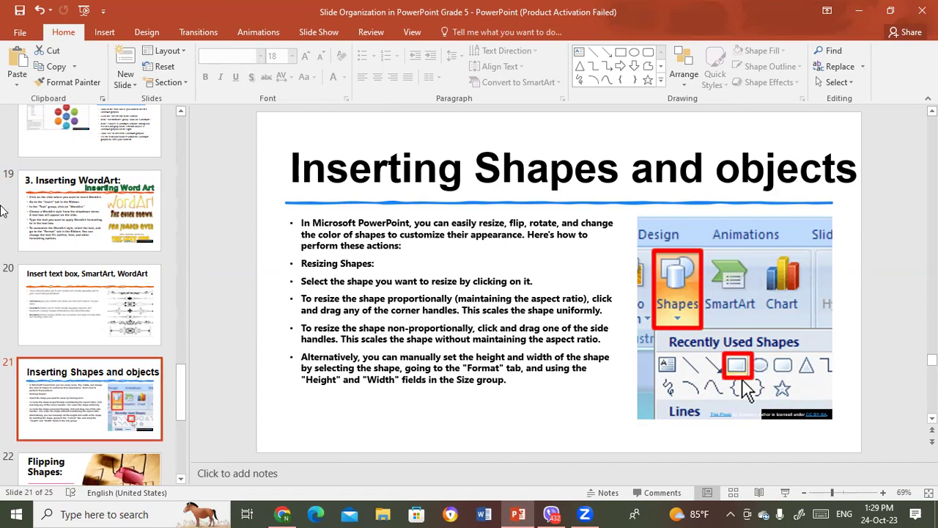
pyautogui.click(102, 32)
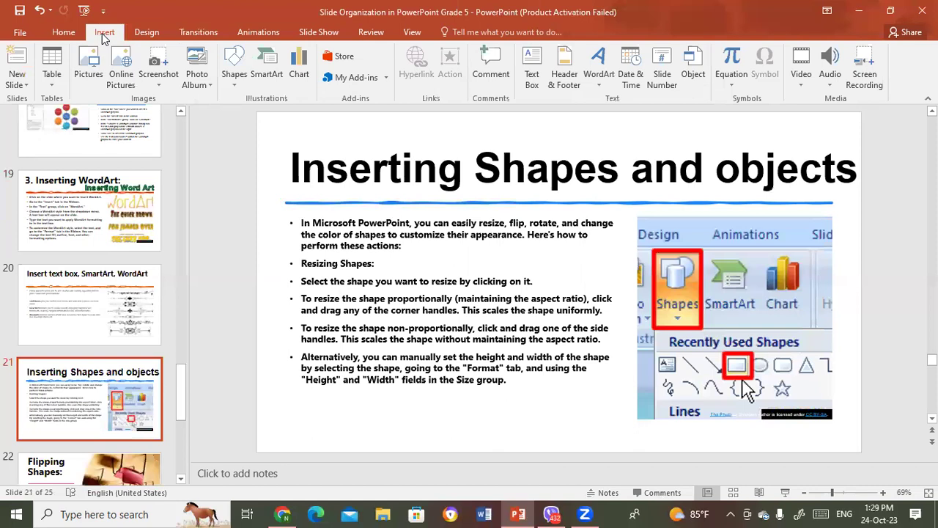
pyautogui.click(231, 79)
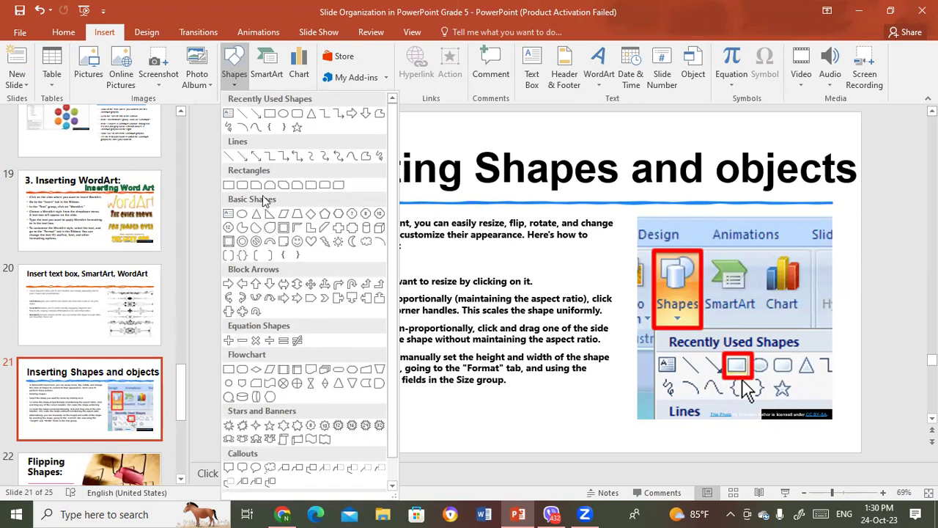
# Step: Draw a star shape and place it beside 'Resizing Shapes' on slide 21
pyautogui.click(296, 125)
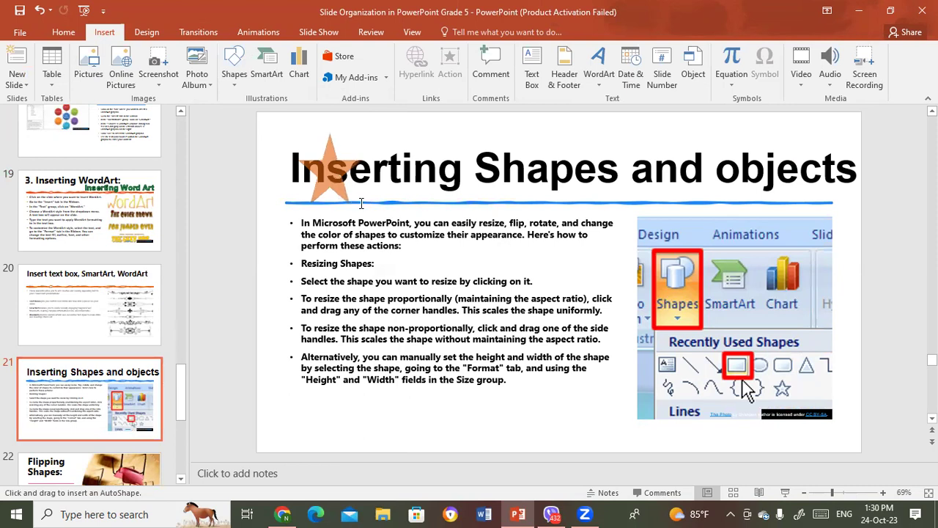
pyautogui.moveTo(338, 138); pyautogui.dragTo(362, 204)
pyautogui.moveTo(334, 169)
pyautogui.mouseDown()
pyautogui.moveTo(288, 259)
pyautogui.moveTo(293, 249)
pyautogui.mouseUp()
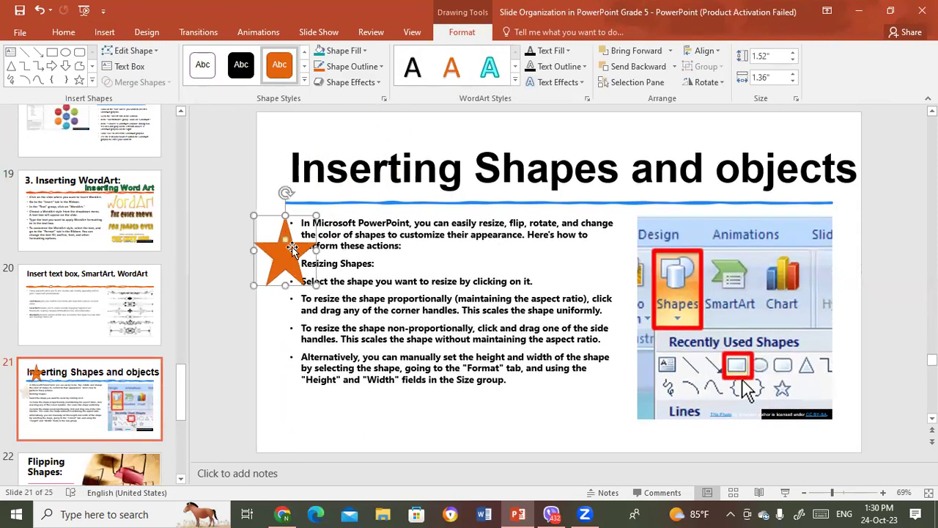
# Step: Fill the star brown and give it a black outline
pyautogui.click(370, 68)
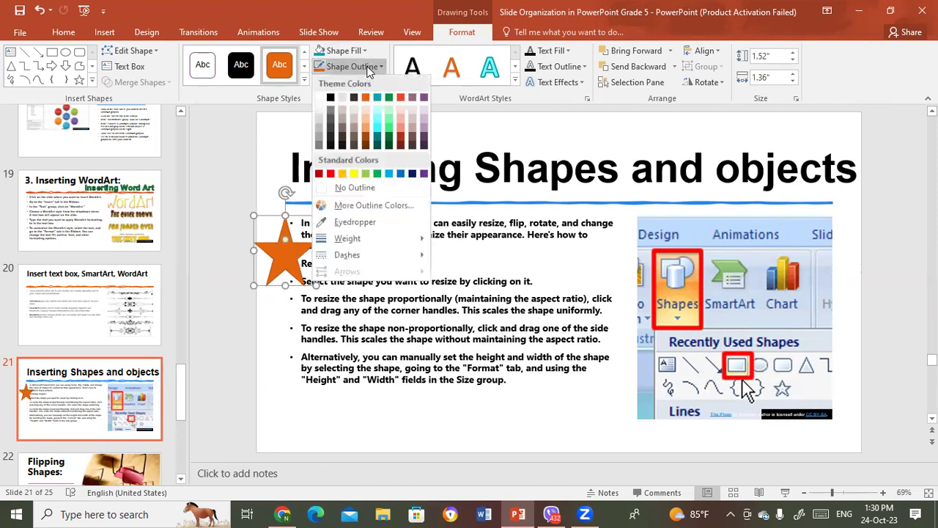
pyautogui.click(364, 54)
pyautogui.click(364, 53)
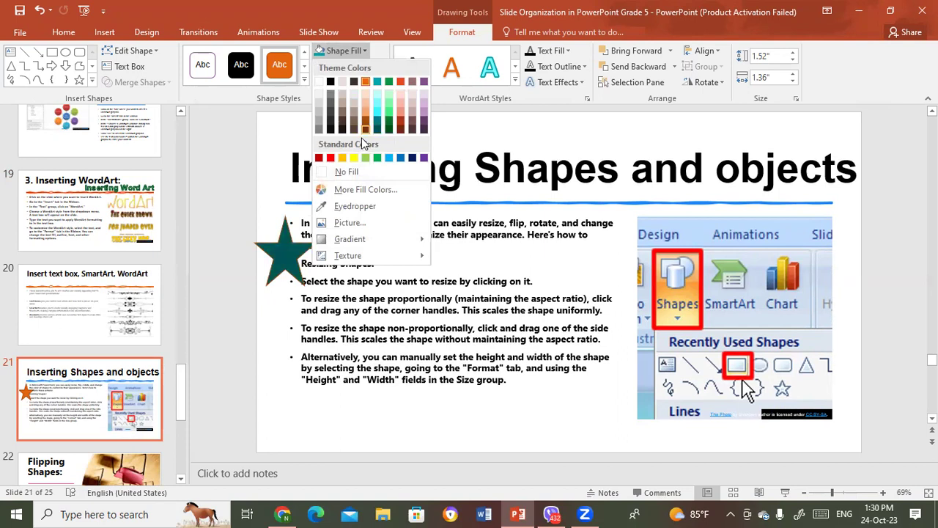
pyautogui.click(369, 129)
pyautogui.click(358, 67)
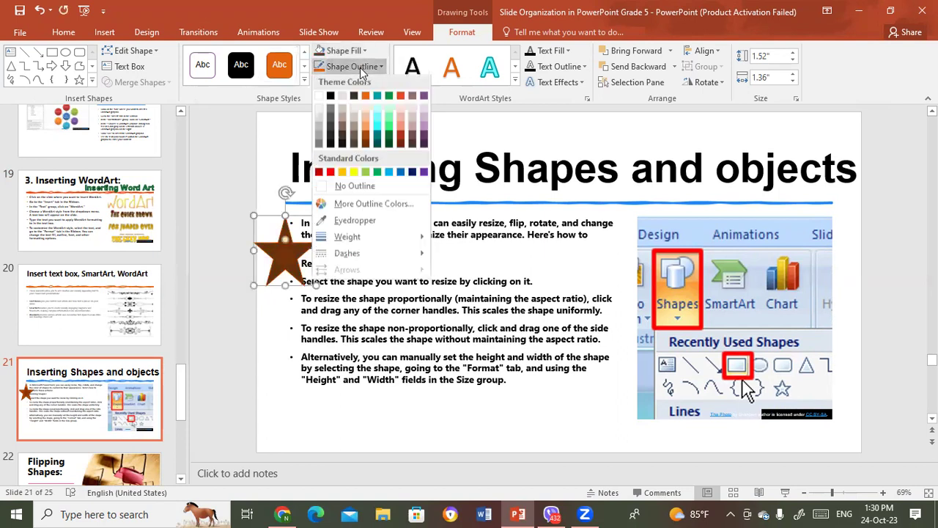
pyautogui.click(331, 103)
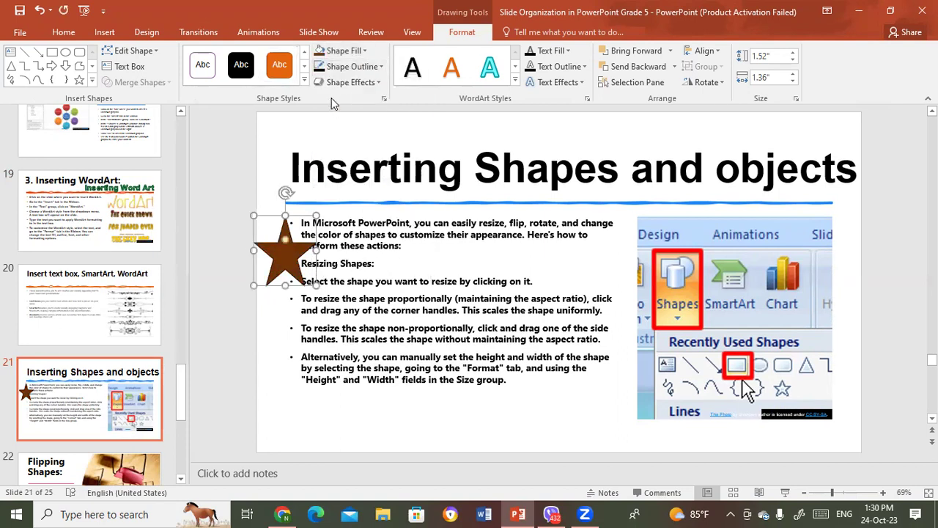
# Step: Add a reflection variation beneath the star from Shape Effects
pyautogui.click(353, 83)
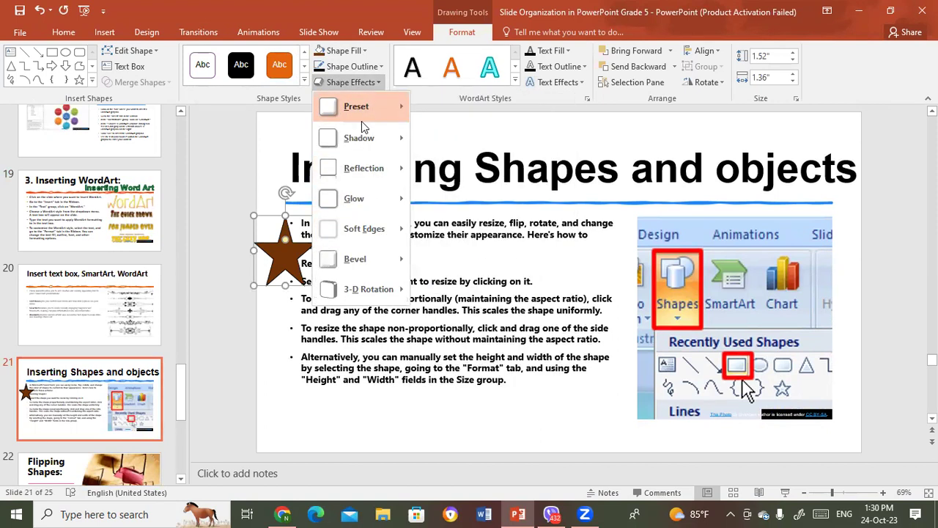
pyautogui.moveTo(369, 152)
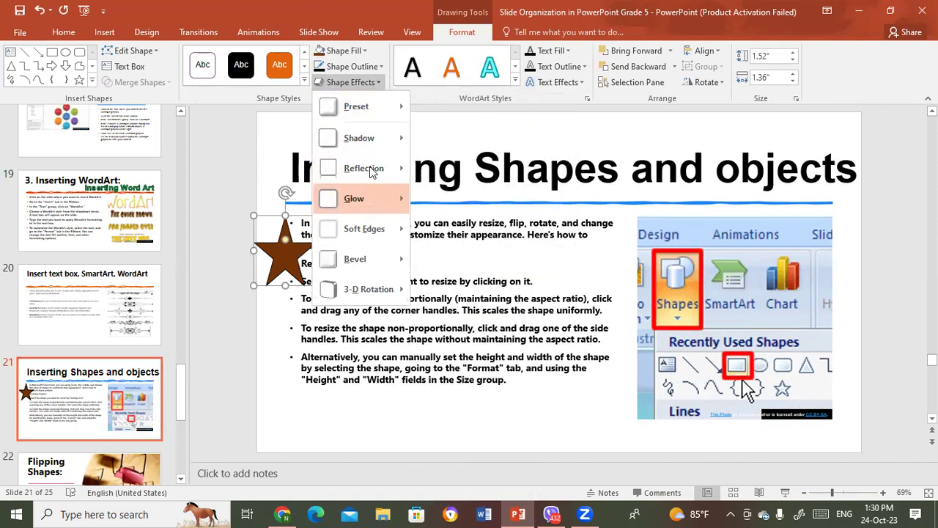
pyautogui.moveTo(369, 168)
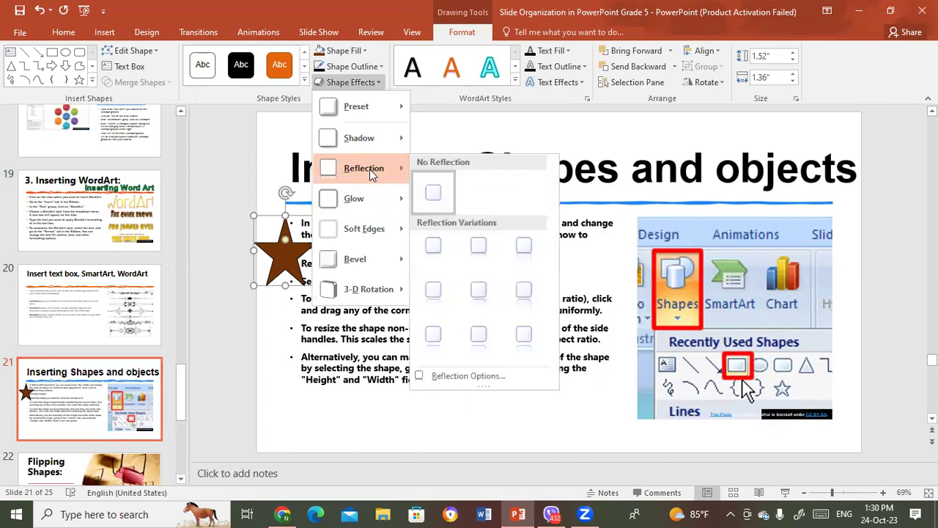
pyautogui.click(478, 245)
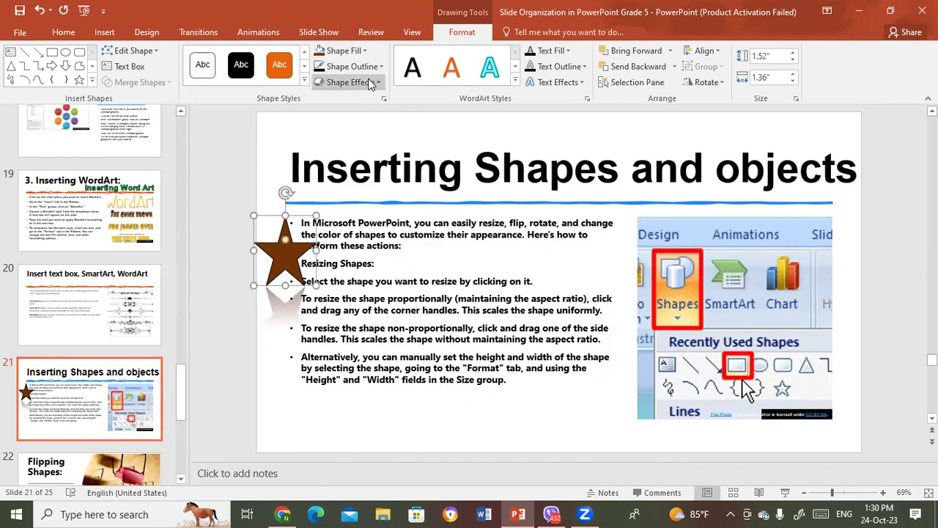
pyautogui.click(349, 82)
pyautogui.moveTo(362, 264)
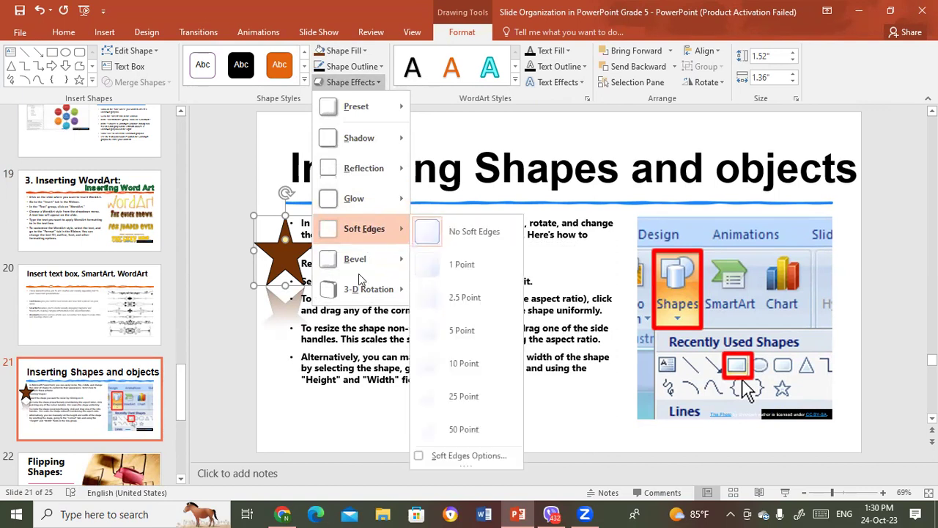
pyautogui.moveTo(364, 290)
pyautogui.click(293, 190)
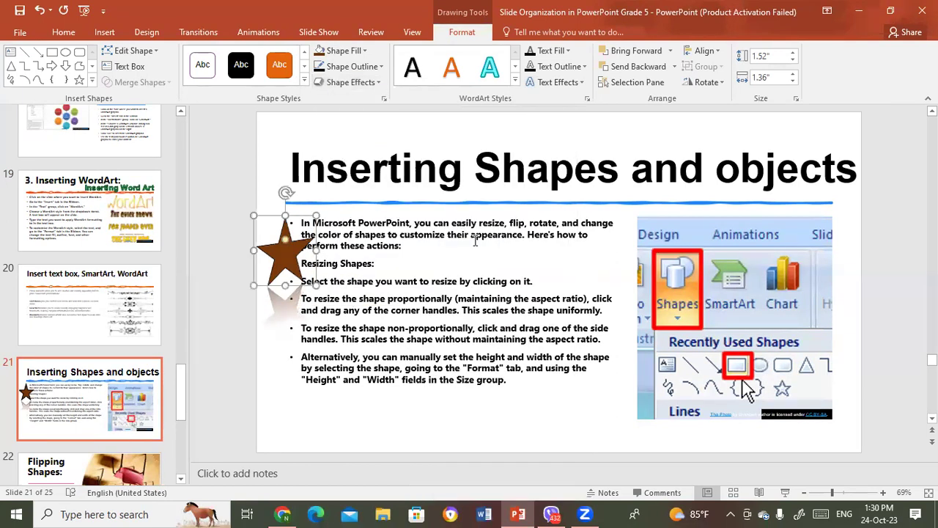
pyautogui.click(336, 85)
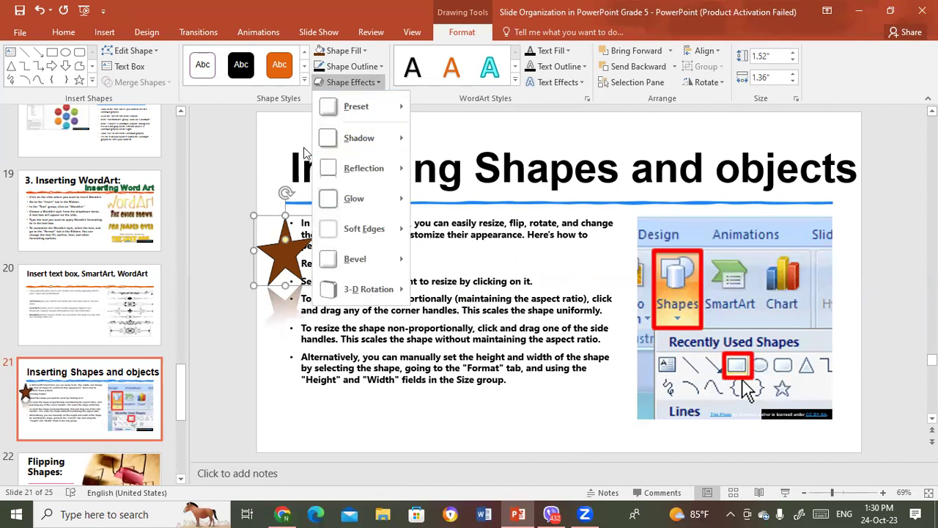
# Step: Resize the star from its top-left corner handle to about 1.81" by 2.14"
pyautogui.click(272, 242)
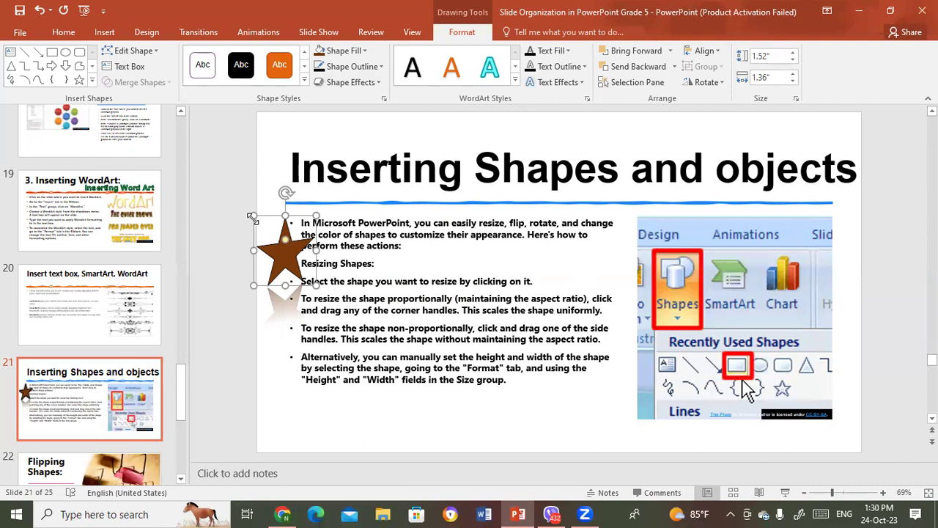
pyautogui.moveTo(252, 215)
pyautogui.mouseDown()
pyautogui.moveTo(219, 199)
pyautogui.moveTo(260, 184)
pyautogui.moveTo(211, 191)
pyautogui.mouseUp()
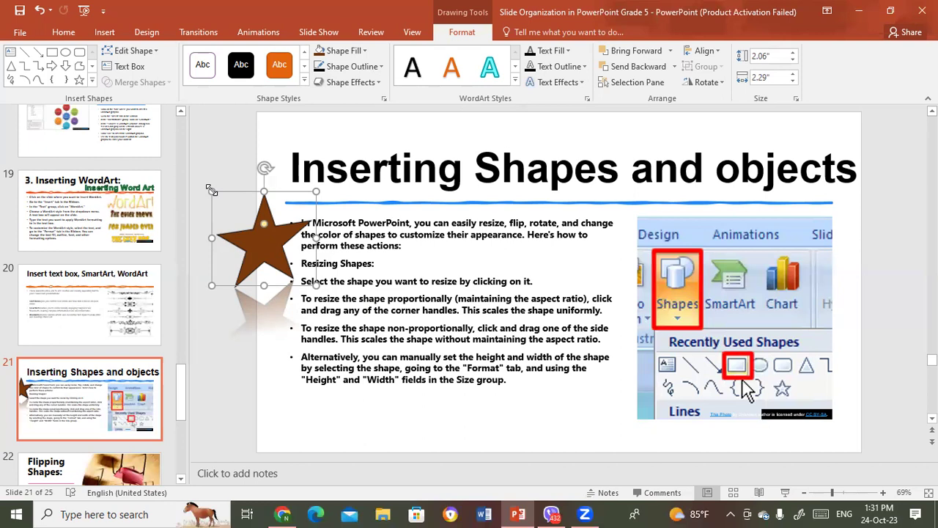
pyautogui.moveTo(211, 189); pyautogui.dragTo(211, 190)
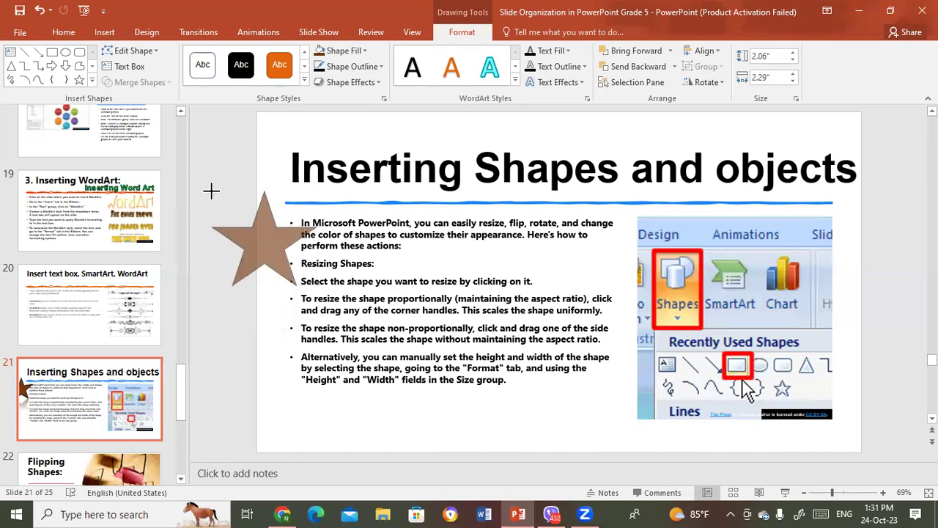
pyautogui.moveTo(212, 191); pyautogui.dragTo(207, 186)
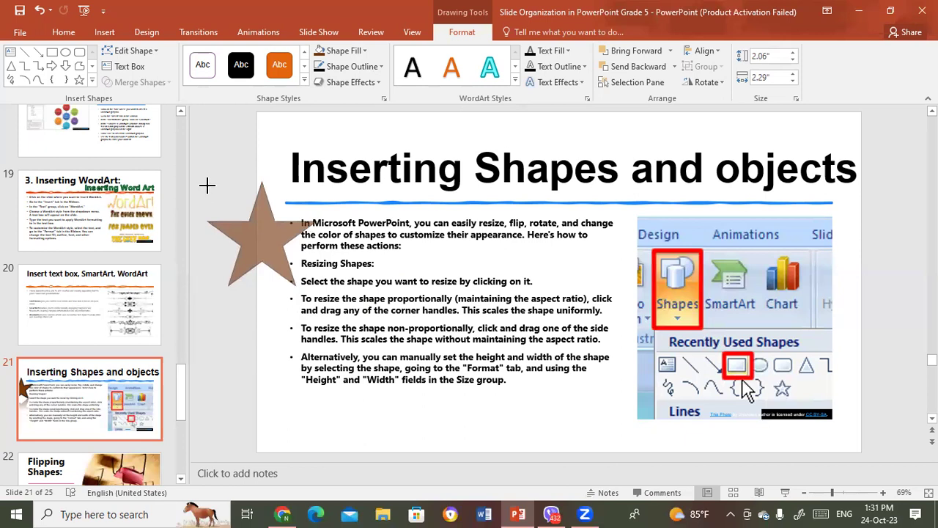
pyautogui.moveTo(207, 185)
pyautogui.mouseDown()
pyautogui.moveTo(232, 203)
pyautogui.moveTo(222, 204)
pyautogui.mouseUp()
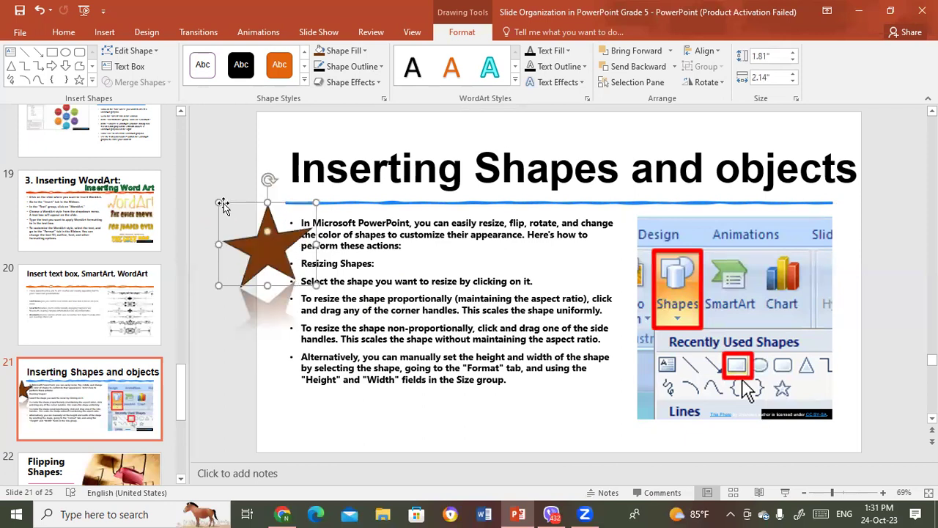
# Step: Open Format Shape for the star and expand Size: height 1.81", width 2.14", rotation 0°
pyautogui.rightClick(268, 247)
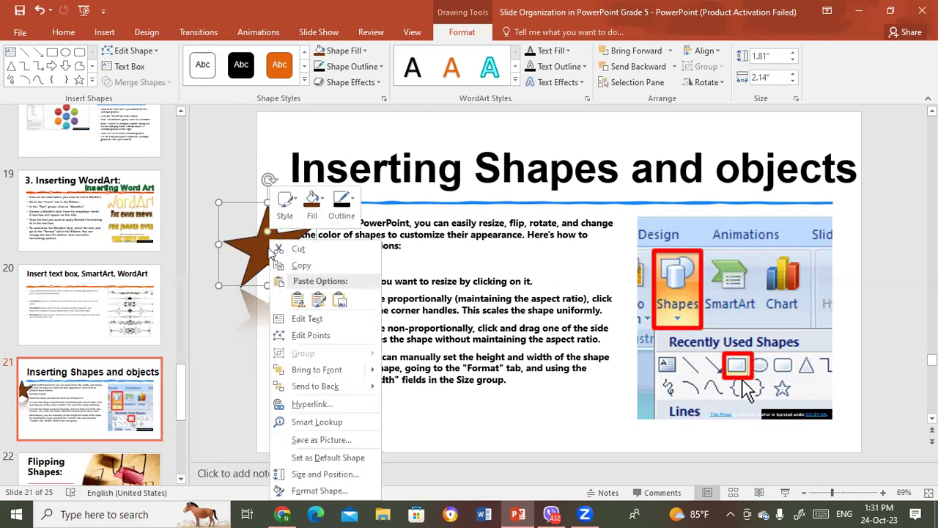
pyautogui.click(324, 493)
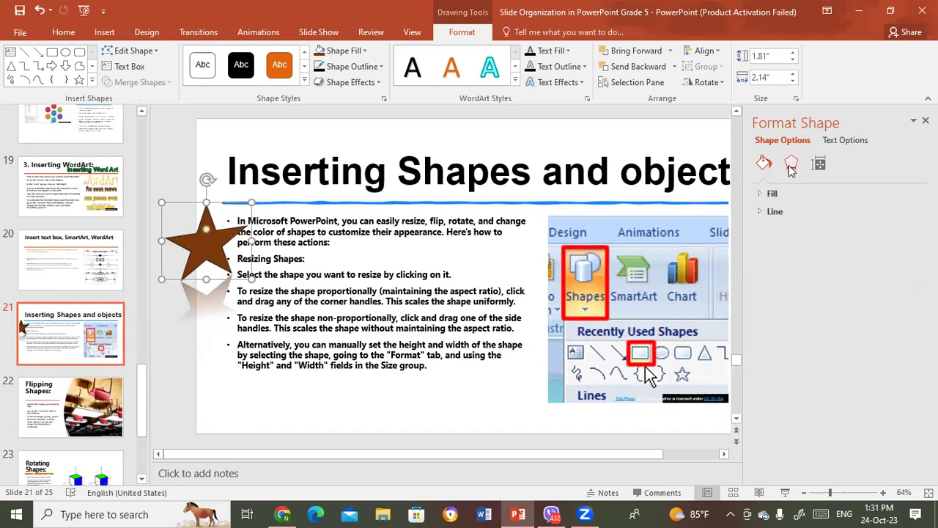
pyautogui.click(790, 163)
pyautogui.click(818, 164)
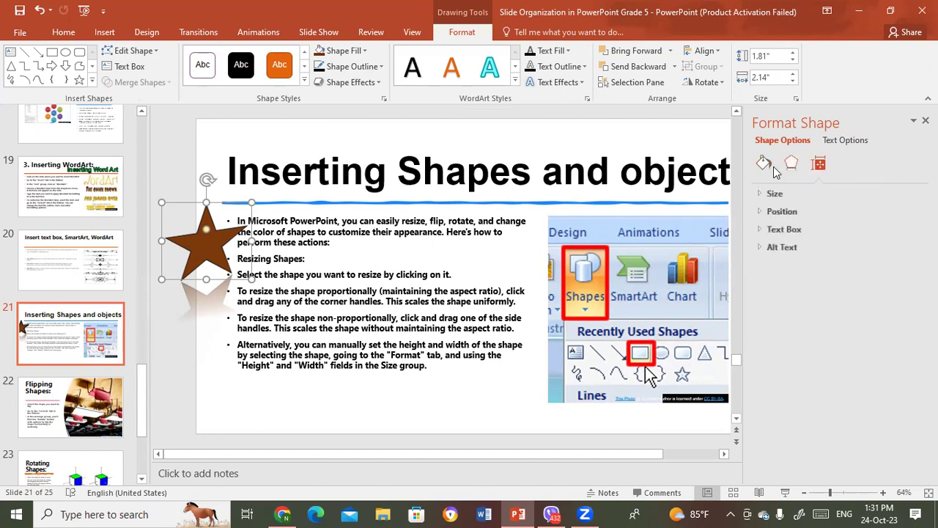
pyautogui.click(775, 193)
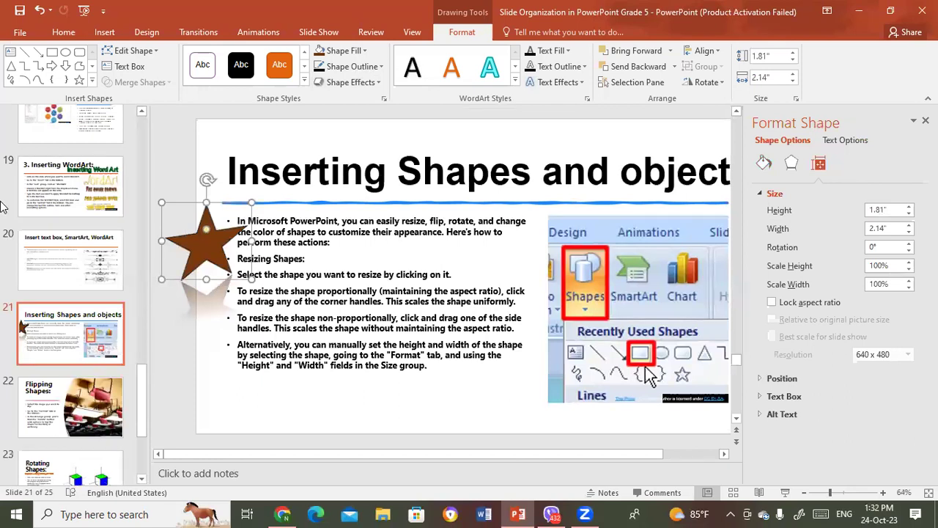
pyautogui.rightClick(206, 233)
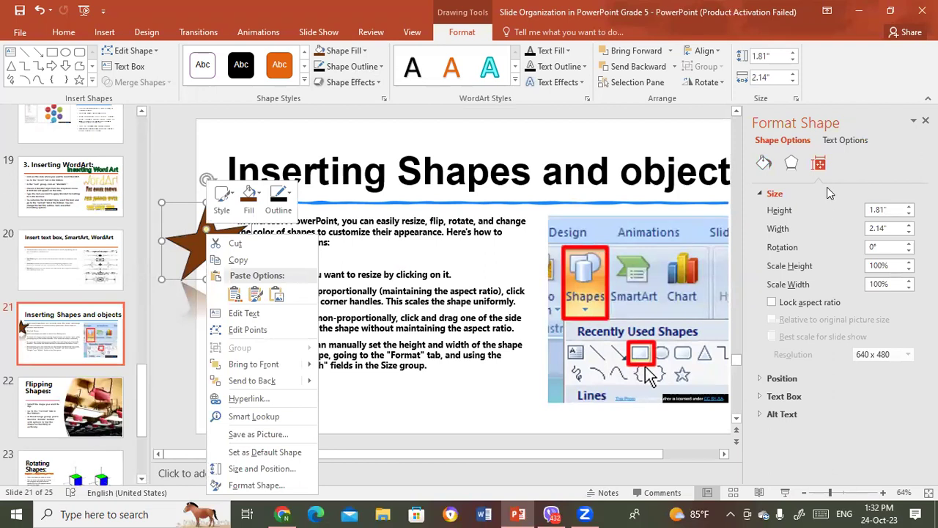
pyautogui.click(863, 156)
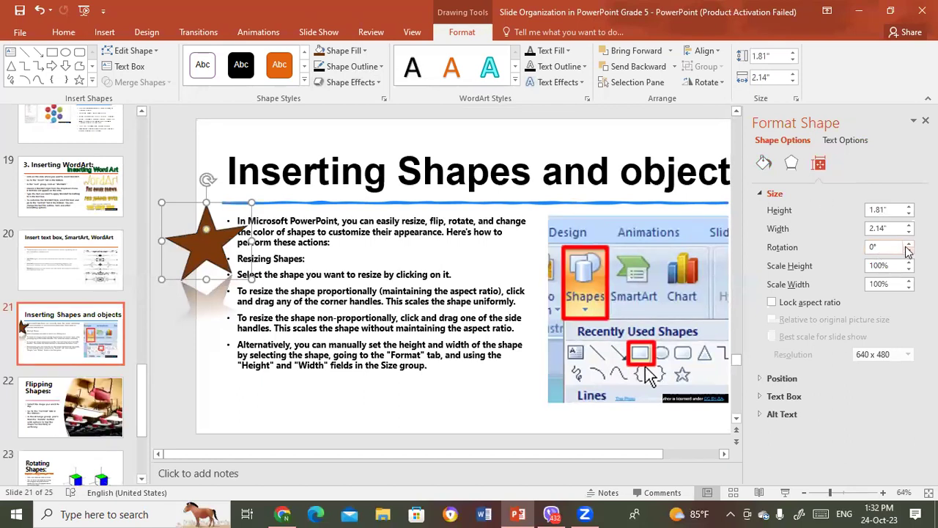
# Step: Rotate the star to 24° with the rotation spinner
pyautogui.click(908, 244)
pyautogui.click(908, 244)
pyautogui.click(908, 244)
pyautogui.click(908, 244)
pyautogui.click(908, 244)
pyautogui.click(907, 245)
pyautogui.click(908, 245)
pyautogui.click(907, 245)
pyautogui.click(908, 245)
pyautogui.click(907, 245)
pyautogui.click(907, 245)
pyautogui.click(907, 245)
pyautogui.click(907, 245)
pyautogui.click(907, 245)
pyautogui.click(907, 245)
pyautogui.click(907, 245)
pyautogui.click(907, 245)
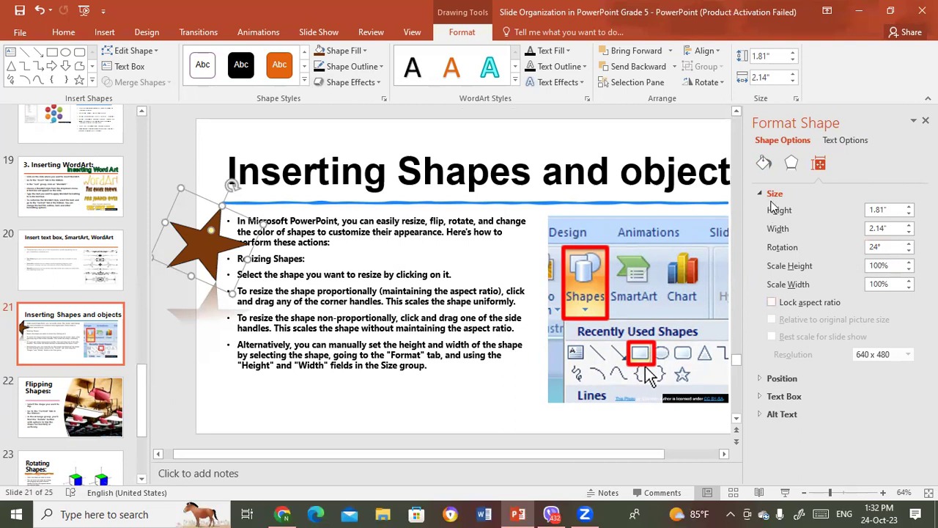
# Step: In 3-D Format, apply Warm lighting with orange contour and depth colours, no bottom bevel
pyautogui.click(790, 163)
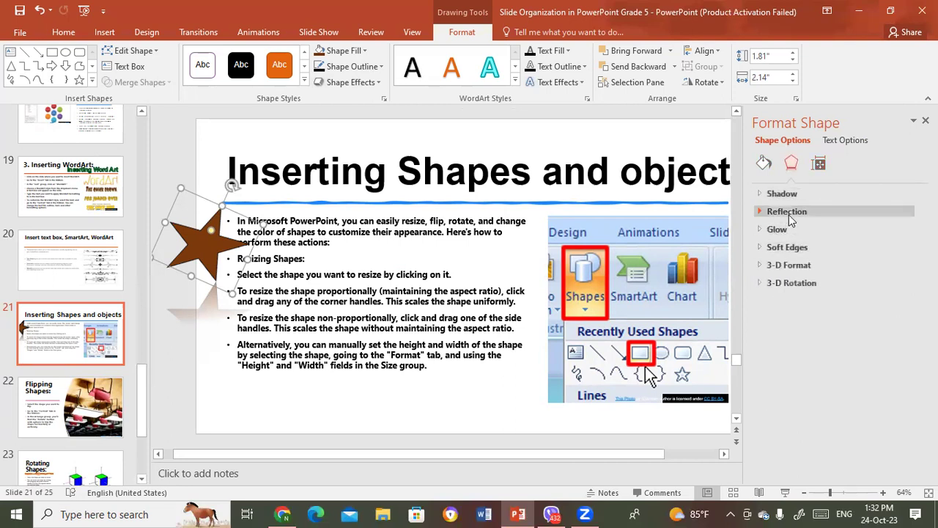
pyautogui.click(786, 265)
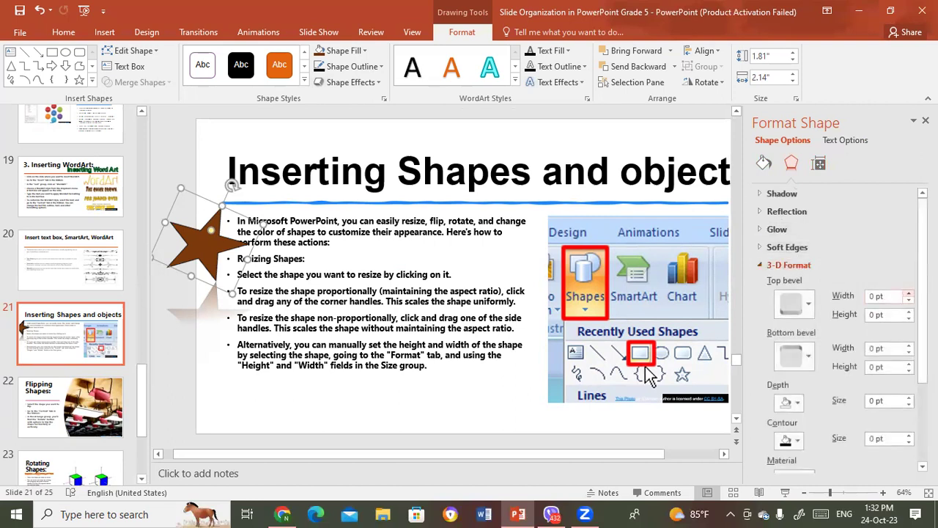
pyautogui.scroll(-3, 842, 330)
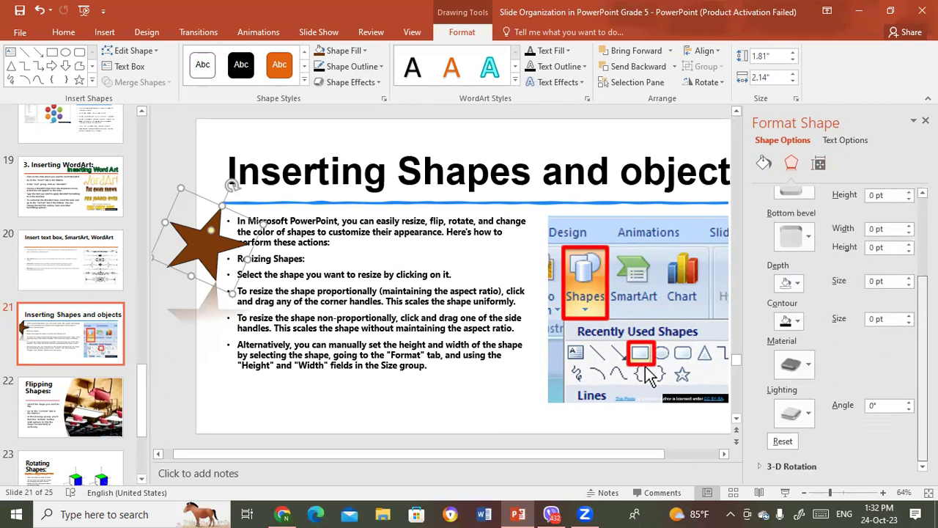
pyautogui.click(806, 414)
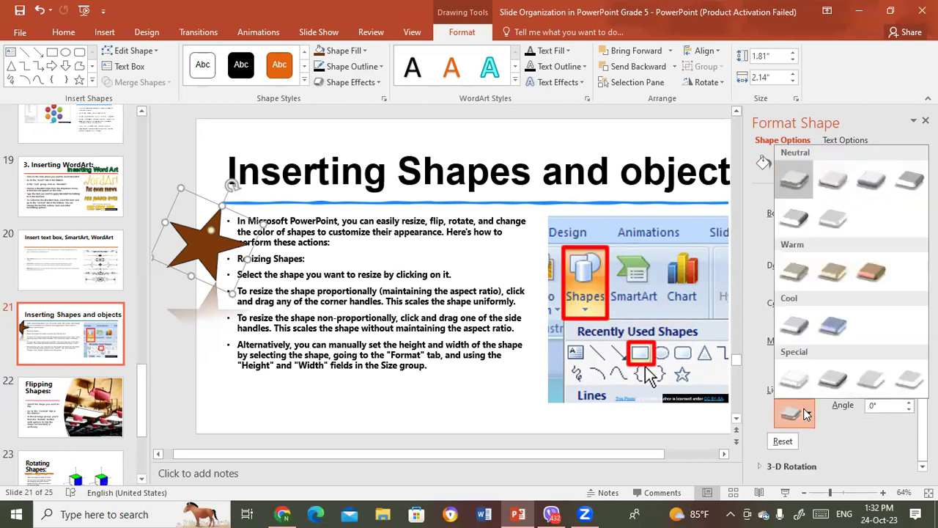
pyautogui.click(871, 277)
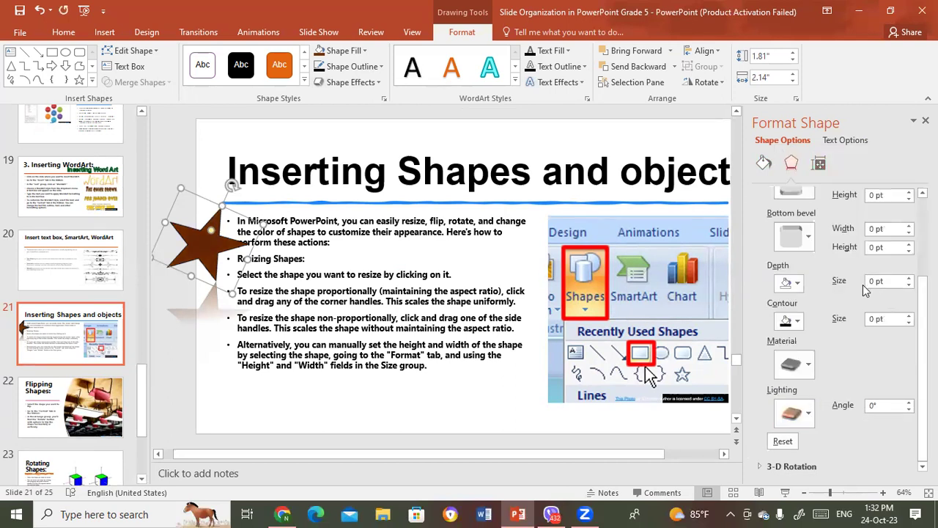
pyautogui.click(796, 321)
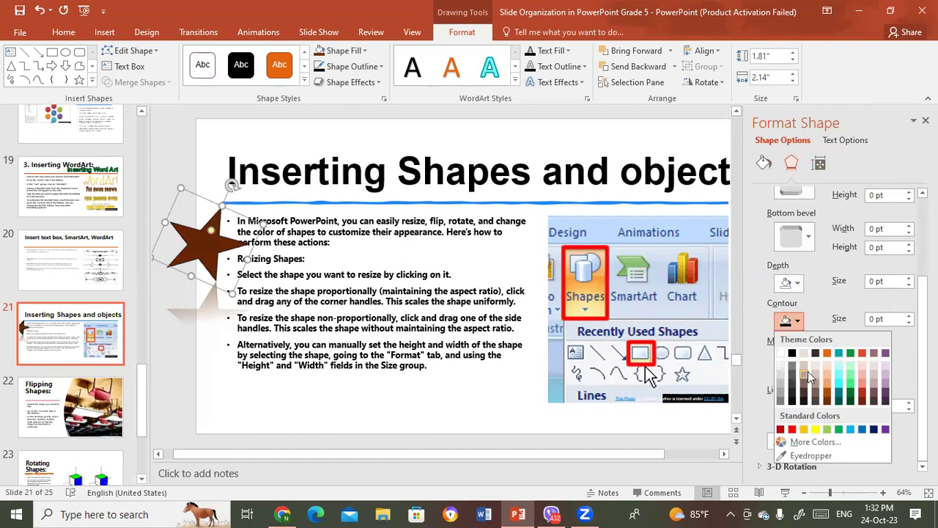
pyautogui.click(828, 353)
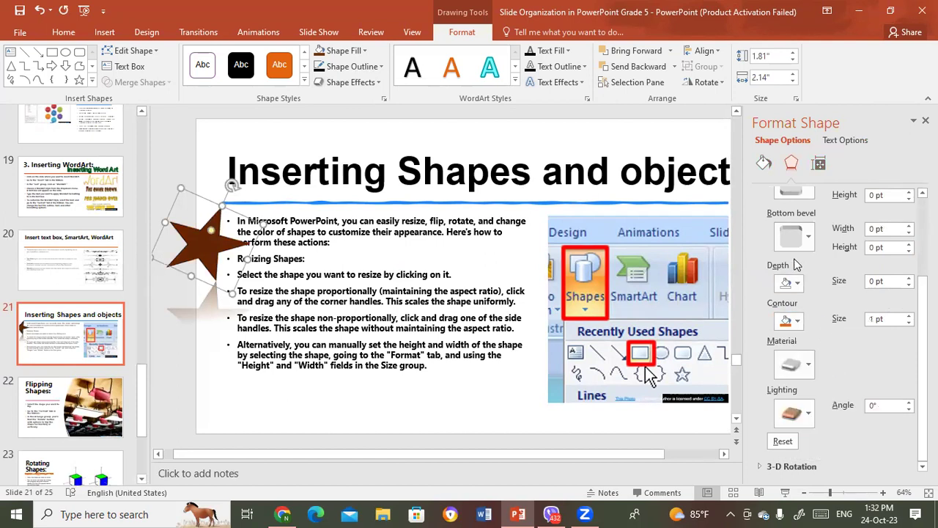
pyautogui.click(797, 283)
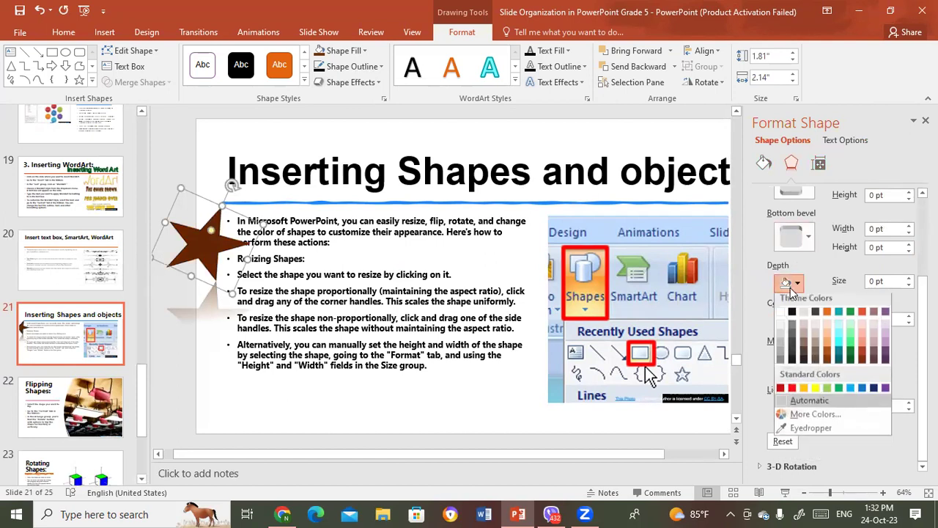
pyautogui.click(822, 314)
pyautogui.click(809, 239)
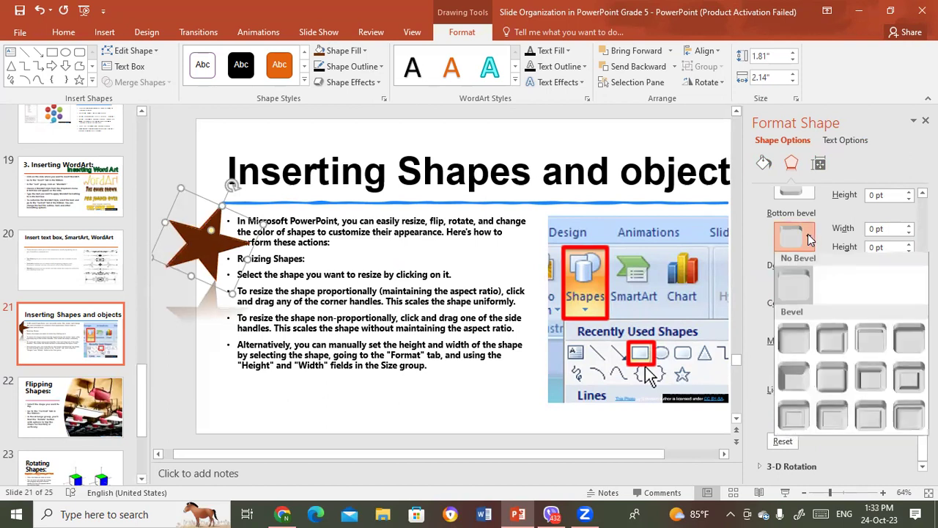
pyautogui.click(797, 291)
pyautogui.scroll(3, 918, 293)
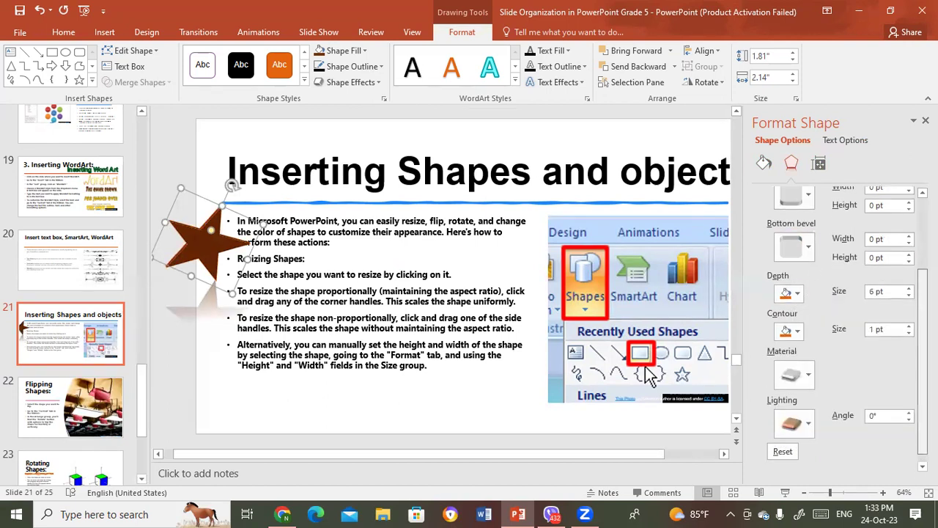
pyautogui.scroll(2, 836, 294)
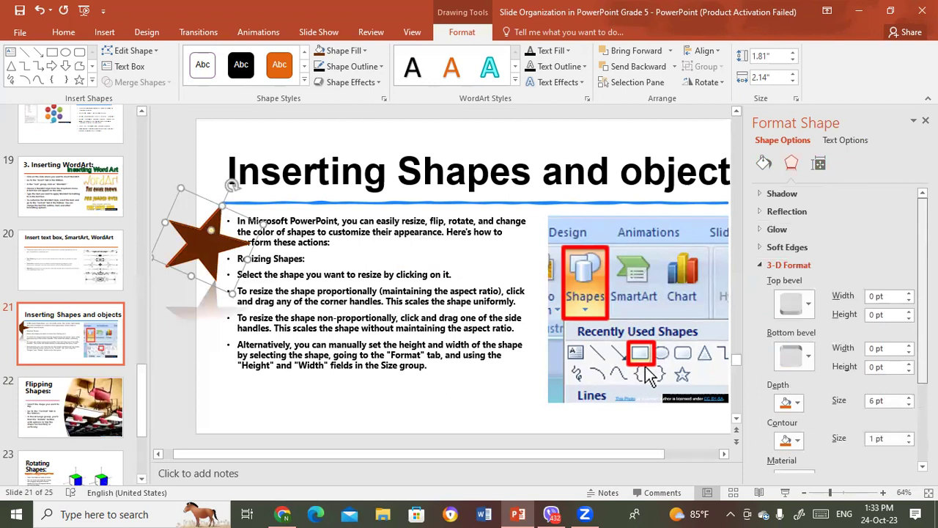
# Step: Apply soft edges starting from the 1 Point preset, then browse Glow, Shadow and 3-D Rotation
pyautogui.click(795, 249)
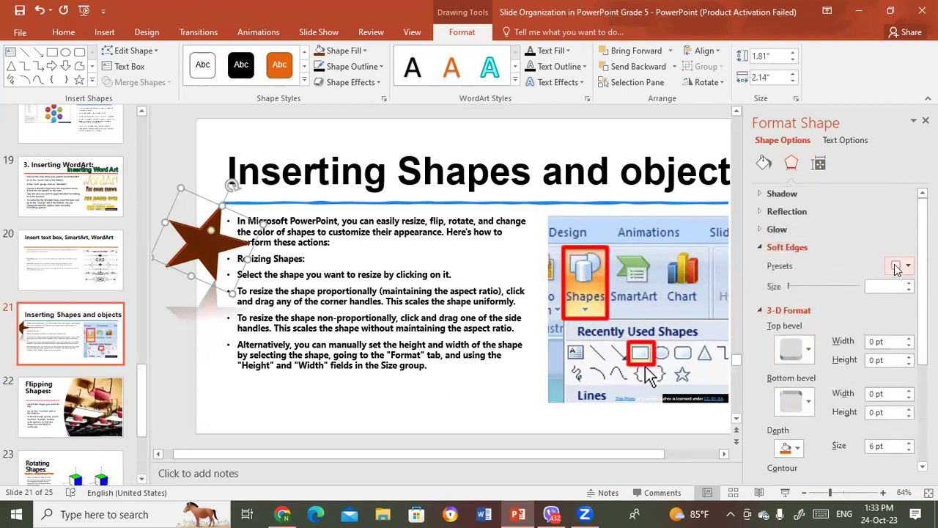
pyautogui.click(909, 264)
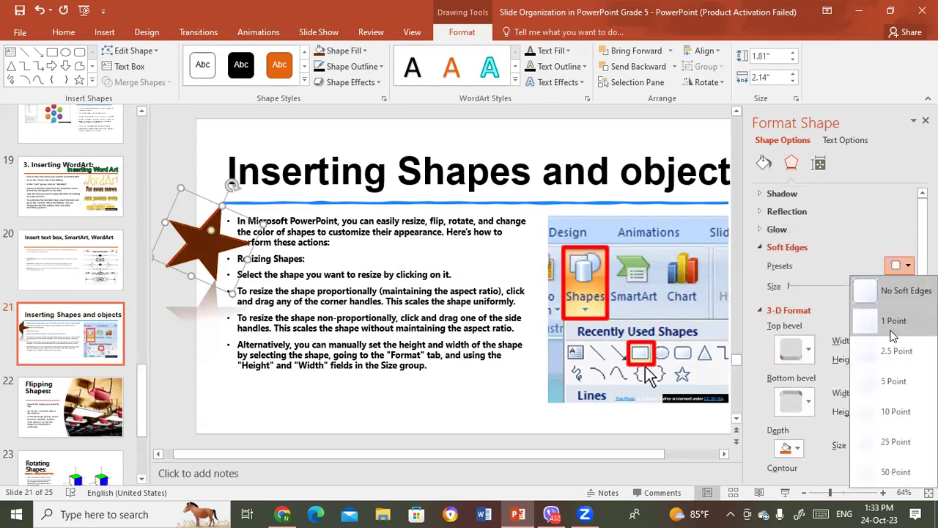
pyautogui.click(861, 318)
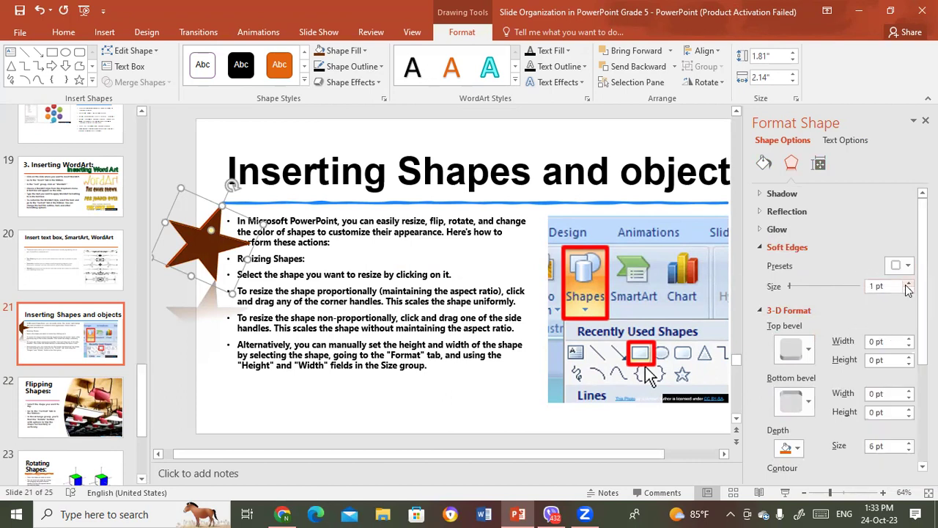
pyautogui.click(786, 228)
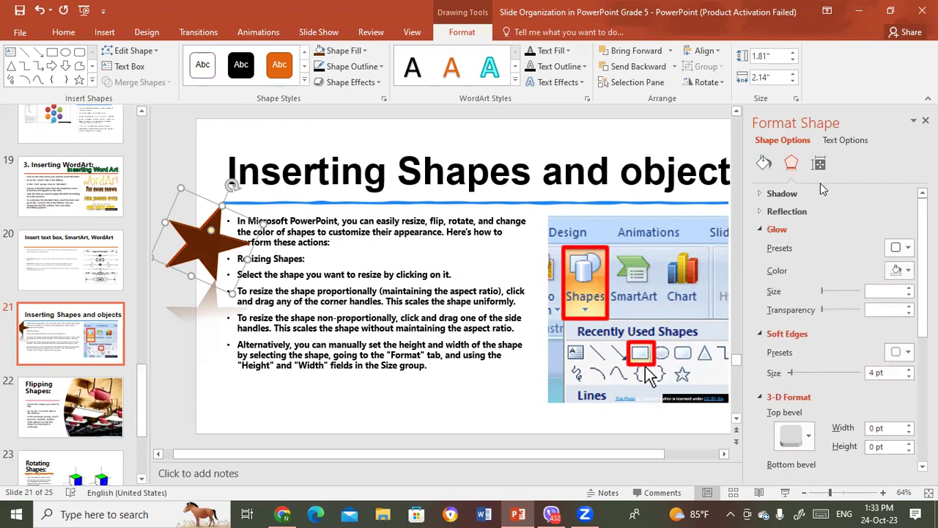
pyautogui.click(784, 193)
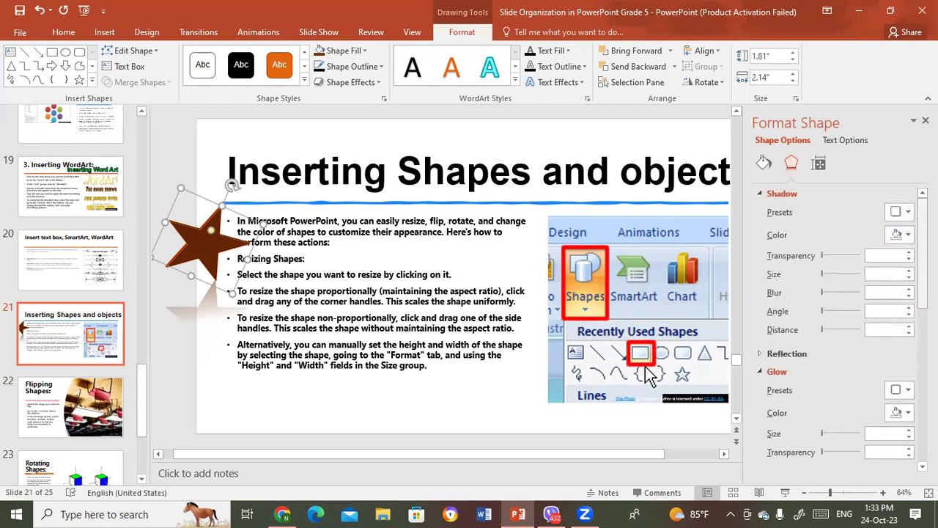
pyautogui.scroll(-3, 835, 330)
pyautogui.scroll(-2, 836, 330)
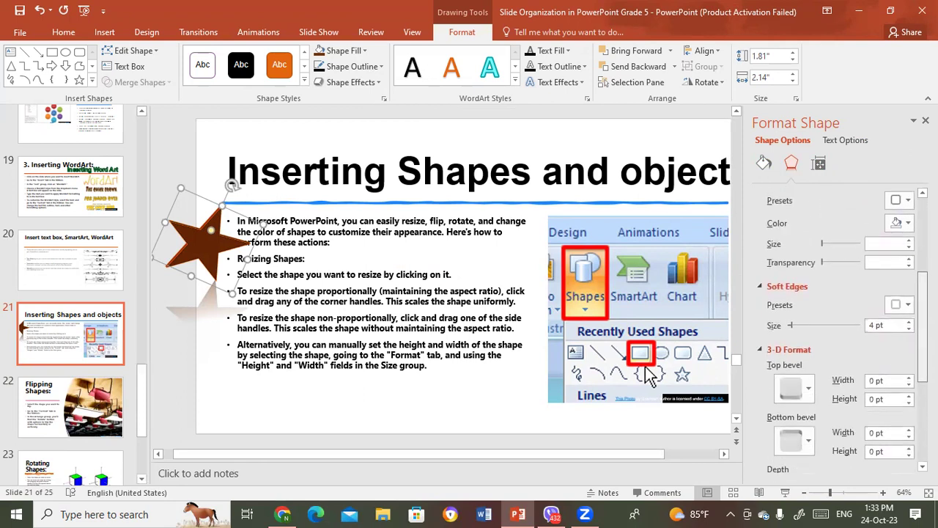
pyautogui.scroll(-2, 835, 330)
pyautogui.scroll(-2, 836, 330)
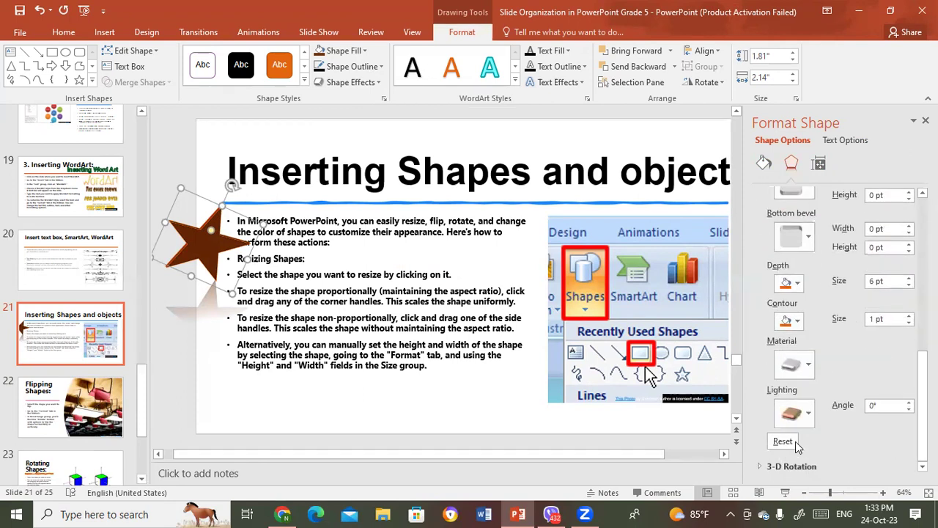
pyautogui.click(790, 471)
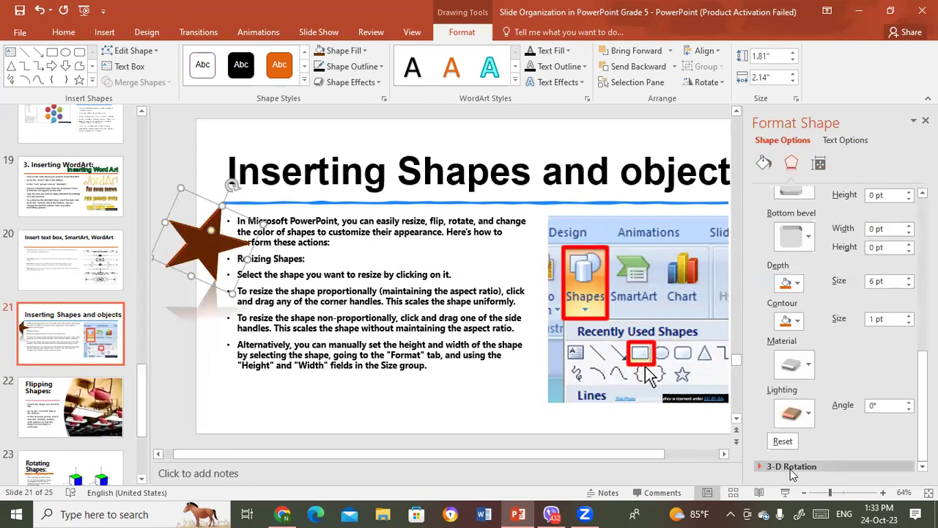
pyautogui.click(807, 473)
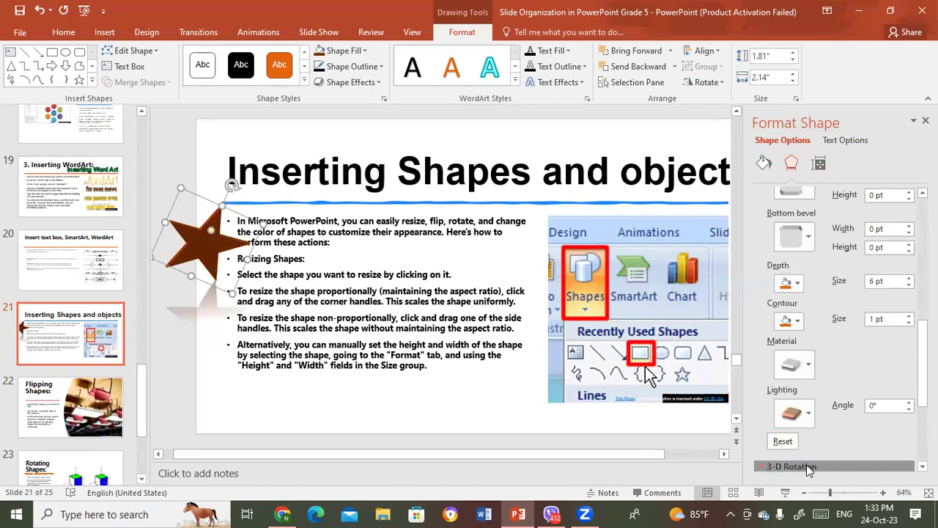
# Step: Show the star's Size, Position (-0.83", 2.01") and Text Box settings in Format Shape
pyautogui.click(820, 166)
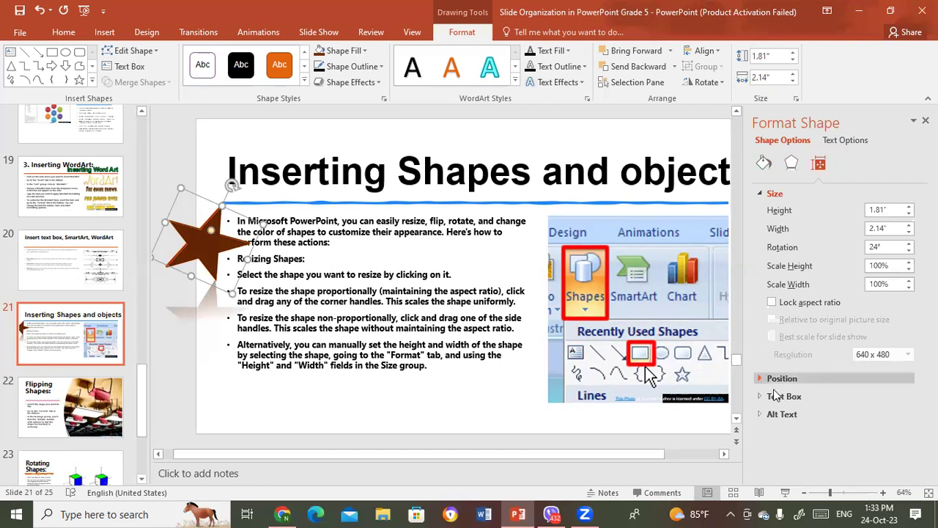
pyautogui.click(836, 378)
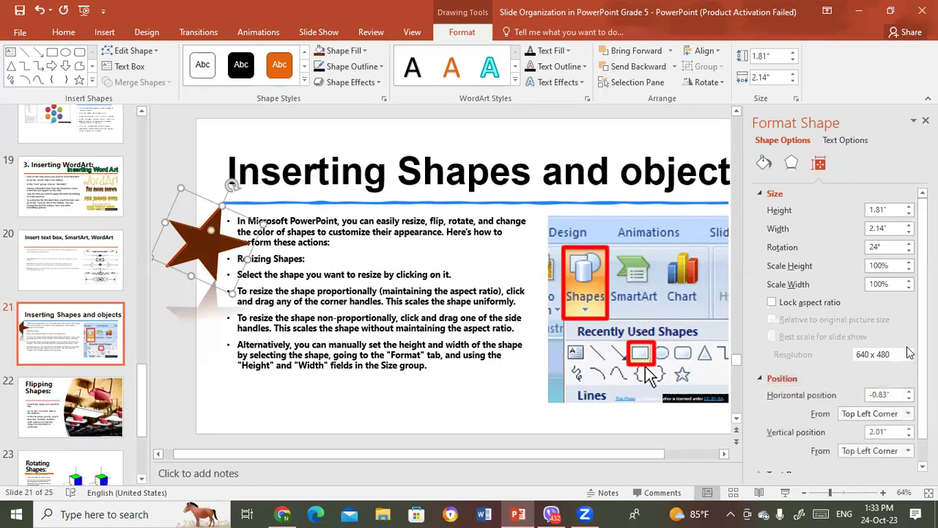
pyautogui.scroll(-1, 843, 330)
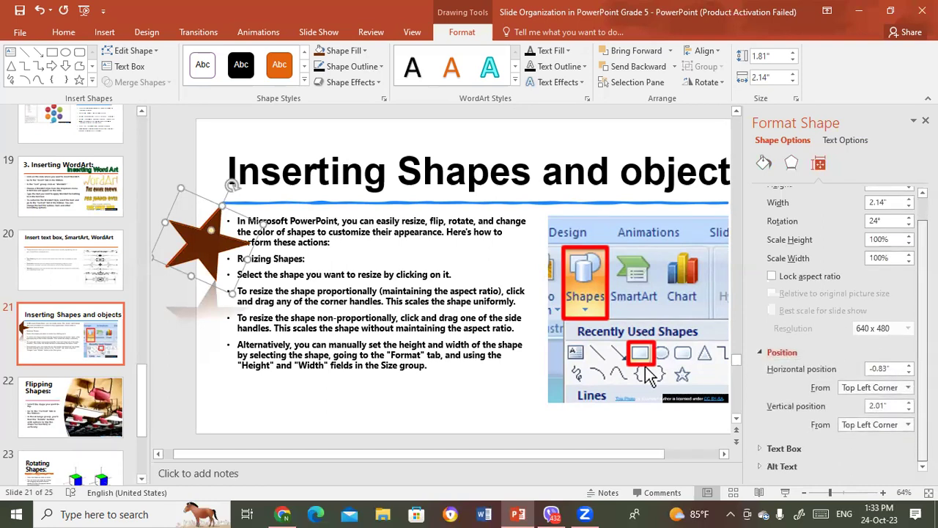
pyautogui.click(794, 450)
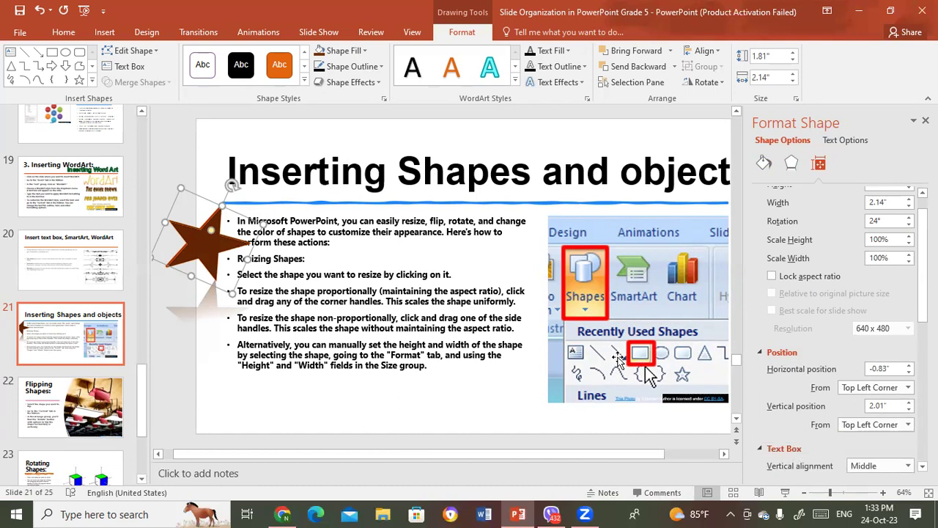
# Step: Type the name label inside the star via Edit Text and click off to finish
pyautogui.rightClick(202, 243)
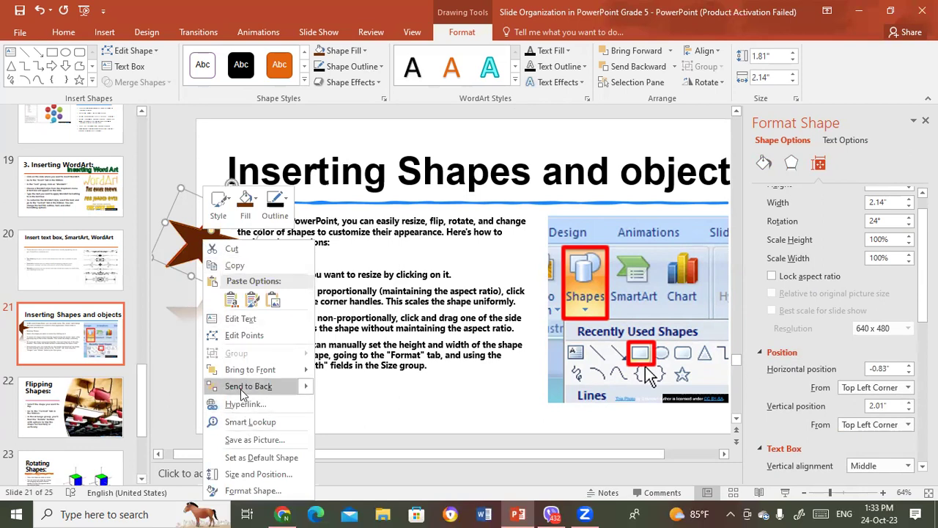
pyautogui.click(250, 319)
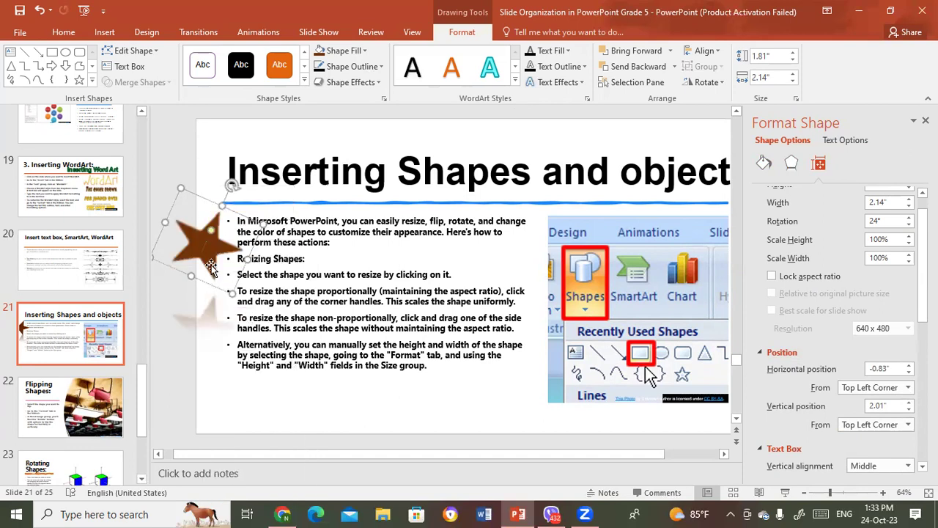
pyautogui.write('Nitu')
pyautogui.click(192, 178)
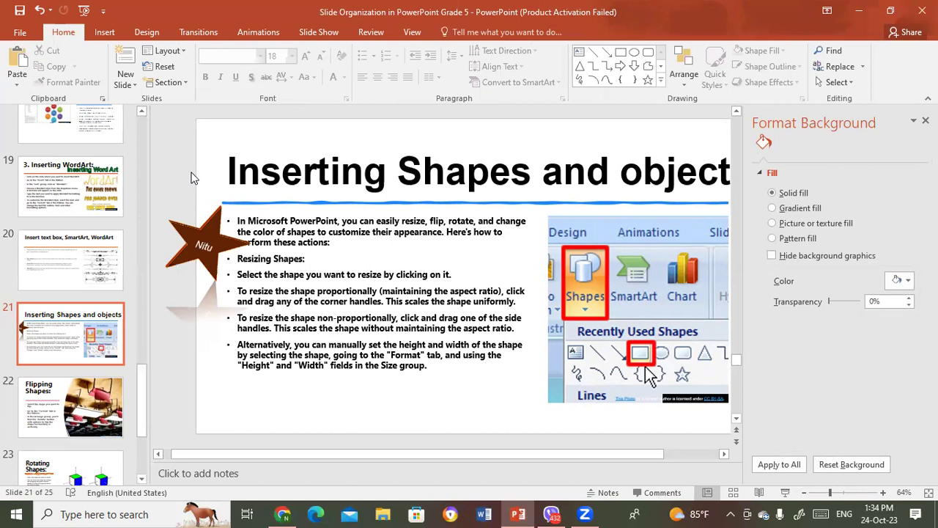
# Step: Select the Nitu star and rotate it to 71° so it stands more upright
pyautogui.click(199, 262)
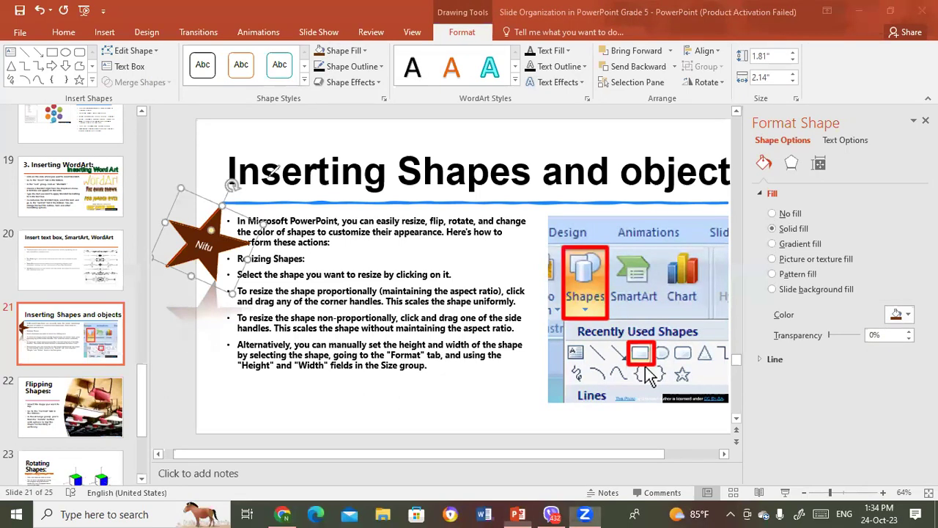
pyautogui.moveTo(233, 157); pyautogui.dragTo(240, 155)
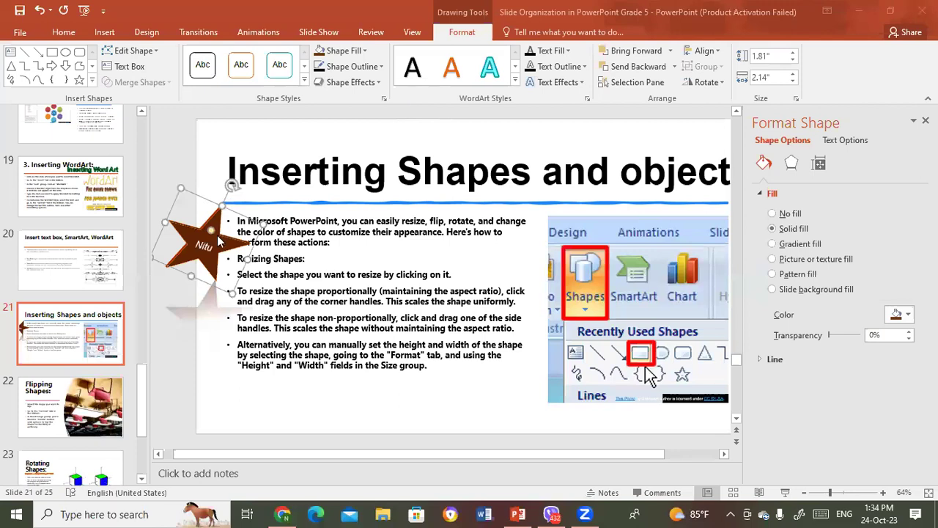
pyautogui.moveTo(229, 183); pyautogui.dragTo(224, 247)
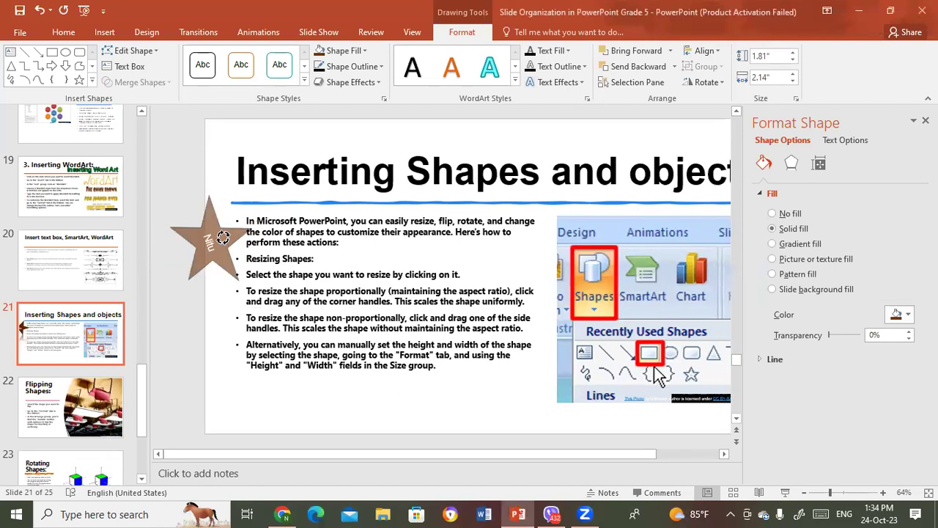
# Step: Check the star's 71° rotation under Size & Properties, then review its Effects settings
pyautogui.click(818, 166)
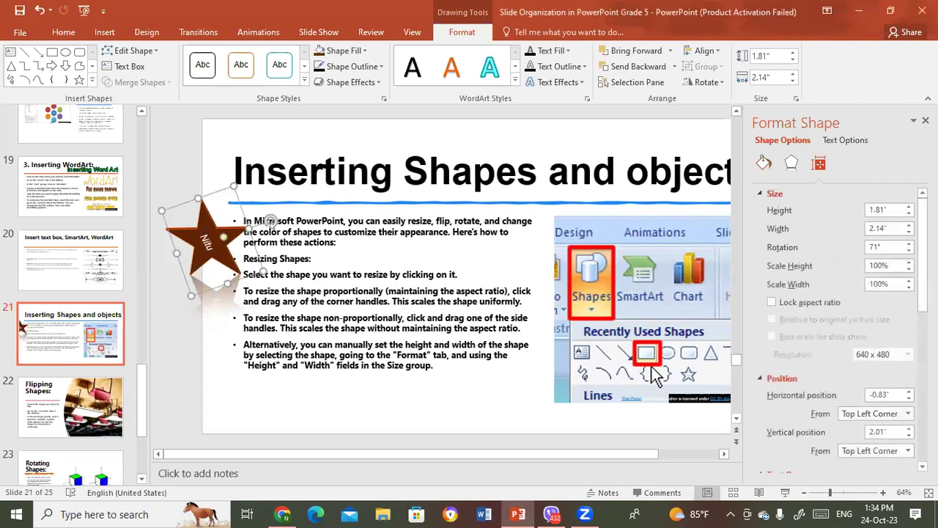
pyautogui.moveTo(922, 220); pyautogui.dragTo(922, 331)
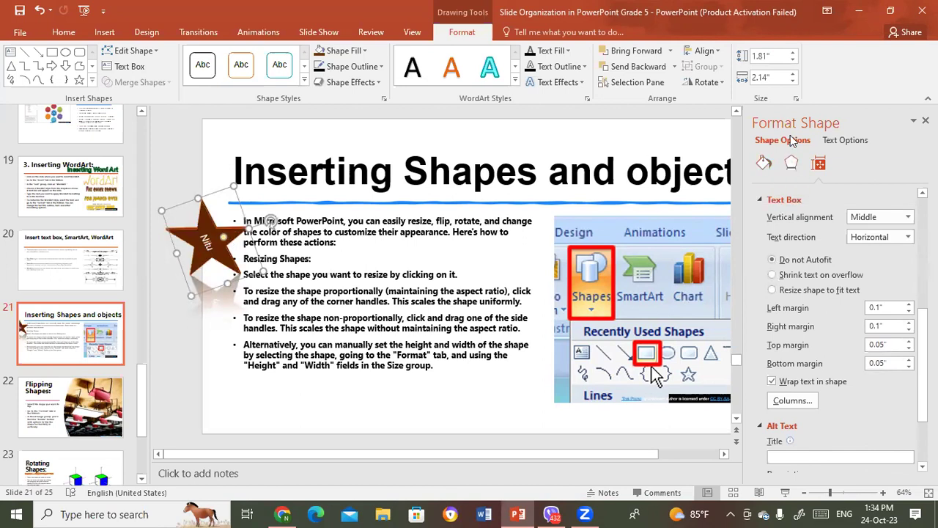
pyautogui.click(791, 164)
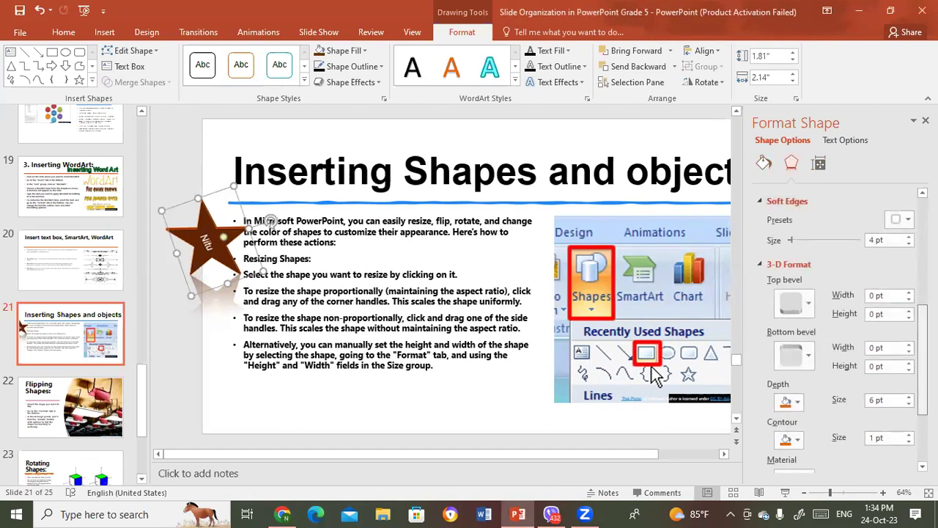
pyautogui.scroll(-3, 836, 330)
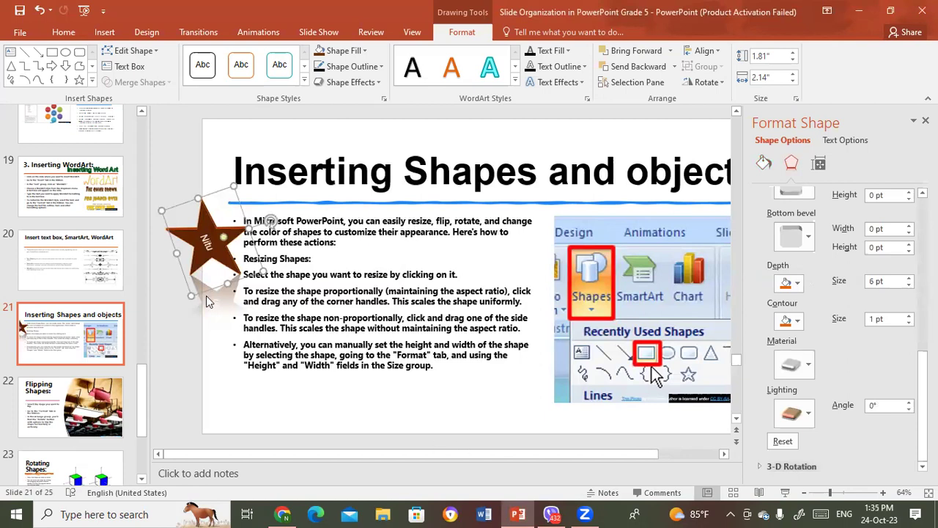
# Step: Try gradient and pattern fills on the Nitu star, then switch to a picture or texture fill
pyautogui.click(764, 167)
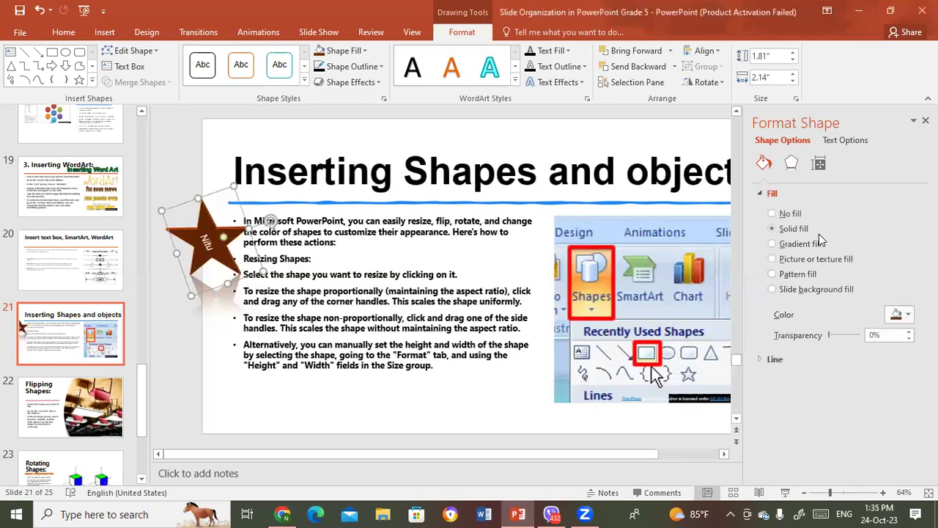
pyautogui.click(797, 245)
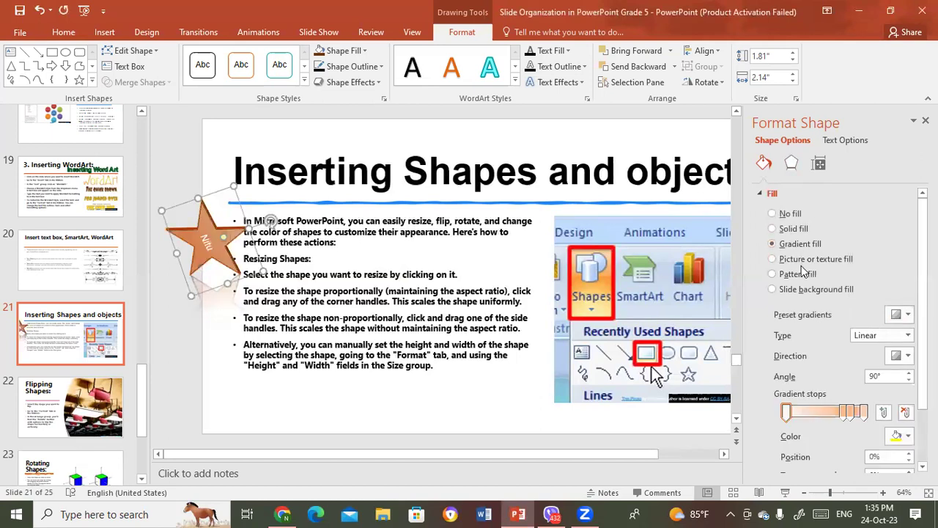
pyautogui.click(795, 276)
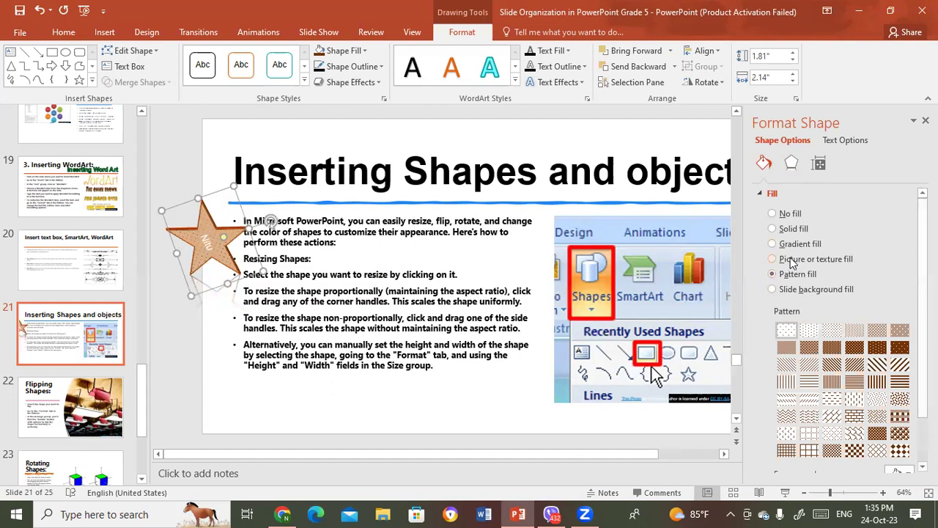
pyautogui.click(792, 261)
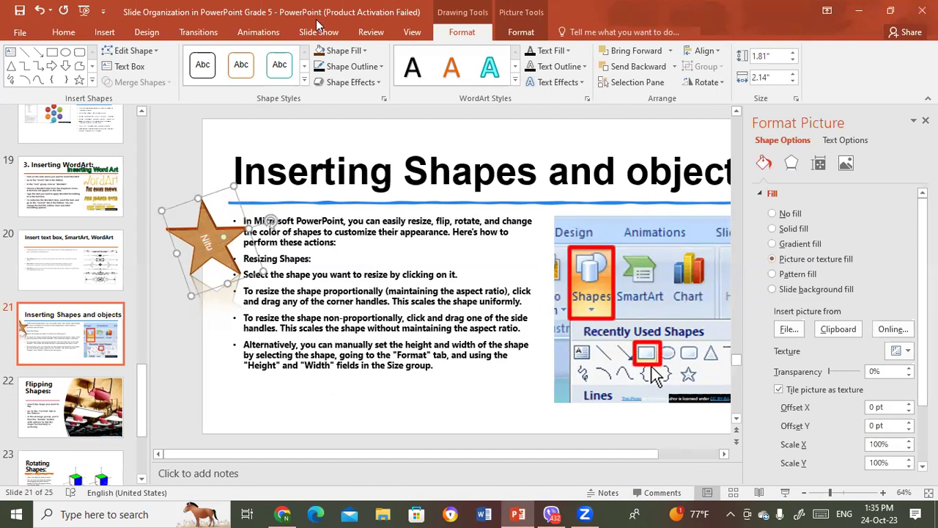
# Step: Move the Nitu star to slide 21's lower left, then go to slide 25, 'Thank you!'
pyautogui.moveTo(206, 236); pyautogui.dragTo(255, 367)
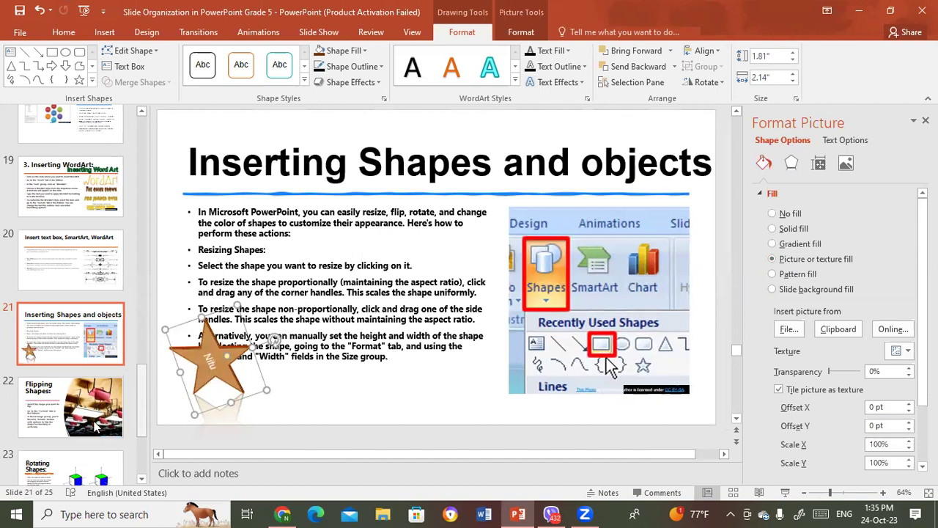
pyautogui.moveTo(142, 395); pyautogui.dragTo(141, 478)
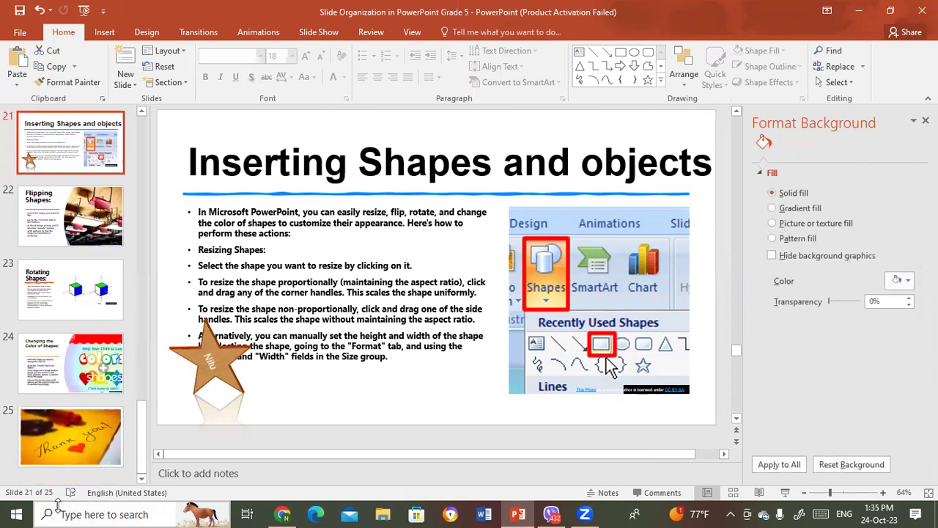
pyautogui.click(70, 439)
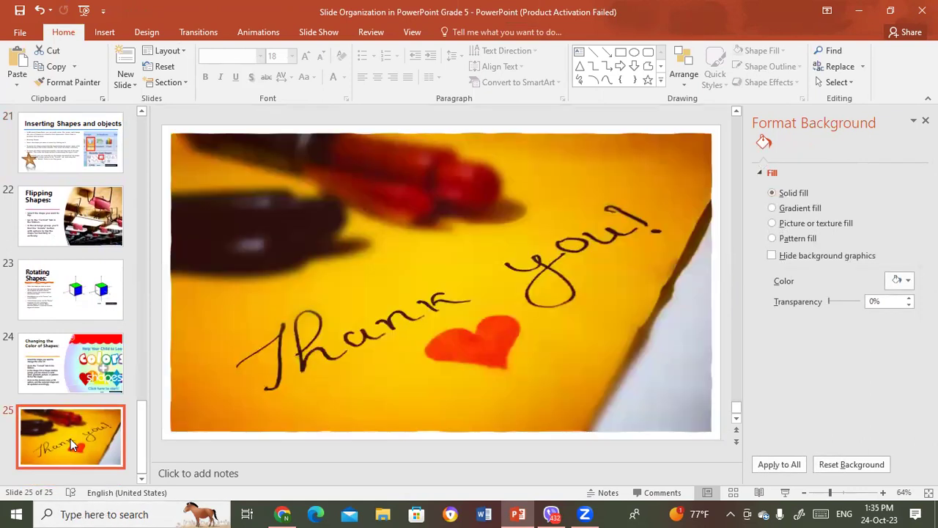